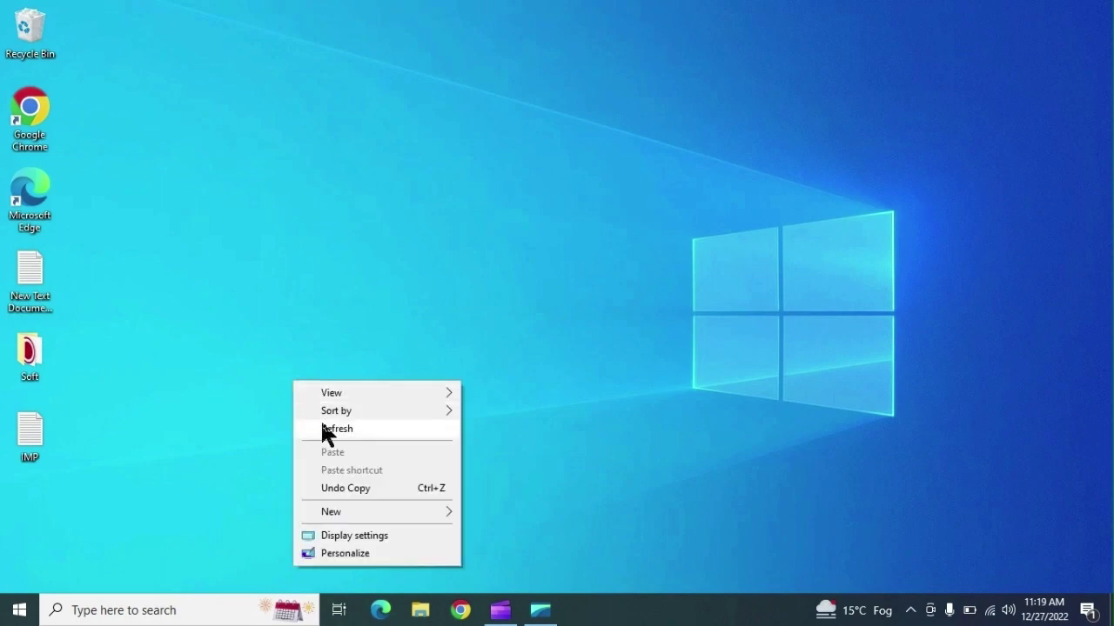
Refresh the desktop from its right-click menu
{"action": "left_click", "coordinate": [322, 425]}
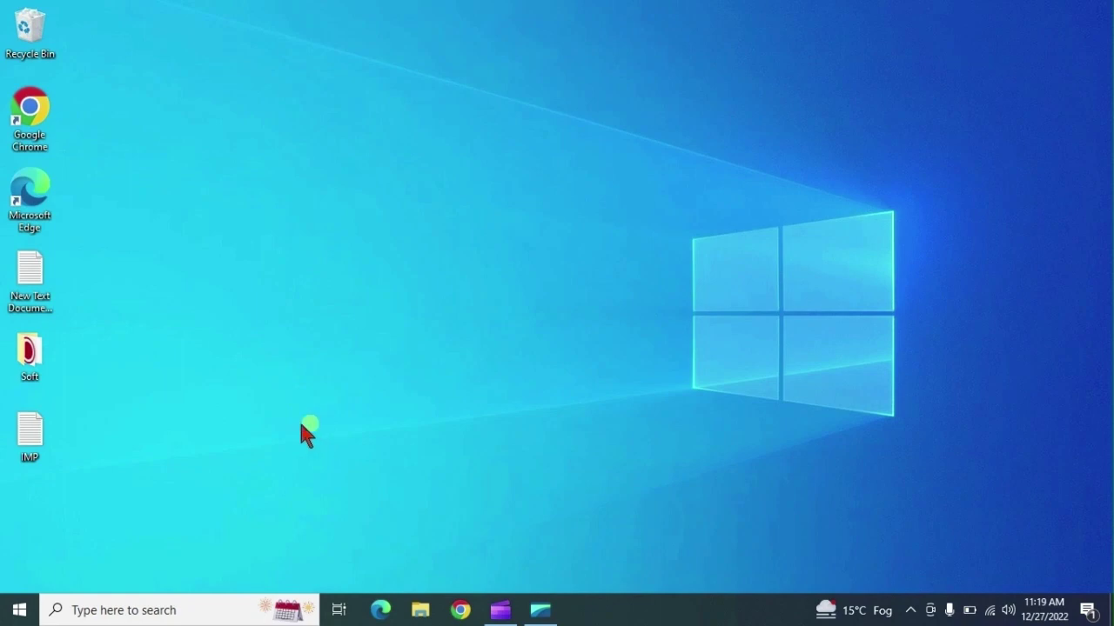
{"action": "right_click", "coordinate": [19, 609]}
{"action": "mouse_move", "coordinate": [77, 559]}
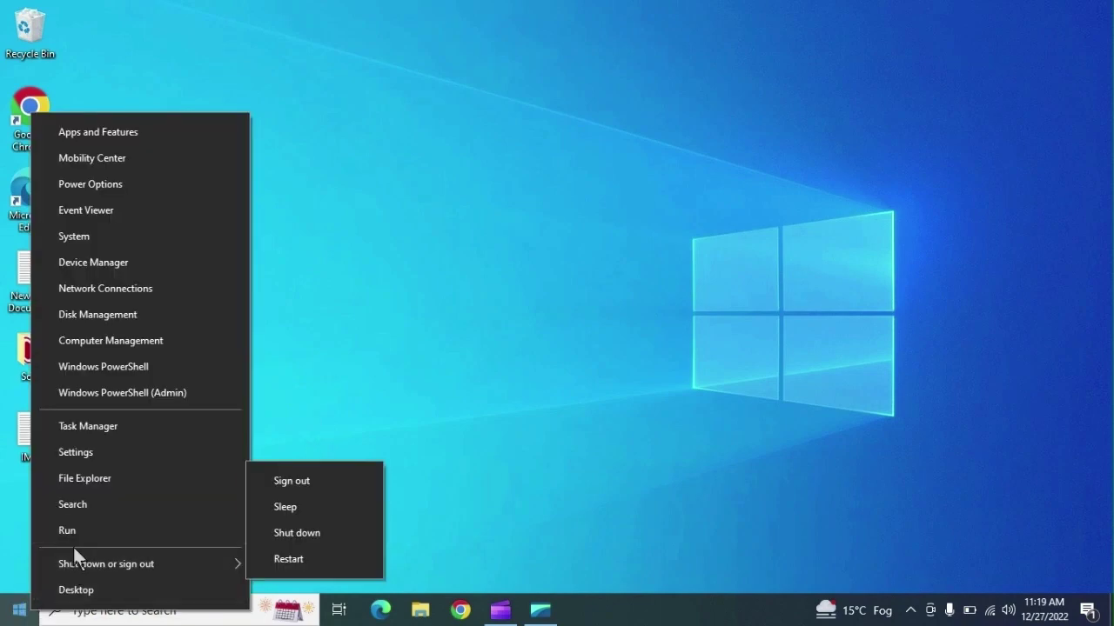
{"action": "left_click", "coordinate": [77, 532]}
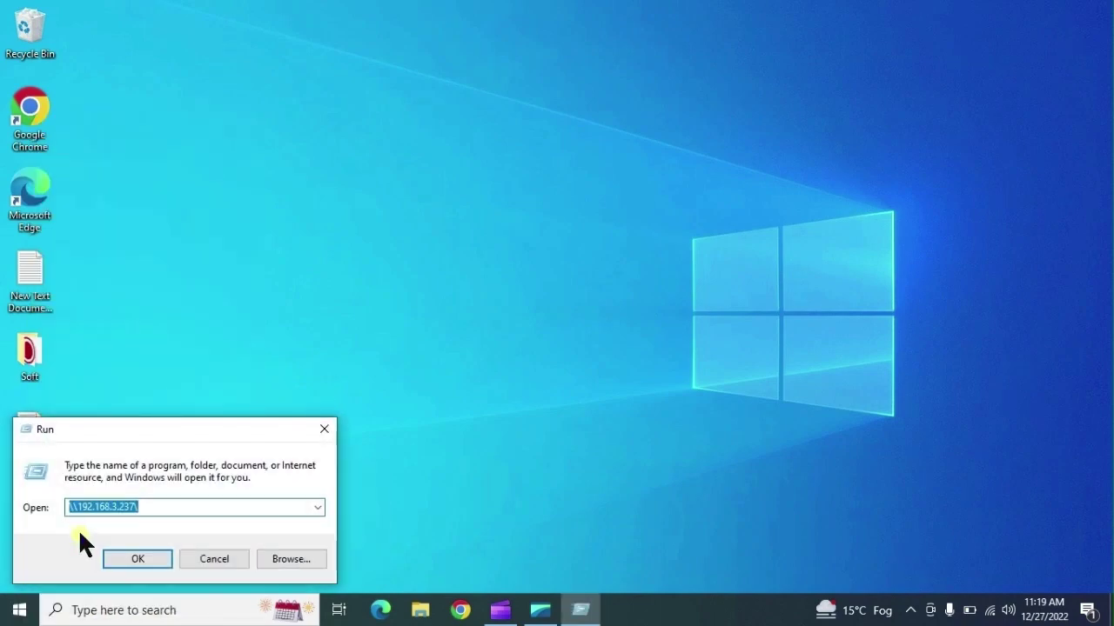
{"action": "left_click", "coordinate": [209, 559]}
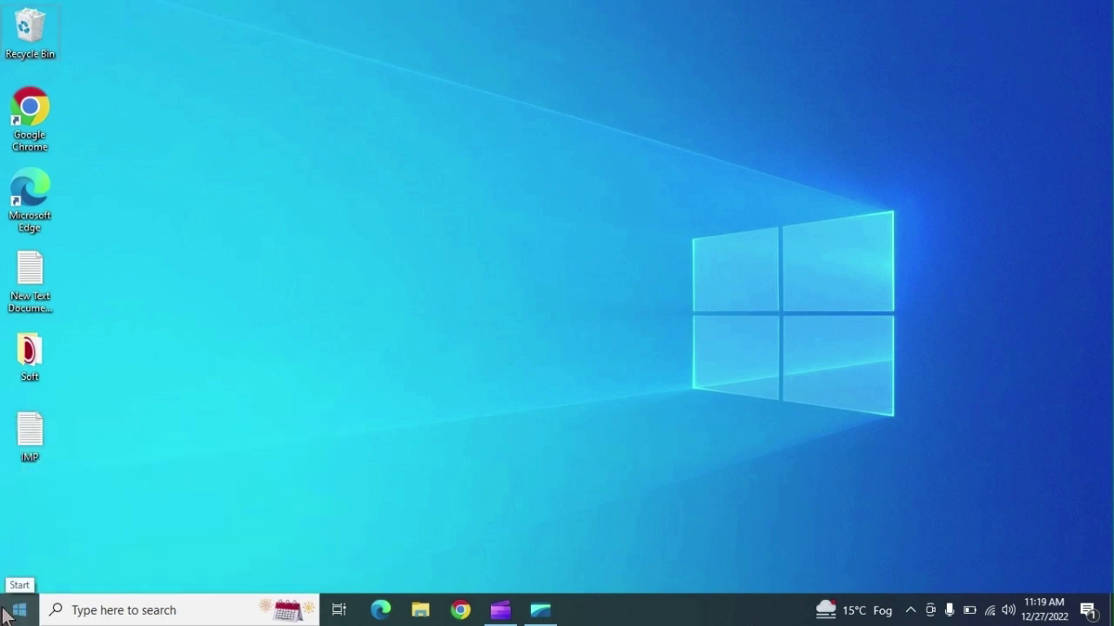
{"action": "key", "text": "super+r"}
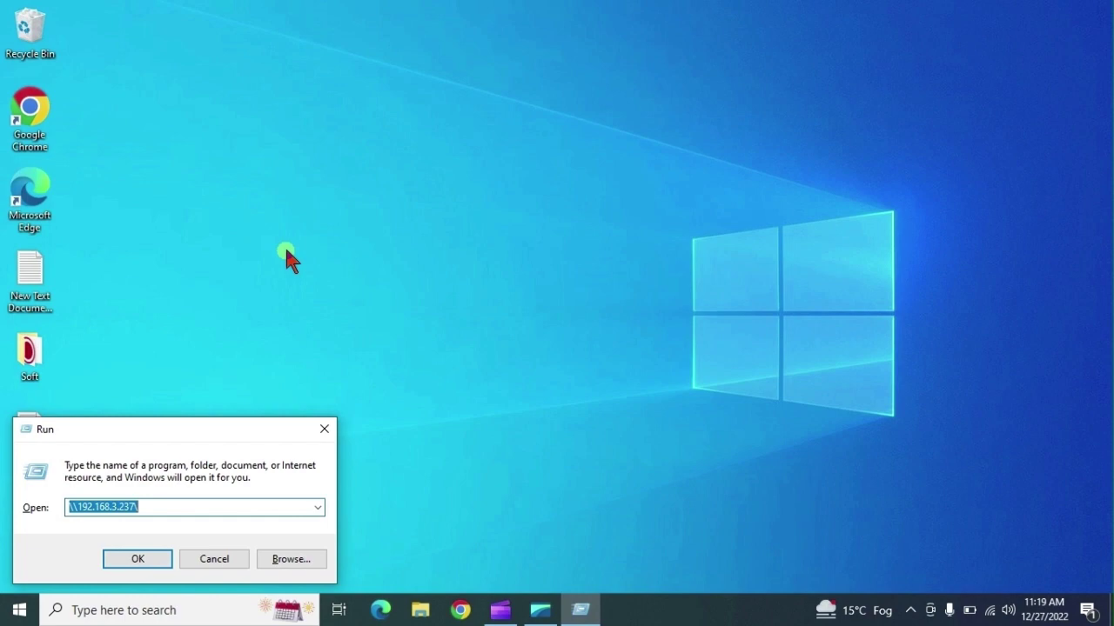
{"action": "type", "text": "\\\\1"}
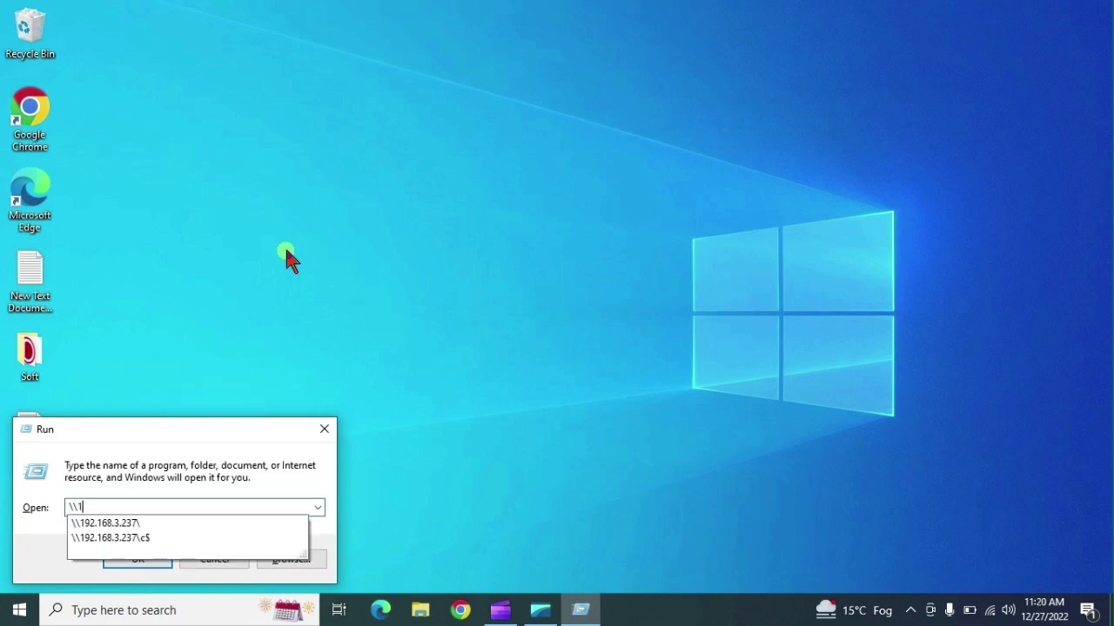
{"action": "type", "text": "92"}
{"action": "key", "text": "Down"}
{"action": "key", "text": "Return"}
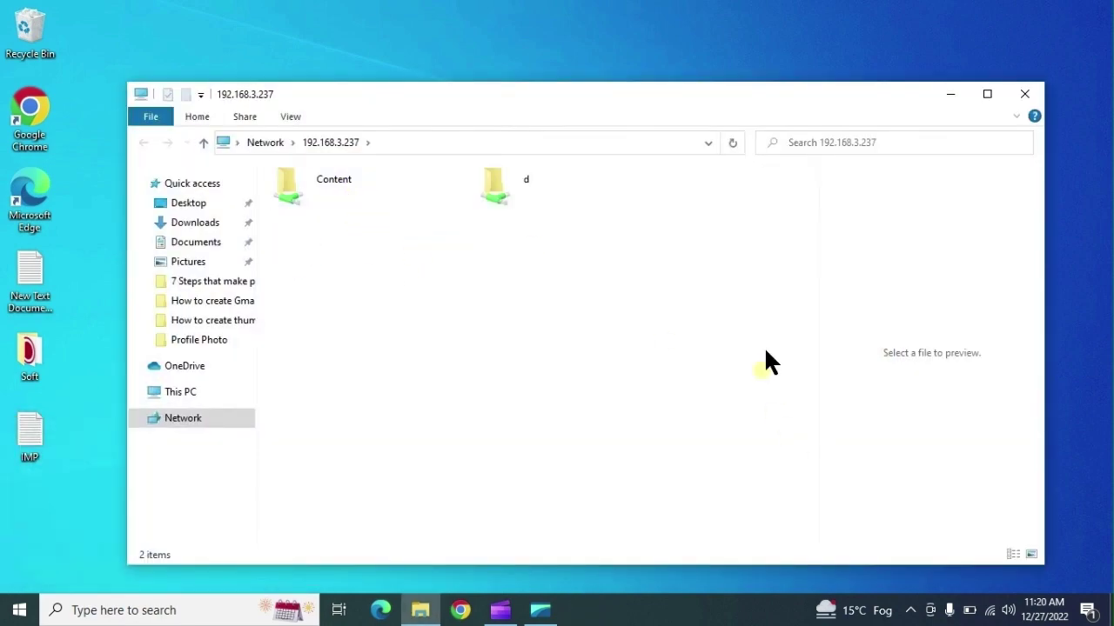
{"action": "left_click", "coordinate": [1021, 98]}
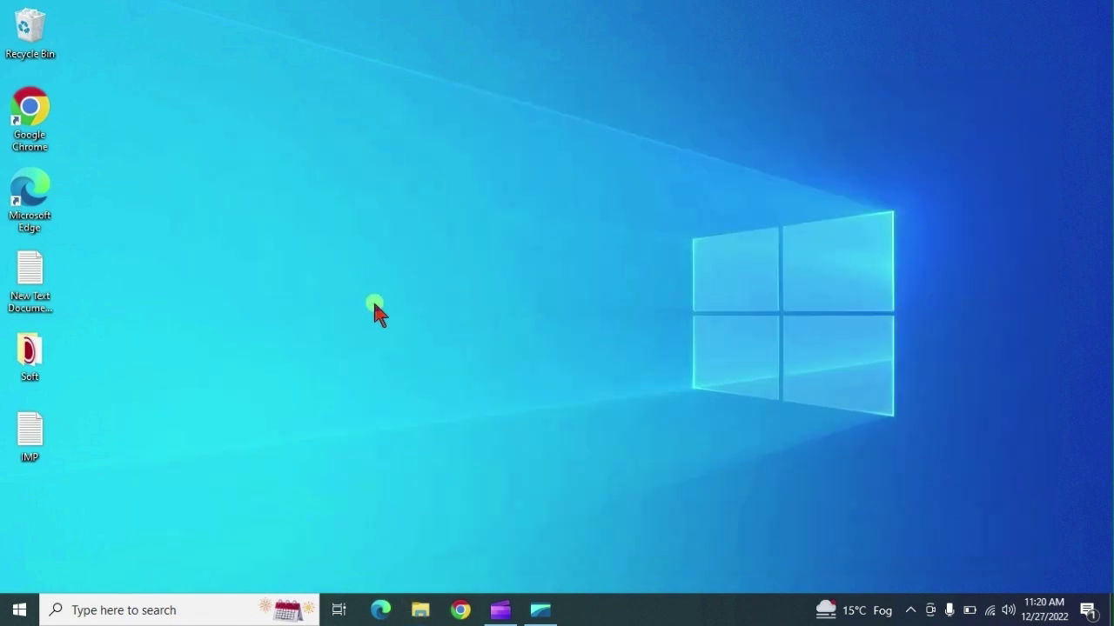
Launch a regular Command Prompt by running cmd from the Run box, then close it
{"action": "right_click", "coordinate": [26, 613]}
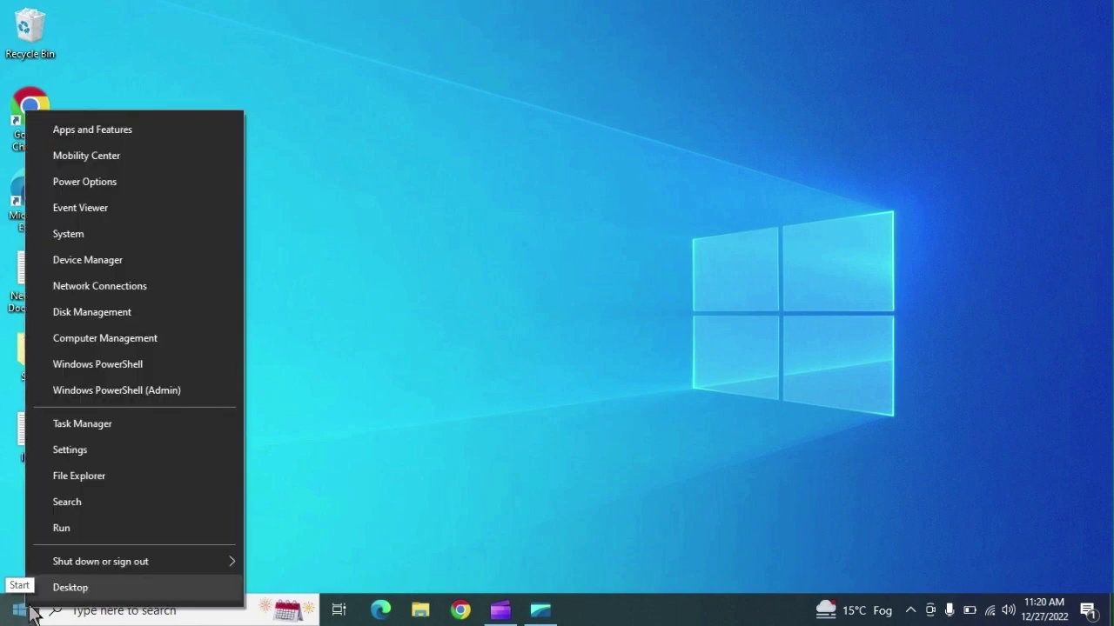
{"action": "left_click", "coordinate": [63, 527]}
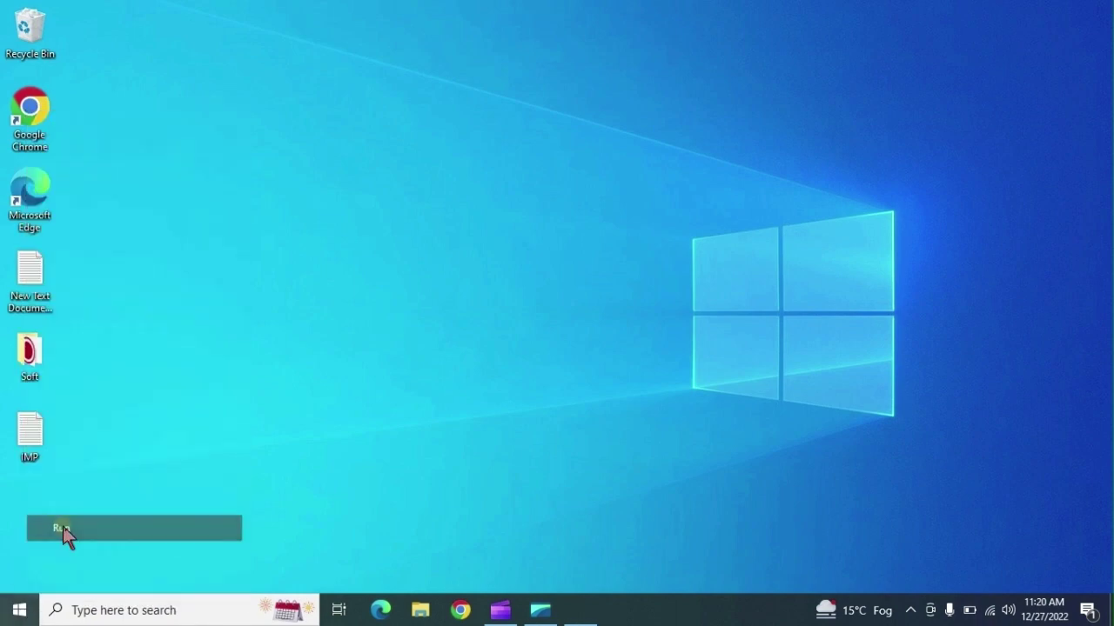
{"action": "left_click", "coordinate": [216, 558]}
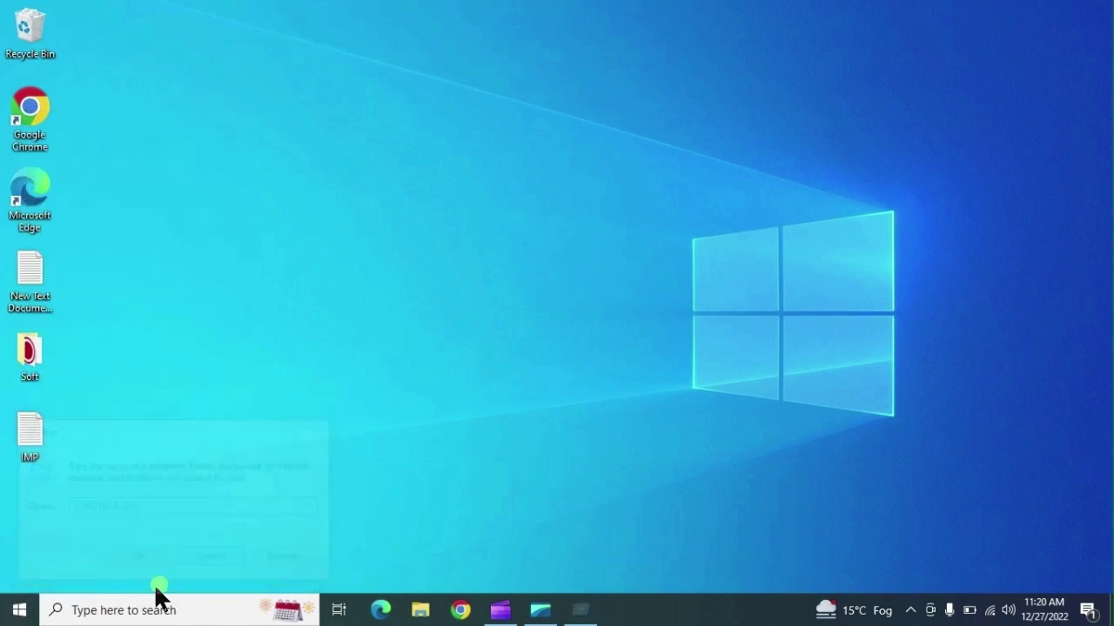
{"action": "left_click", "coordinate": [135, 609]}
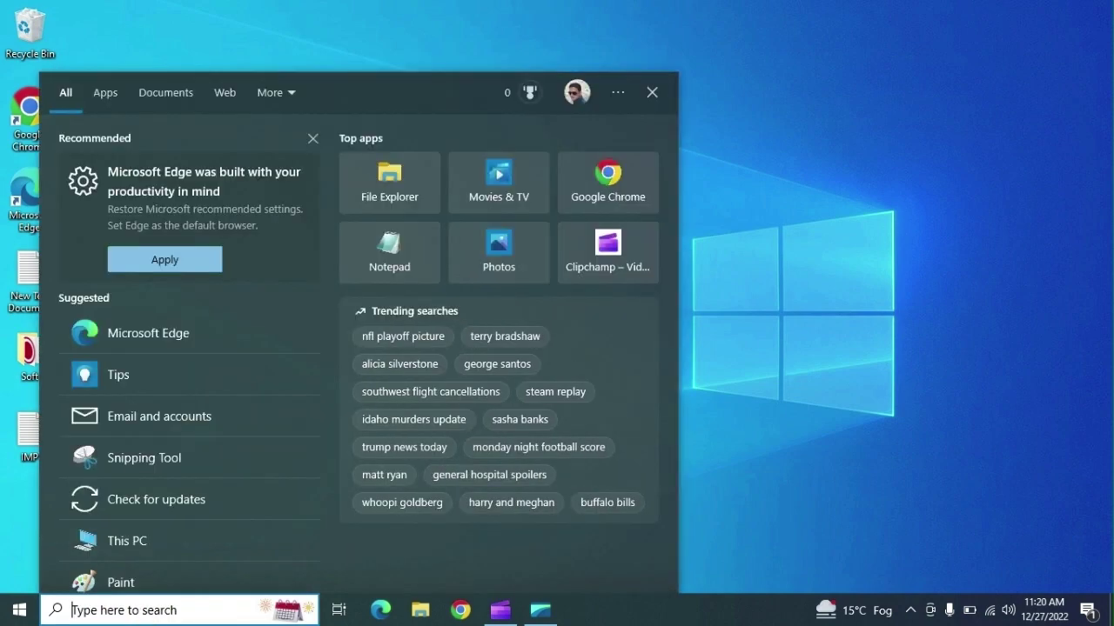
{"action": "right_click", "coordinate": [19, 610]}
{"action": "left_click", "coordinate": [83, 541]}
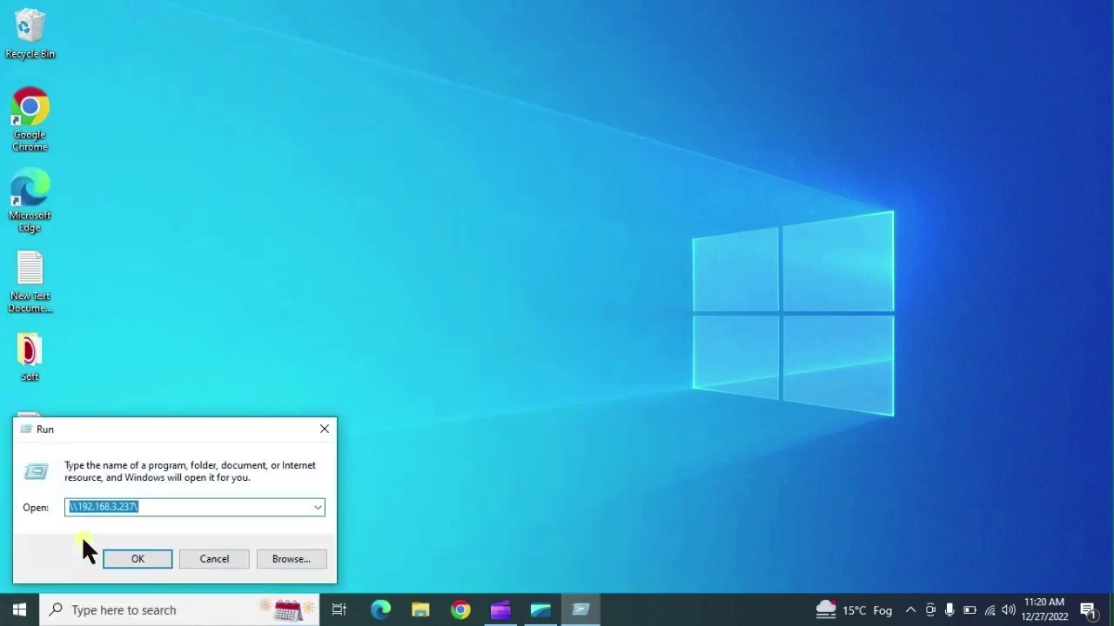
{"action": "type", "text": "cm"}
{"action": "left_click", "coordinate": [83, 539]}
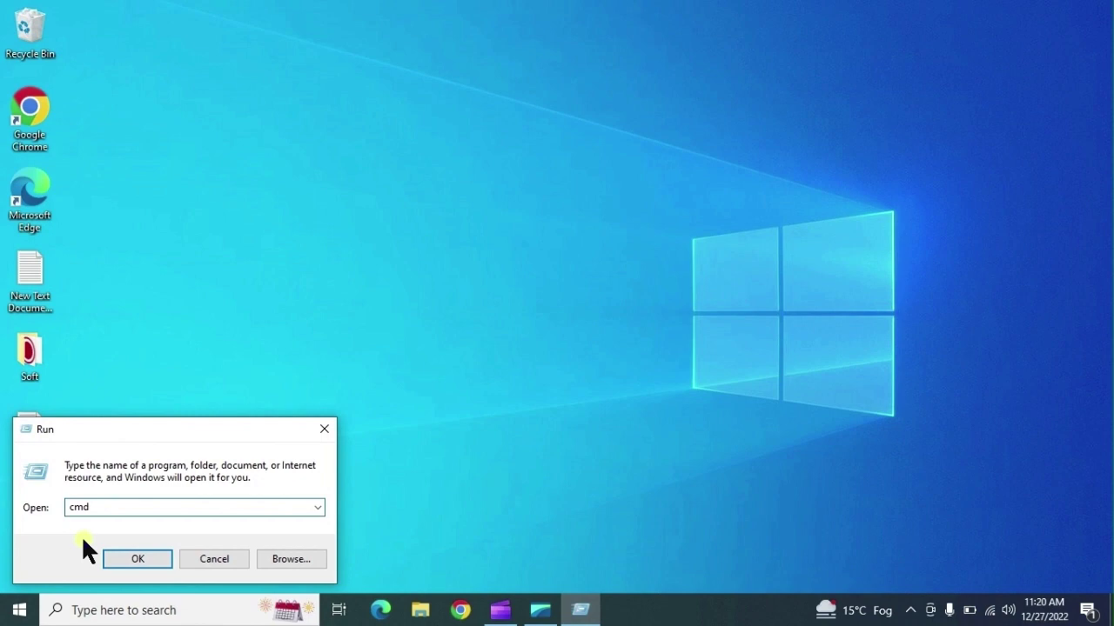
{"action": "key", "text": "Return"}
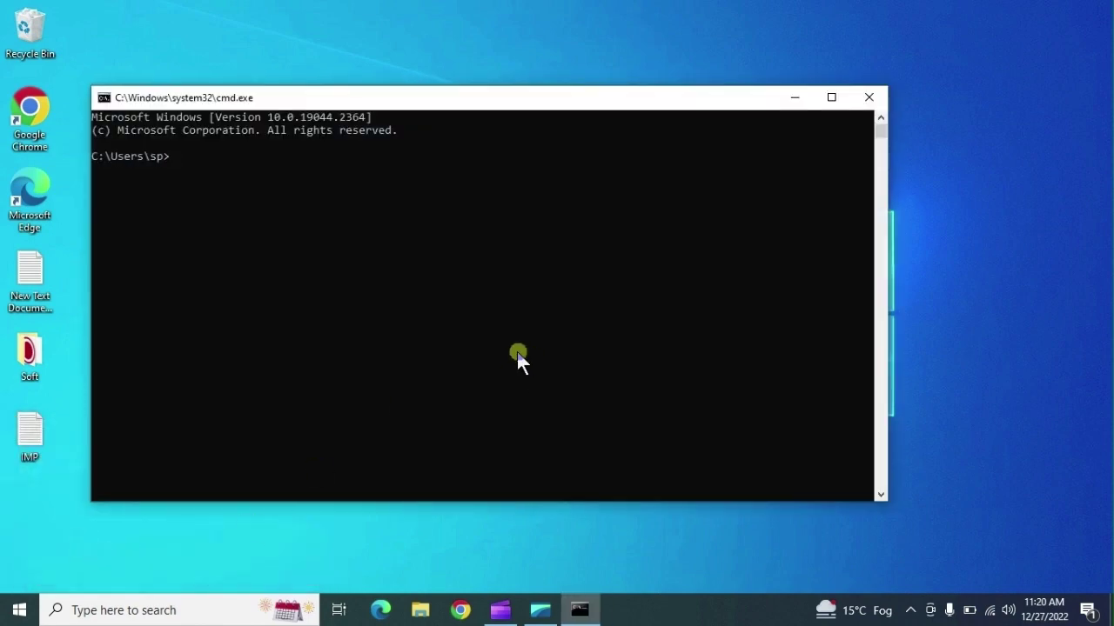
{"action": "left_click", "coordinate": [869, 99]}
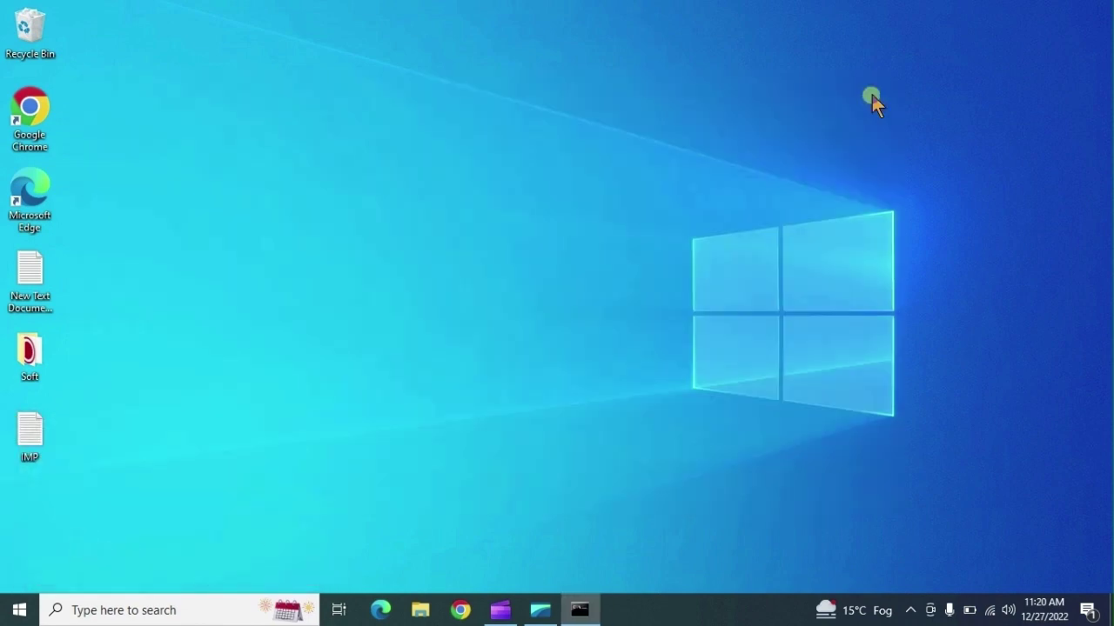
Start Command Prompt as administrator from a Start search for cmd
{"action": "right_click", "coordinate": [5, 616]}
{"action": "left_click", "coordinate": [61, 536]}
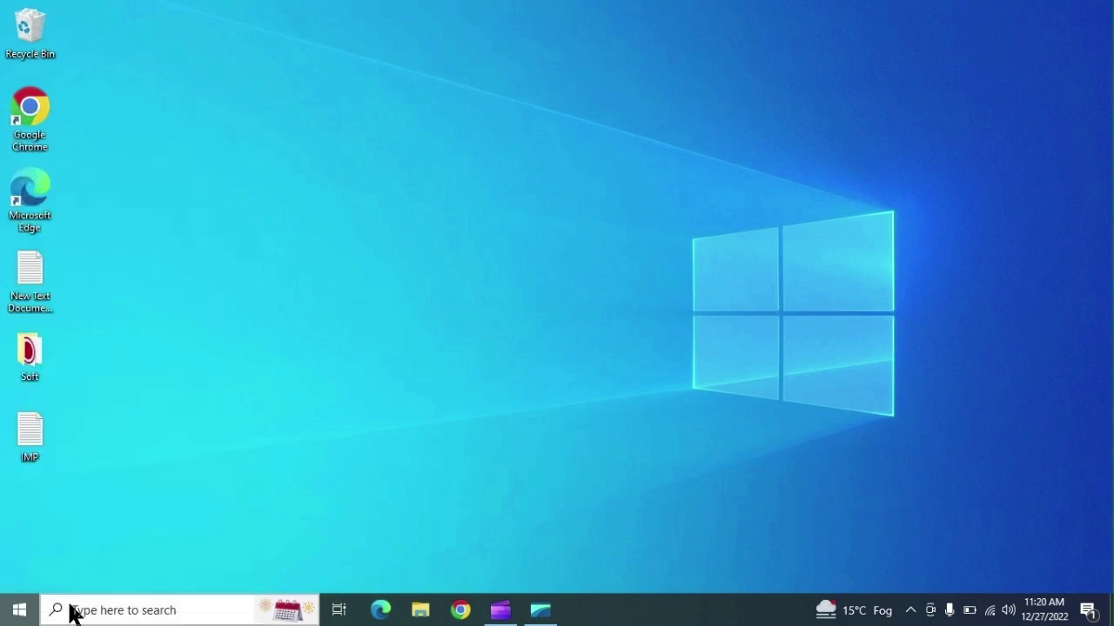
{"action": "key", "text": "super"}
{"action": "type", "text": "cmd"}
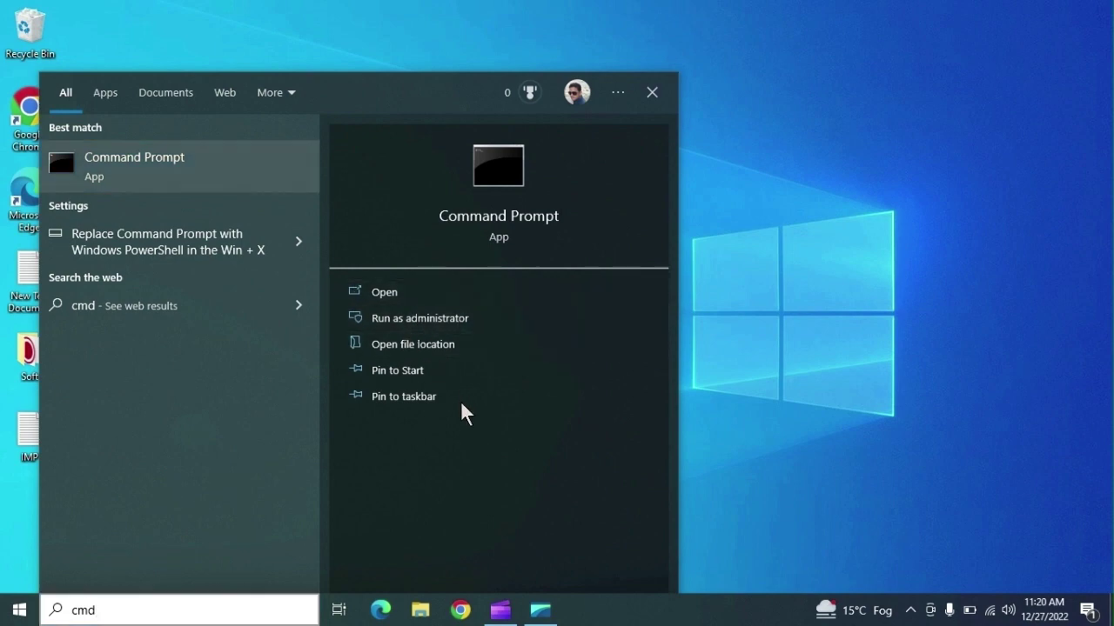
{"action": "key", "text": "ctrl+shift+Return"}
{"action": "left_click", "coordinate": [705, 321]}
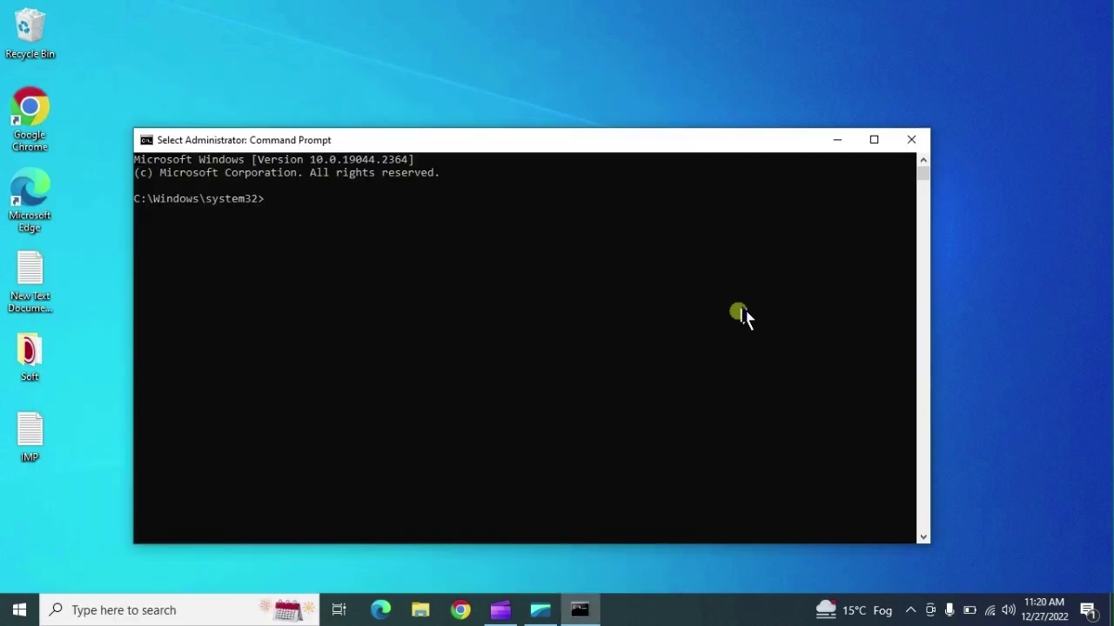
Run ipconfig and select the IPv4 address 192.168.3.110
{"action": "type", "text": "i"}
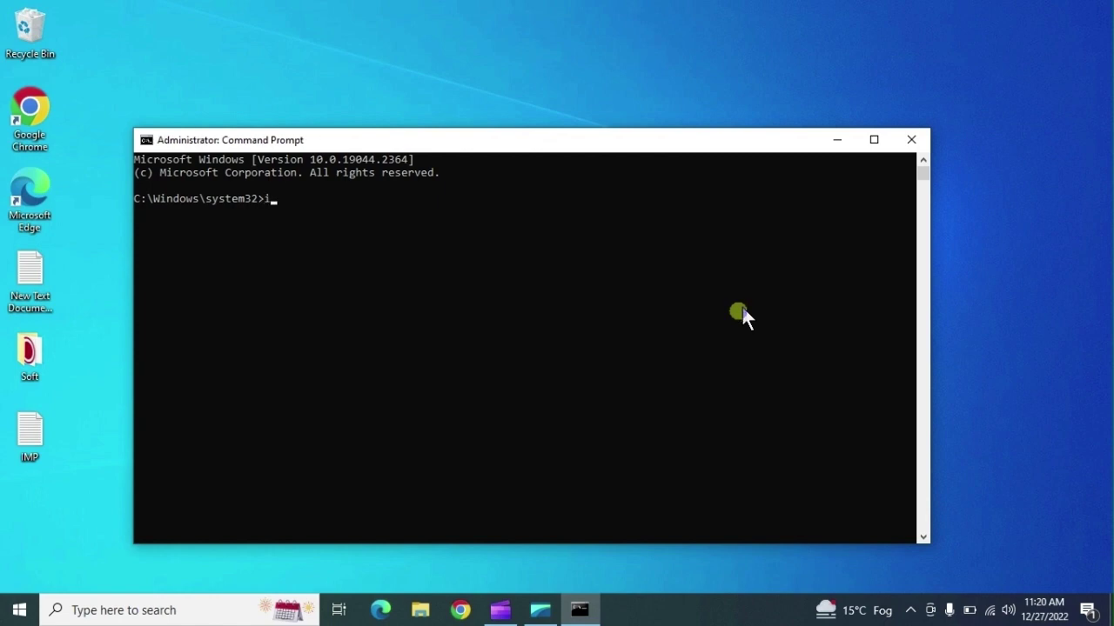
{"action": "type", "text": "pconfig"}
{"action": "key", "text": "Return"}
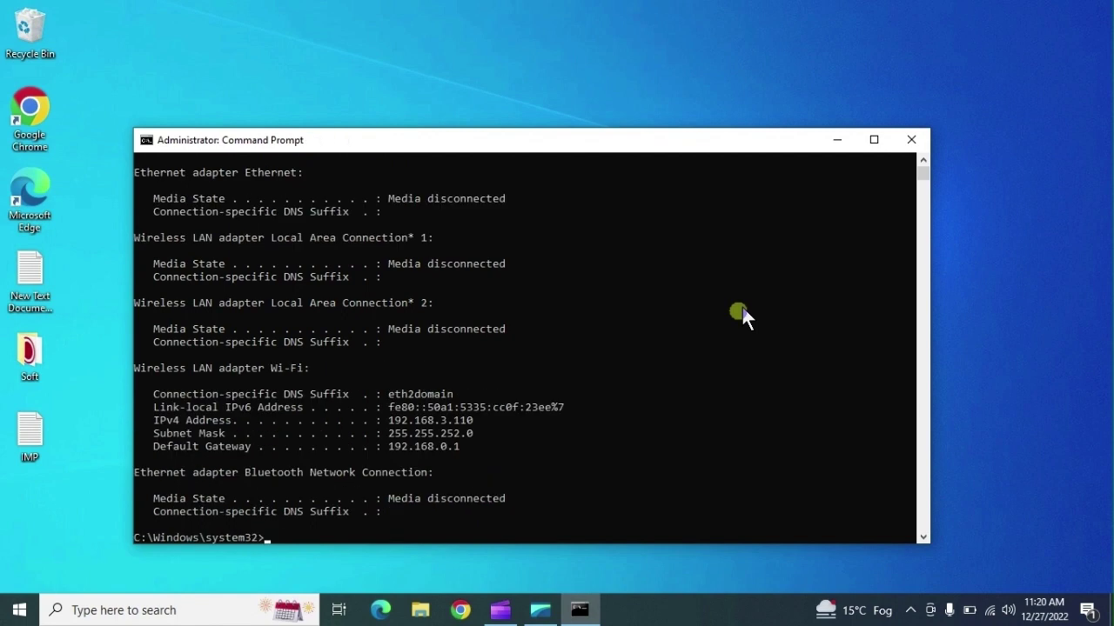
{"action": "left_click", "coordinate": [470, 421]}
{"action": "left_click_drag", "start_coordinate": [471, 421], "coordinate": [392, 421]}
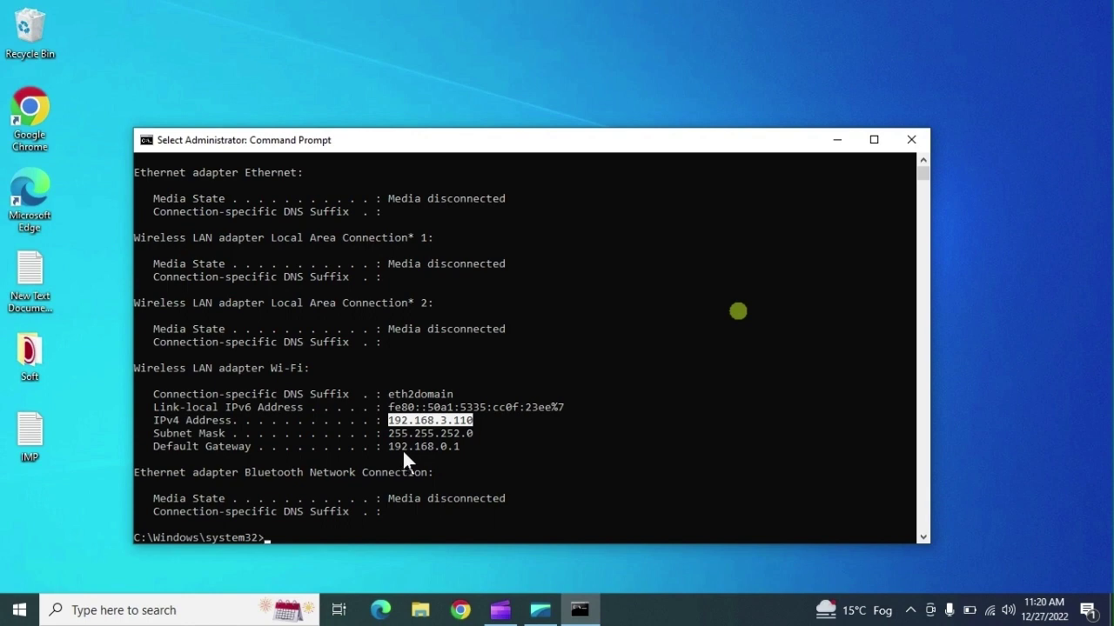
Run ipconfig /all and scroll through the full adapter details
{"action": "key", "text": "Up"}
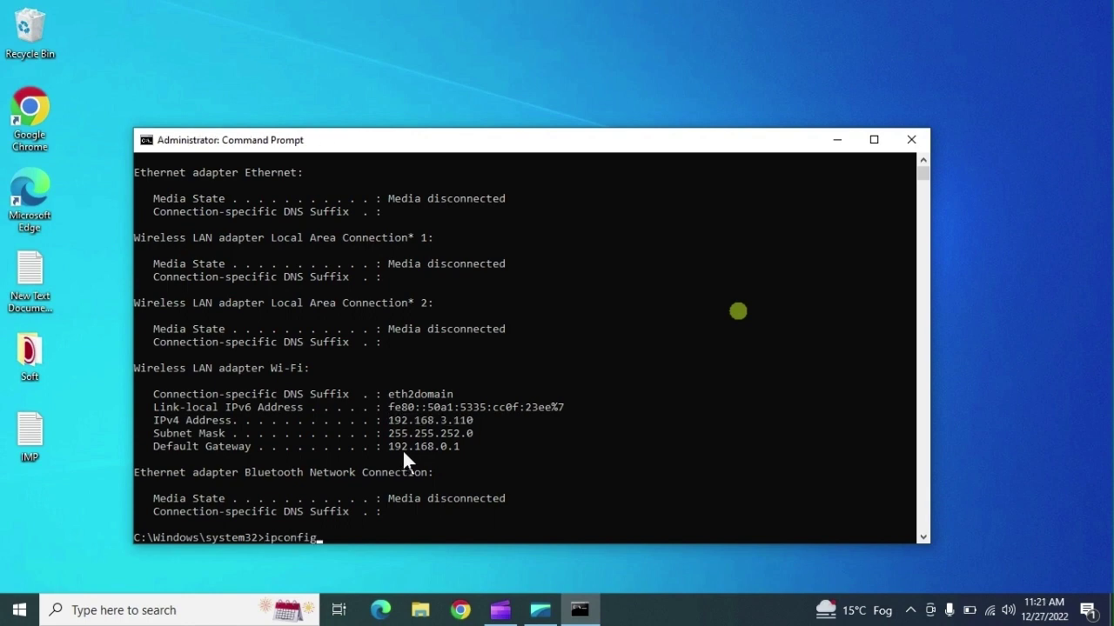
{"action": "key", "text": "BackSpace"}
{"action": "key", "text": "BackSpace"}
{"action": "key", "text": "BackSpace"}
{"action": "key", "text": "BackSpace"}
{"action": "key", "text": "BackSpace"}
{"action": "key", "text": "BackSpace"}
{"action": "key", "text": "BackSpace"}
{"action": "key", "text": "BackSpace"}
{"action": "type", "text": "ipconfig /all"}
{"action": "key", "text": "Return"}
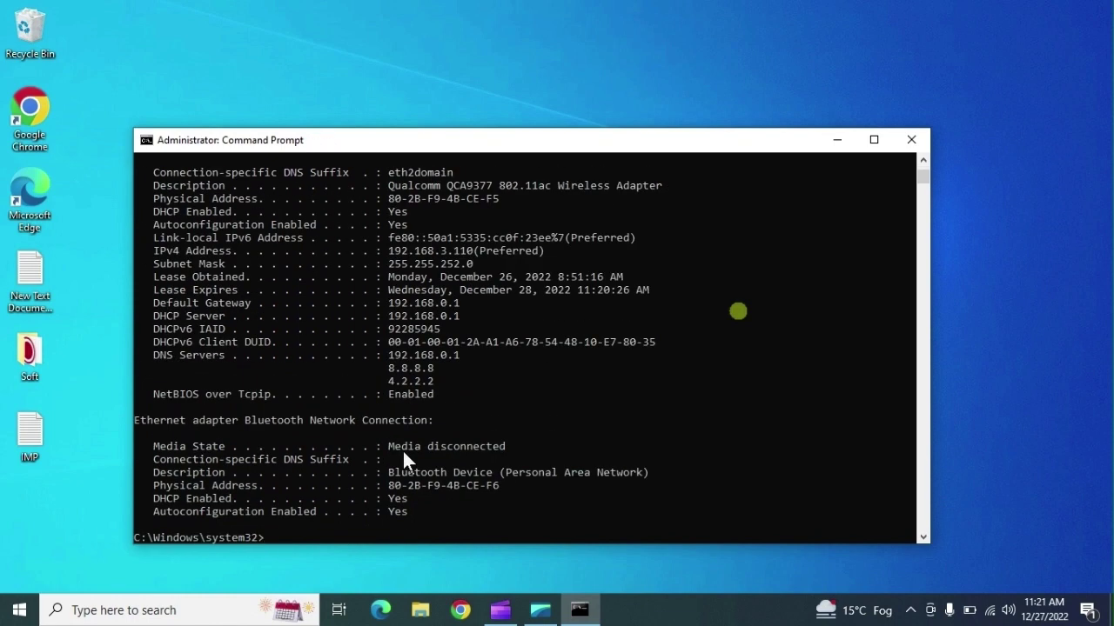
{"action": "scroll", "coordinate": [419, 491], "scroll_direction": "up", "scroll_amount": 3}
{"action": "scroll", "coordinate": [418, 464], "scroll_direction": "up", "scroll_amount": 6}
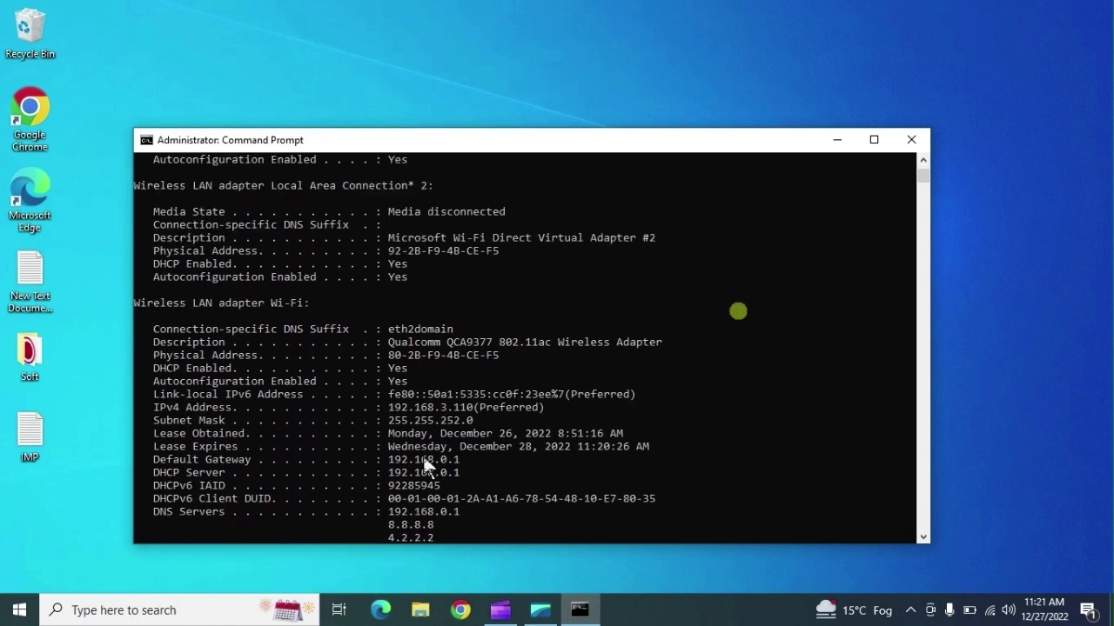
{"action": "scroll", "coordinate": [420, 428], "scroll_direction": "down", "scroll_amount": 9}
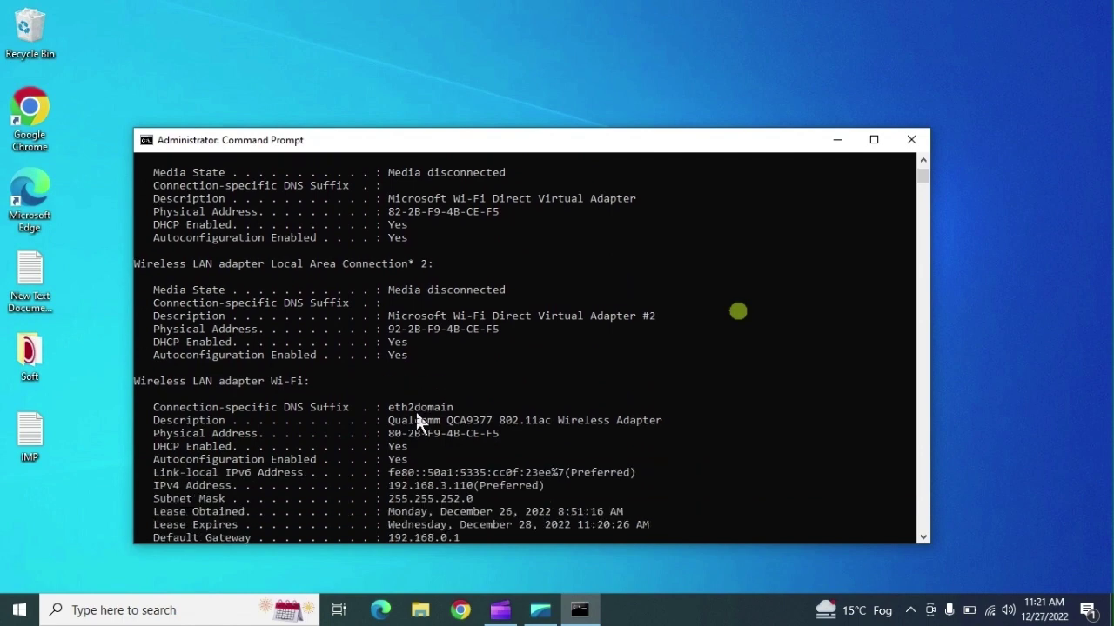
{"action": "scroll", "coordinate": [415, 416], "scroll_direction": "up", "scroll_amount": 2}
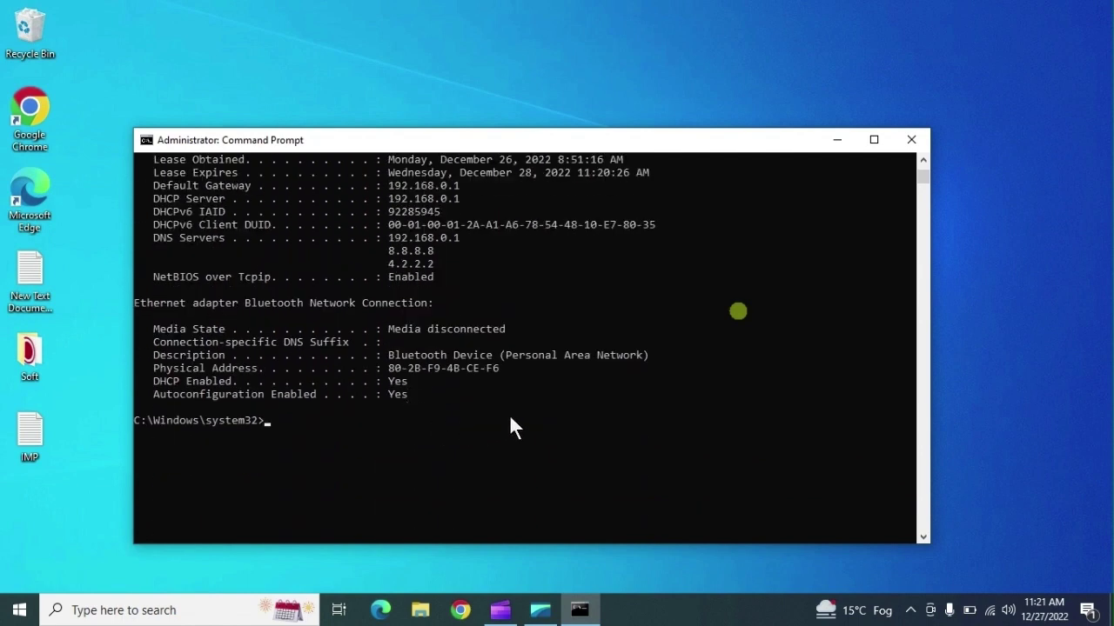
{"action": "scroll", "coordinate": [348, 430], "scroll_direction": "down", "scroll_amount": 4}
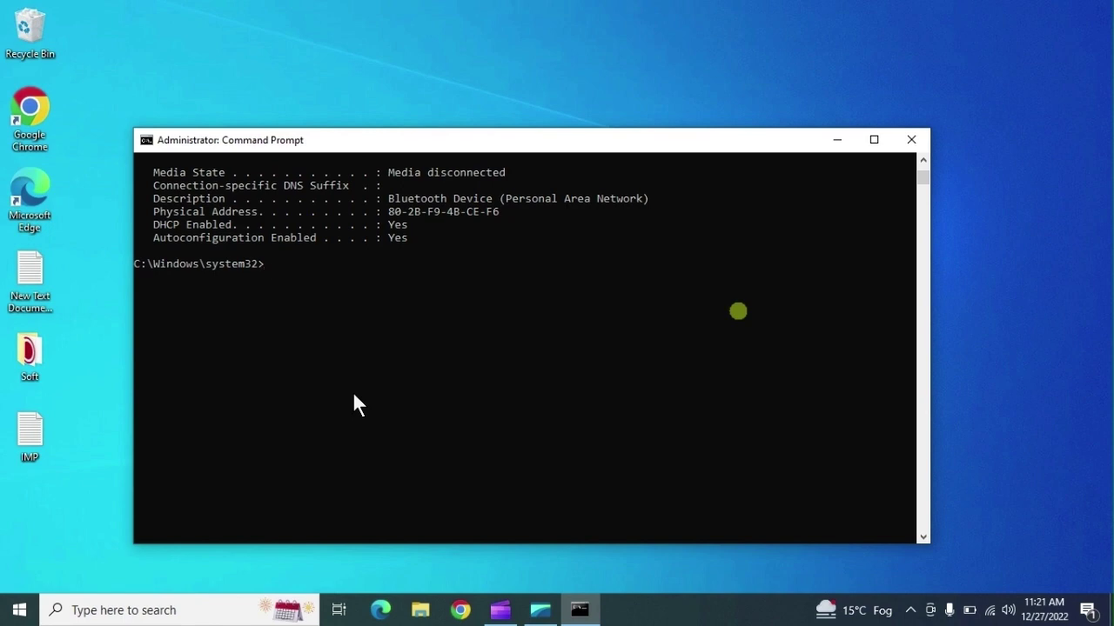
Jump to the C:\ root with cd\, then into Windows\System32
{"action": "type", "text": "cd\\"}
{"action": "key", "text": "Return"}
{"action": "type", "text": "cd Windows\\System"}
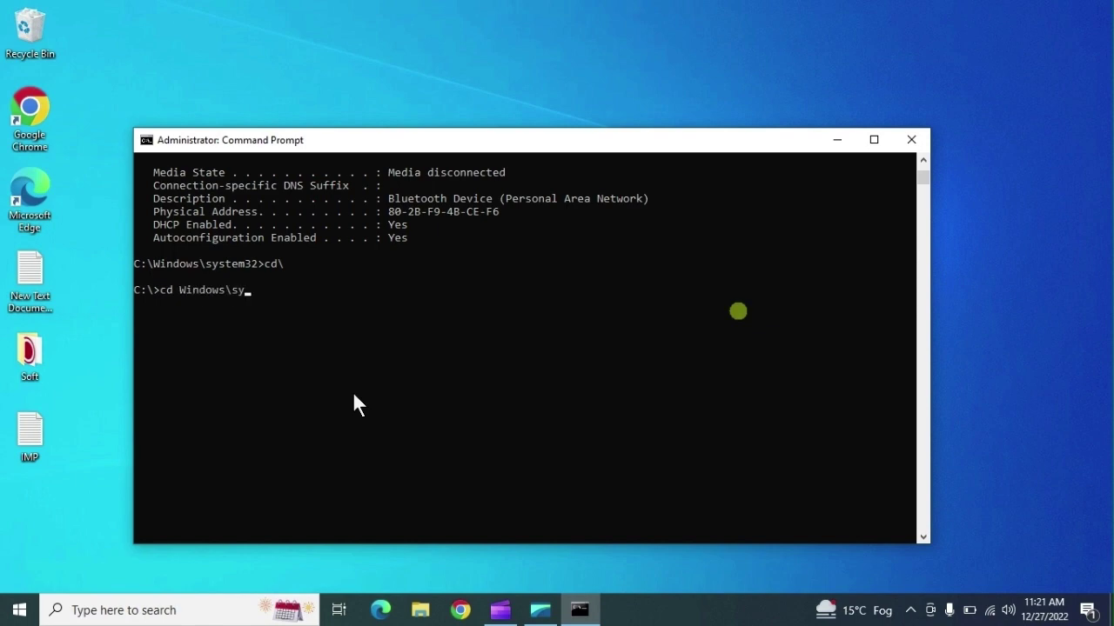
{"action": "type", "text": "32"}
{"action": "key", "text": "Return"}
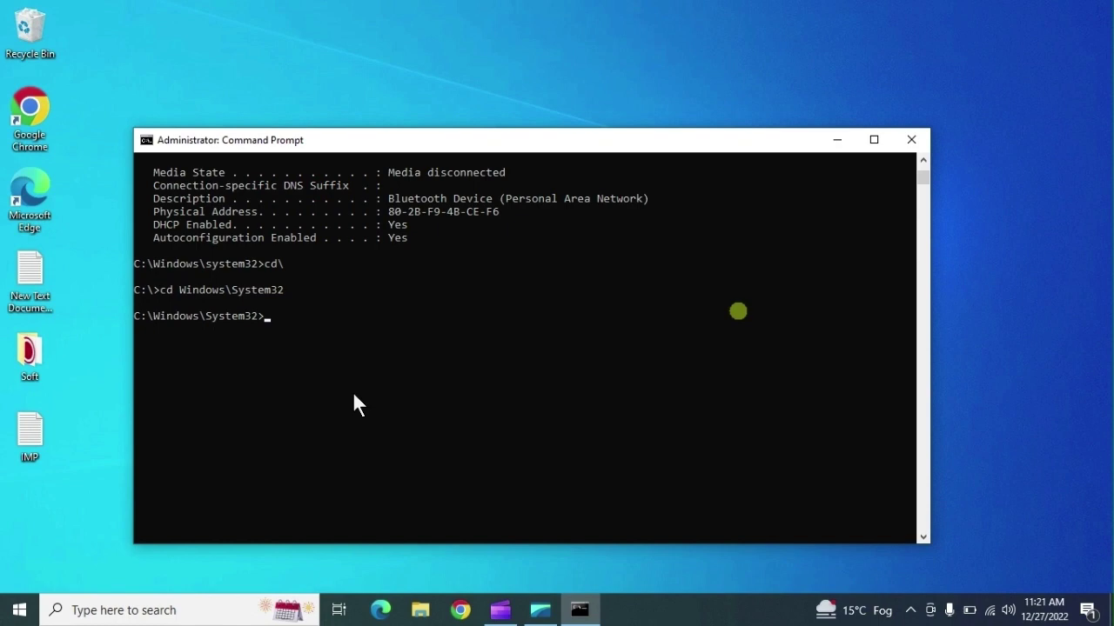
Move back up to C:\ with two cd.. commands, then type cdwin
{"action": "type", "text": "cd.."}
{"action": "key", "text": "Return"}
{"action": "type", "text": "cd.."}
{"action": "key", "text": "Return"}
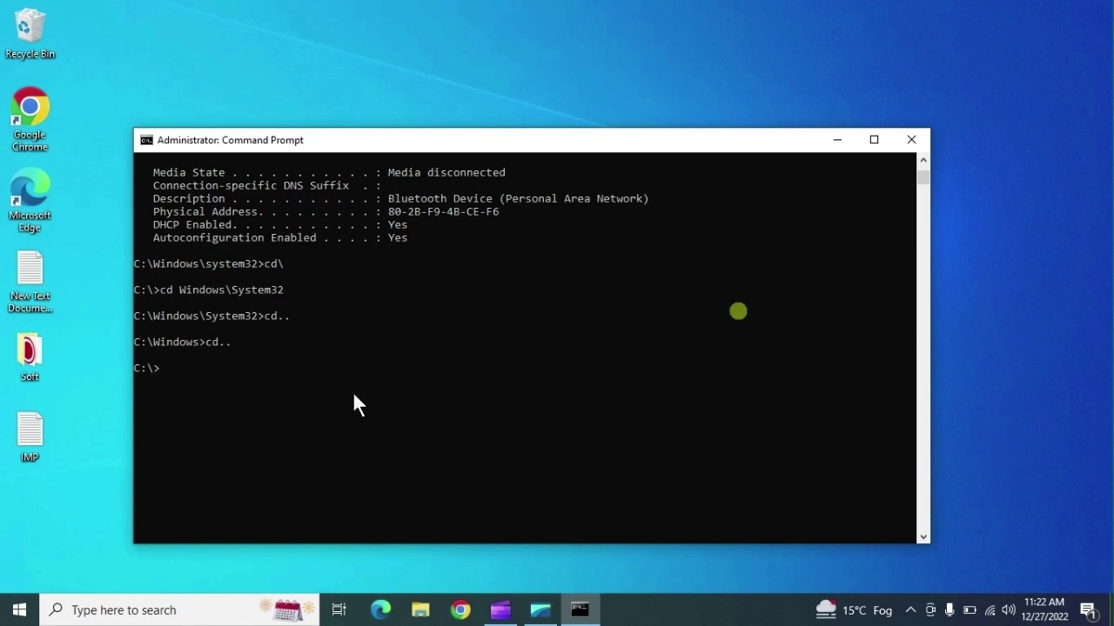
{"action": "type", "text": "cdwin"}
Close the old console and open a fresh administrator Command Prompt via a cmd search
{"action": "left_click", "coordinate": [913, 141]}
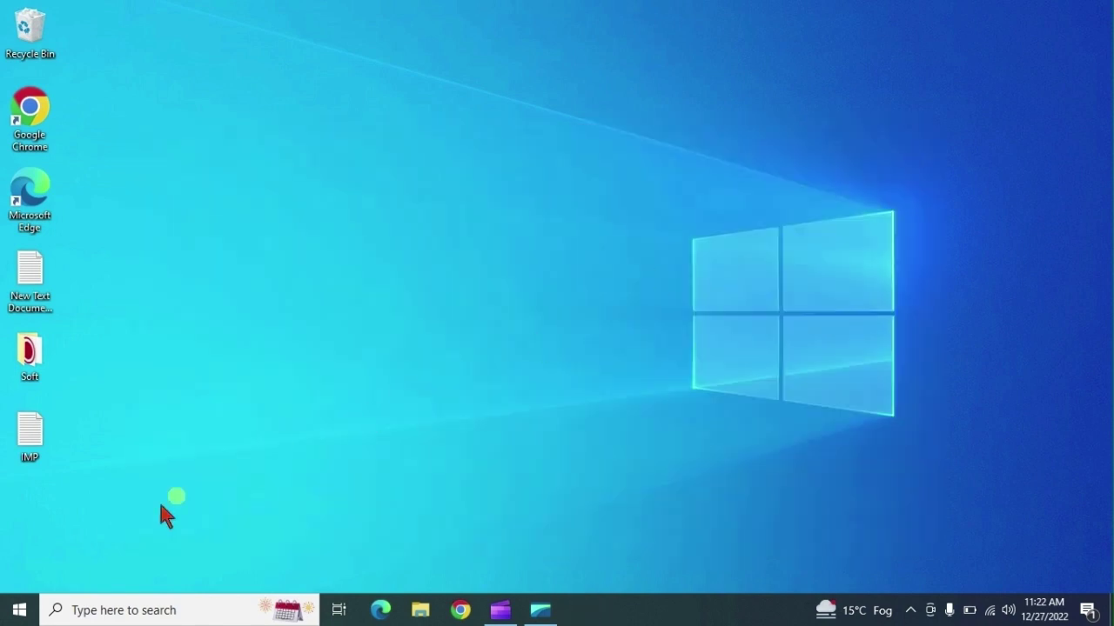
{"action": "key", "text": "super"}
{"action": "type", "text": "cmd"}
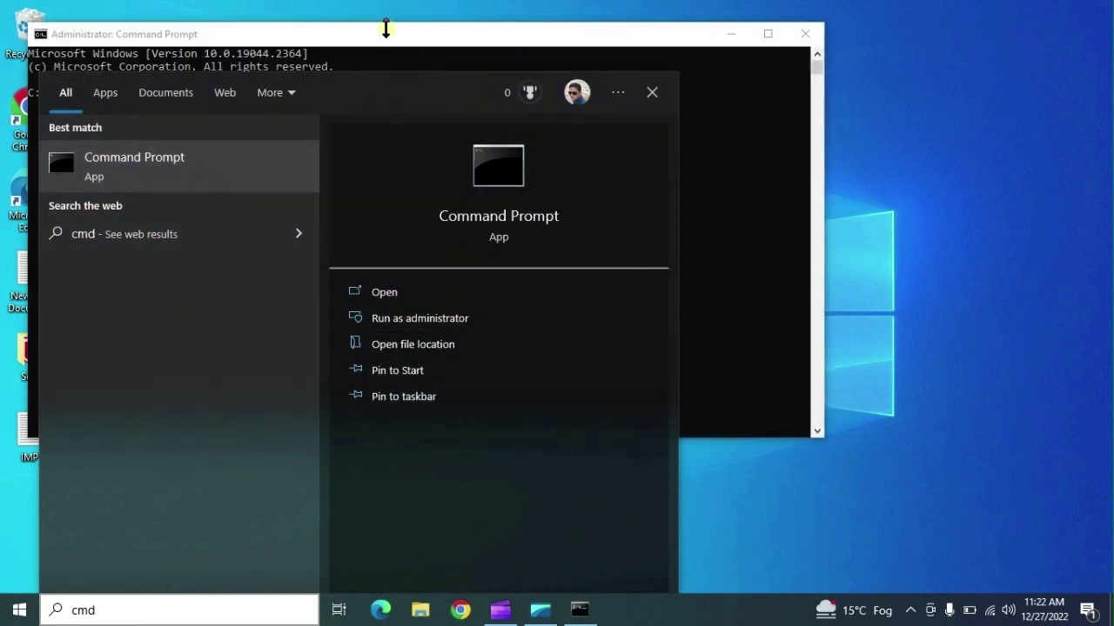
{"action": "left_click", "coordinate": [383, 33]}
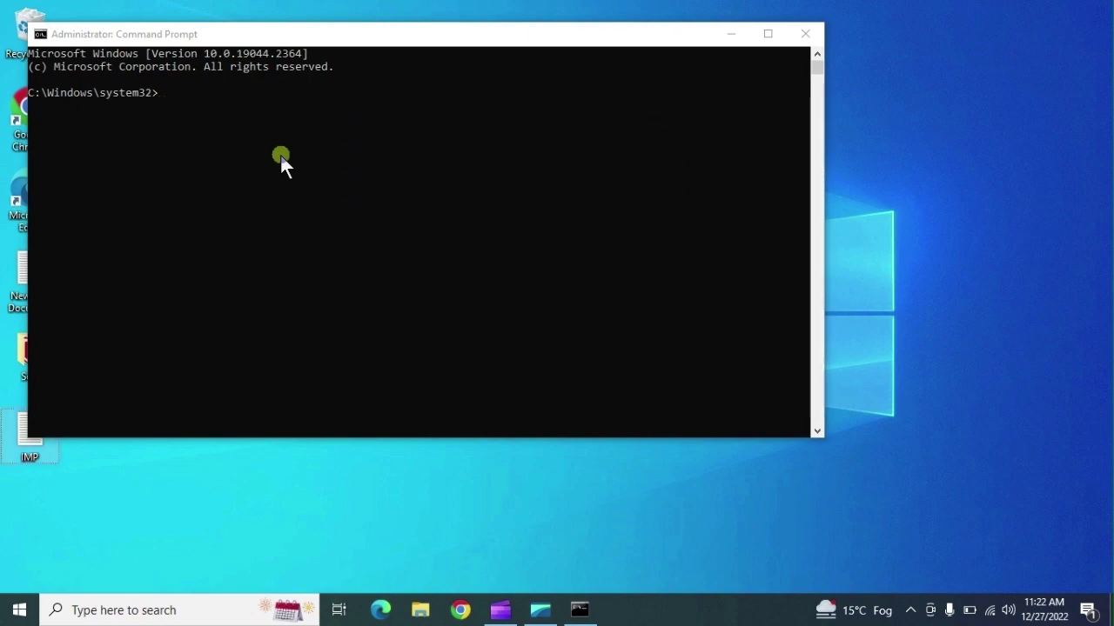
{"action": "left_click", "coordinate": [224, 156]}
Flush the DNS cache with ipconfig /flushdns, then run ipconfig /registerdns
{"action": "type", "text": "i"}
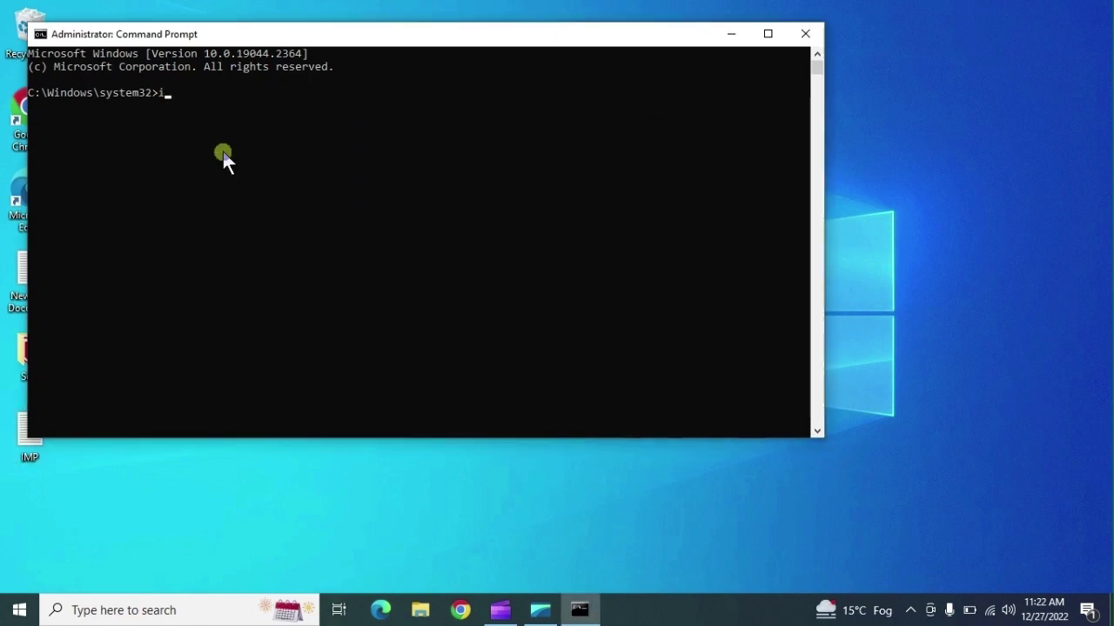
{"action": "type", "text": "pconfig"}
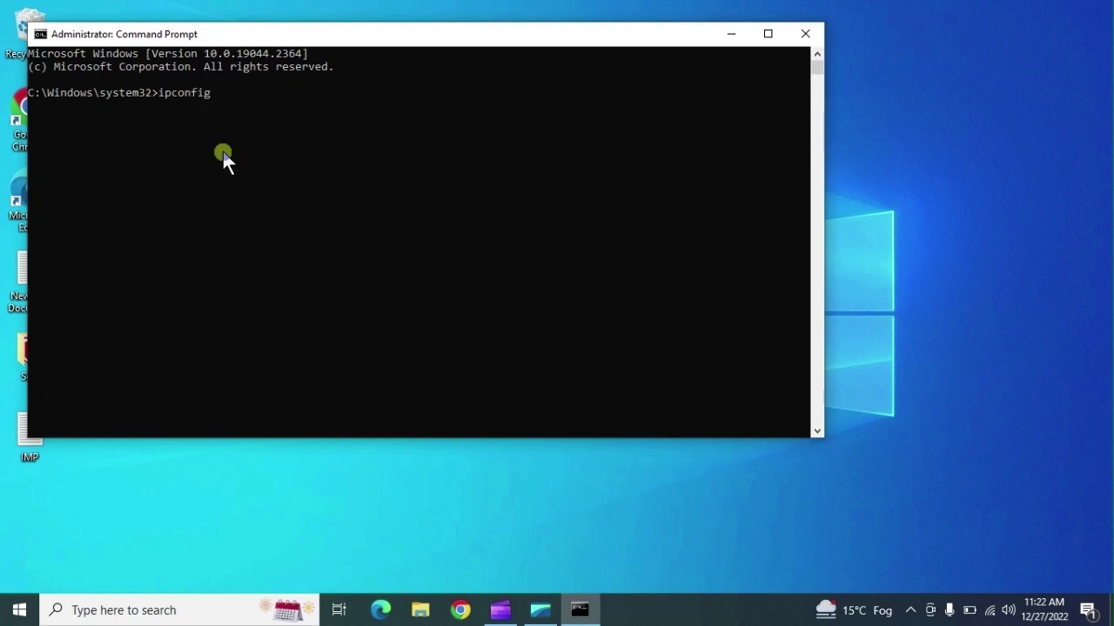
{"action": "type", "text": " /flushdns"}
{"action": "key", "text": "Return"}
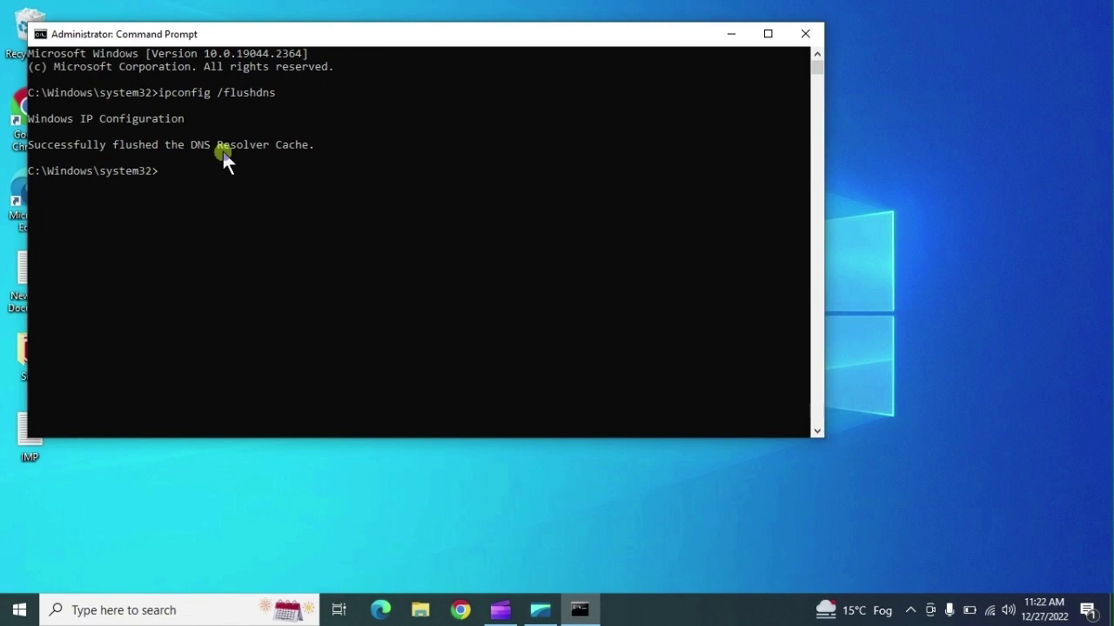
{"action": "left_click_drag", "start_coordinate": [153, 146], "coordinate": [30, 148]}
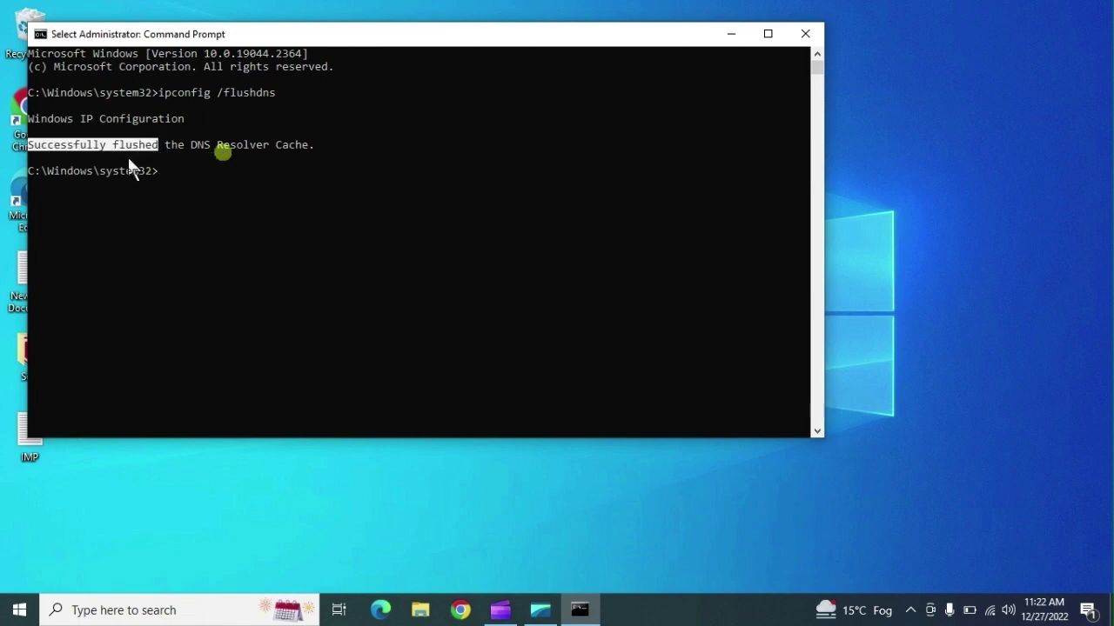
{"action": "right_click", "coordinate": [175, 165]}
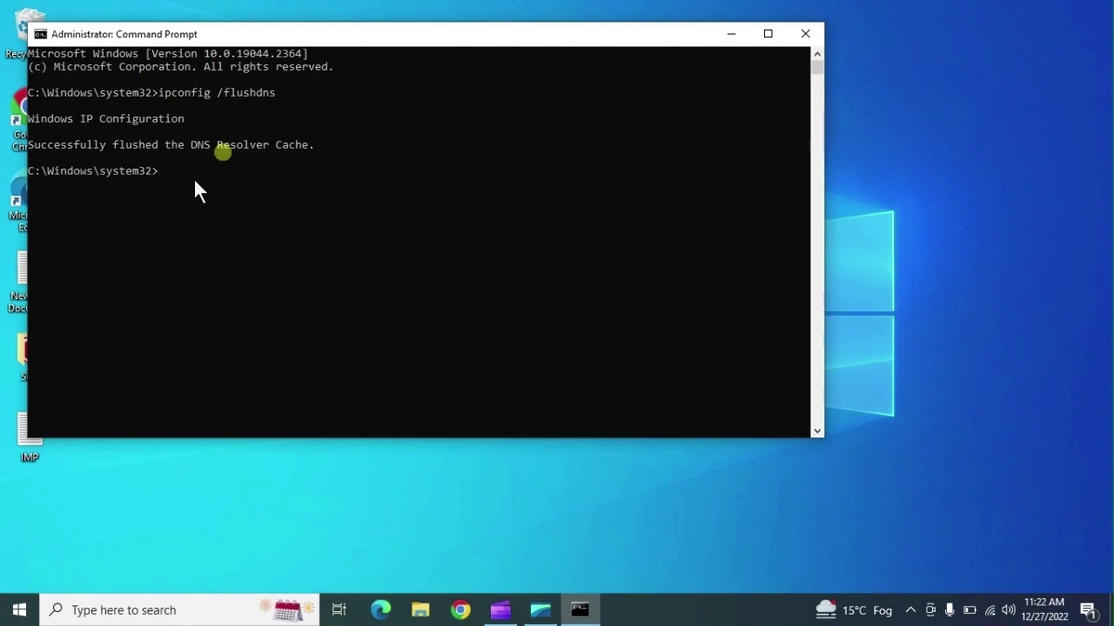
{"action": "type", "text": "ipconfig.exe"}
{"action": "key", "text": "BackSpace"}
{"action": "key", "text": "BackSpace"}
{"action": "key", "text": "BackSpace"}
{"action": "type", "text": "/registerdns"}
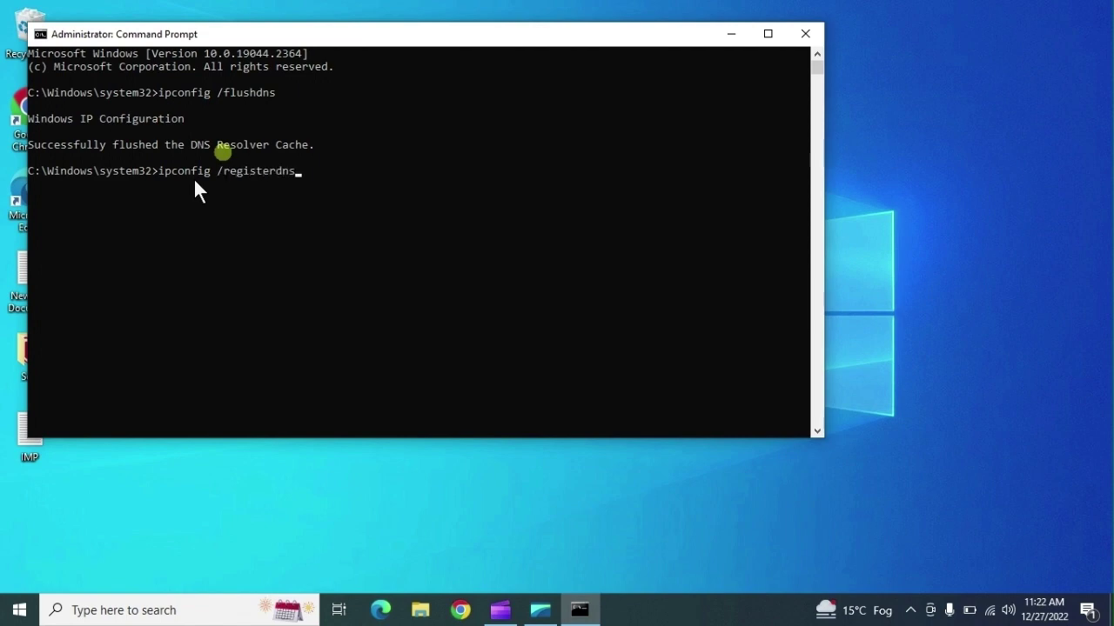
{"action": "key", "text": "Return"}
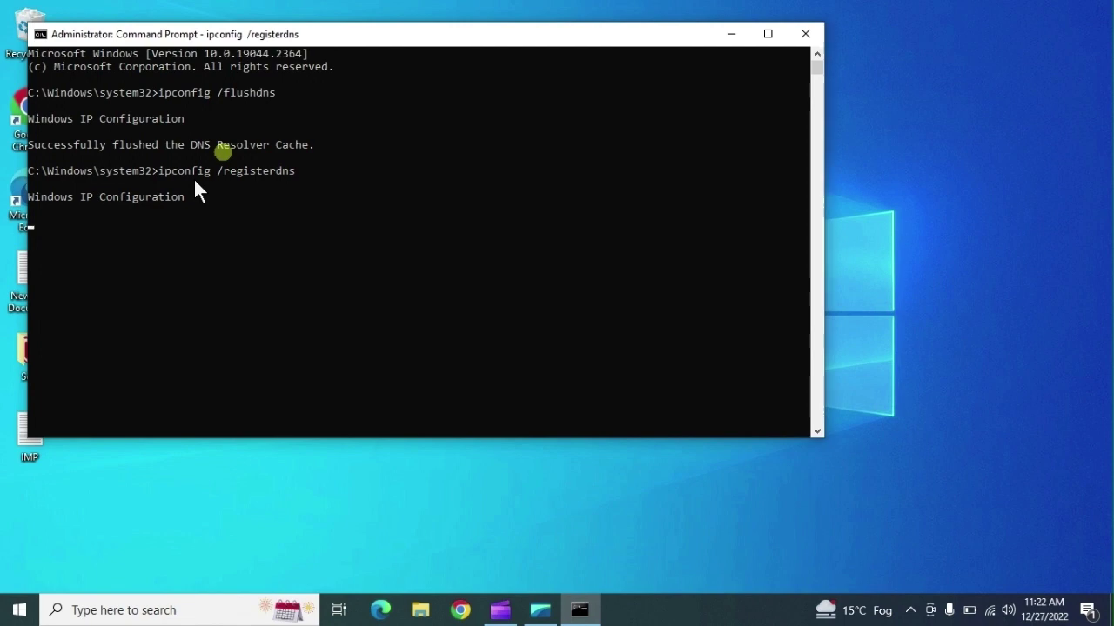
Refresh group policy with gpupdate /force, then run a plain gpupdate
{"action": "type", "text": "gpupdate"}
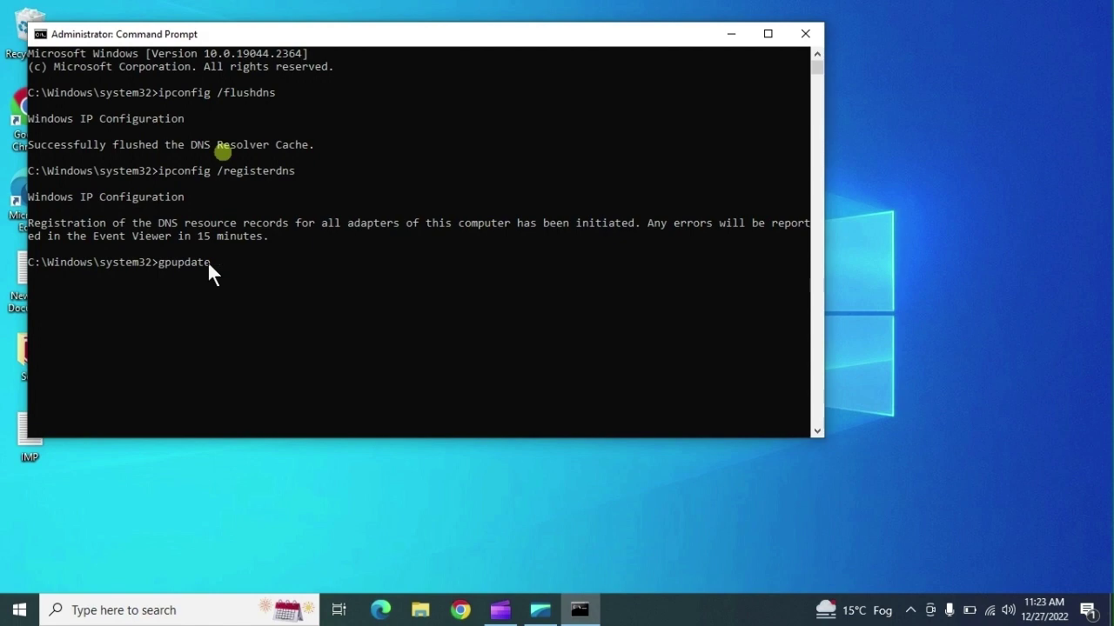
{"action": "type", "text": "/force"}
{"action": "key", "text": "Return"}
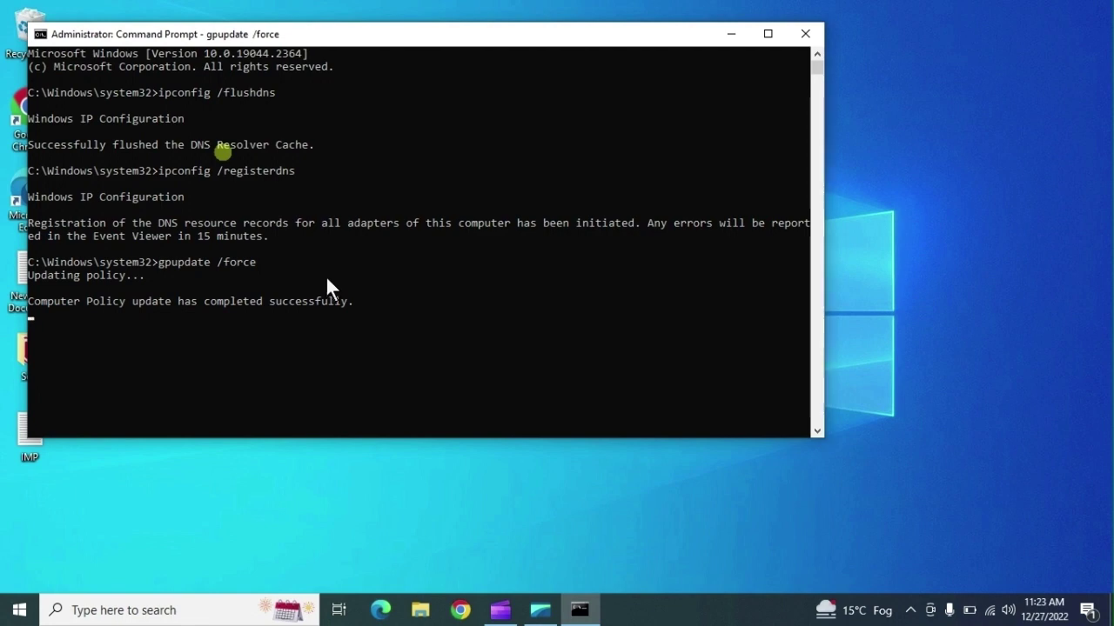
{"action": "left_click_drag", "start_coordinate": [355, 303], "coordinate": [143, 306]}
{"action": "left_click", "coordinate": [193, 340]}
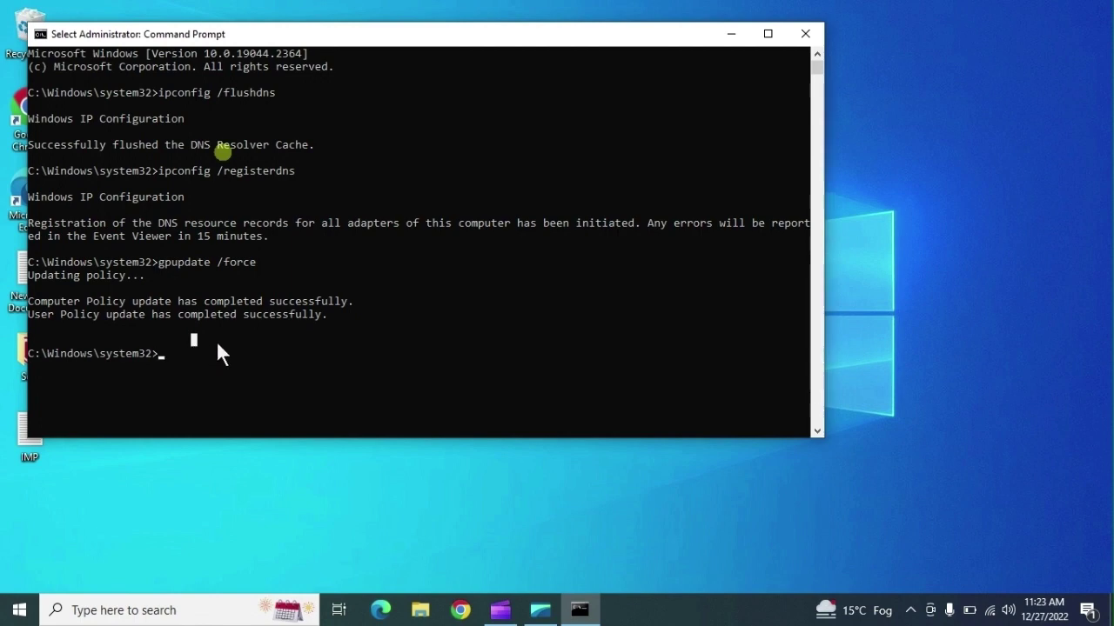
{"action": "type", "text": "gpup"}
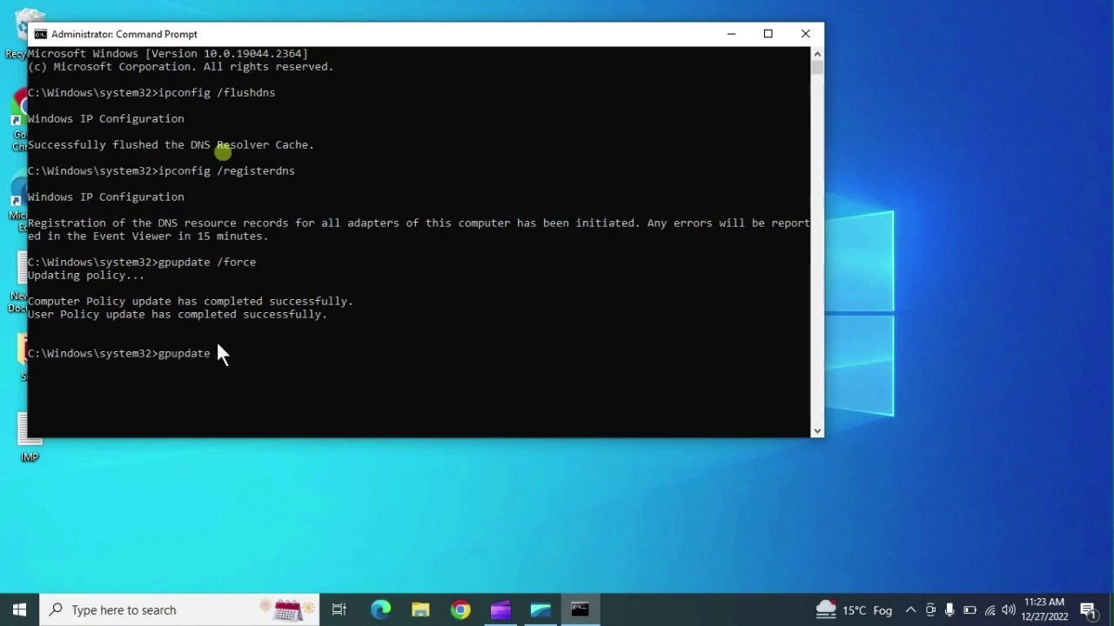
{"action": "type", "text": "date"}
{"action": "key", "text": "Return"}
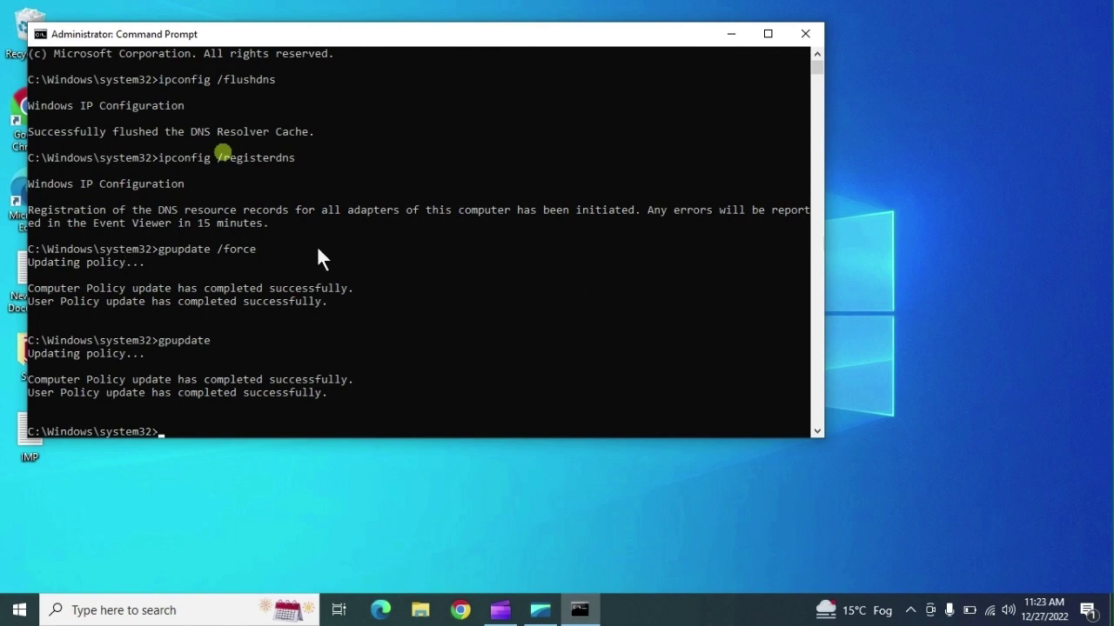
Close the console and launch System Information with msinfo32 from Win+R
{"action": "left_click", "coordinate": [804, 33]}
{"action": "key", "text": "super+r"}
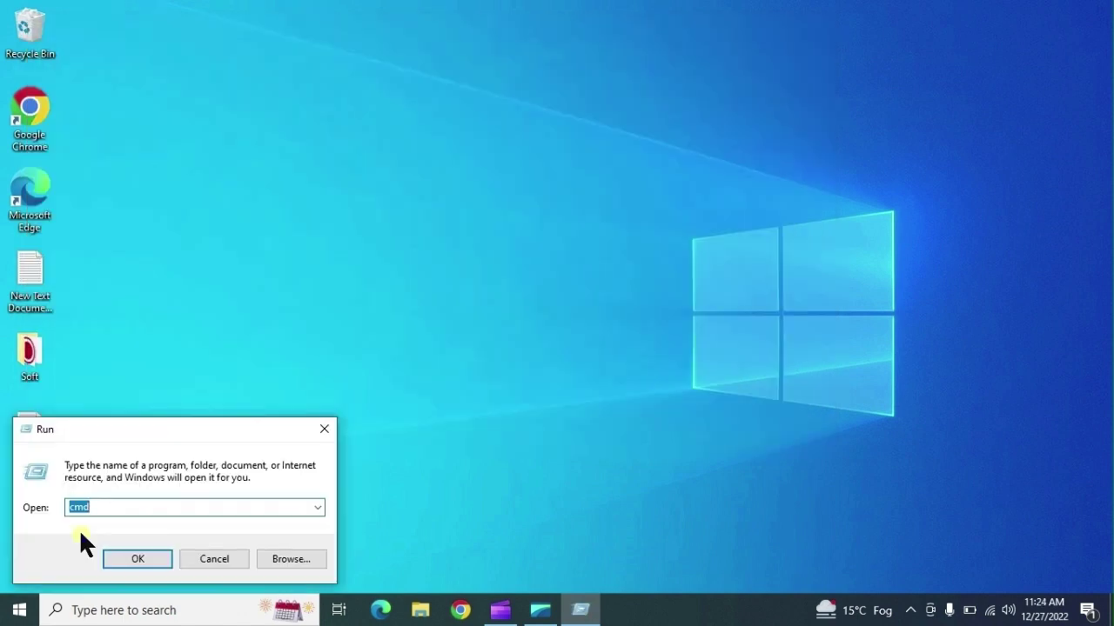
{"action": "type", "text": "msinfo32"}
{"action": "key", "text": "Return"}
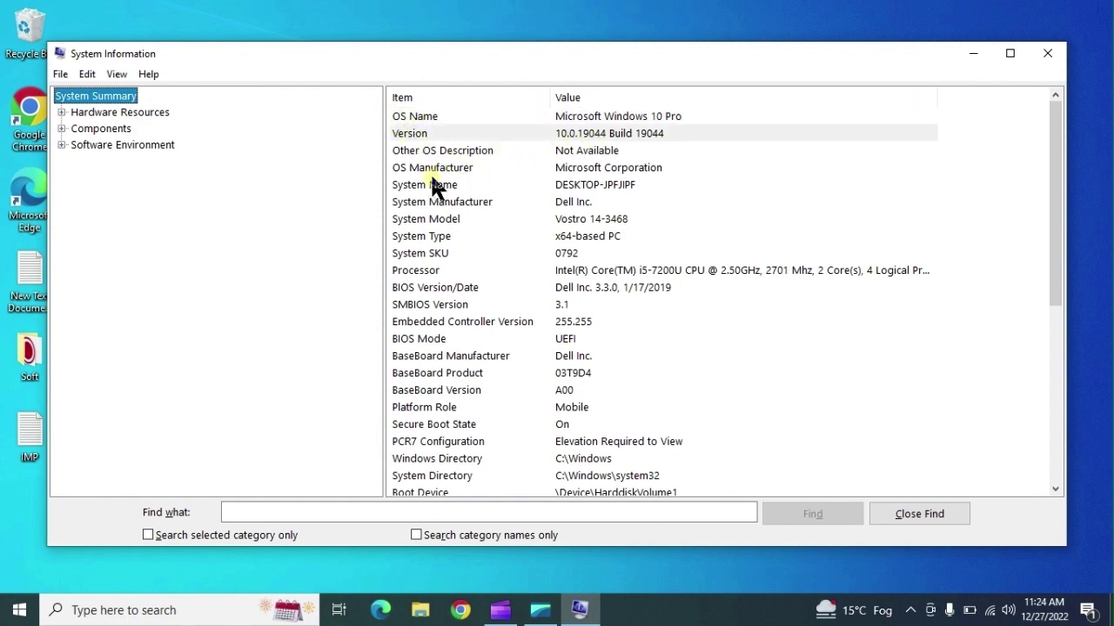
Review the OS manufacturer, system name, model, processor, SMBIOS and BIOS entries
{"action": "left_click", "coordinate": [636, 167]}
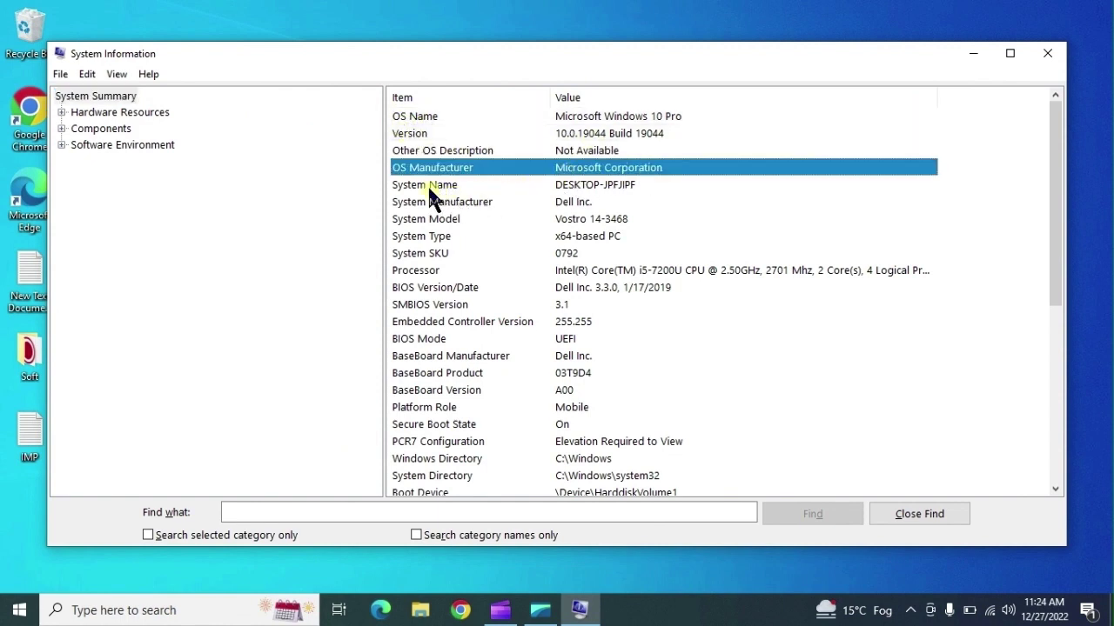
{"action": "left_click", "coordinate": [636, 185]}
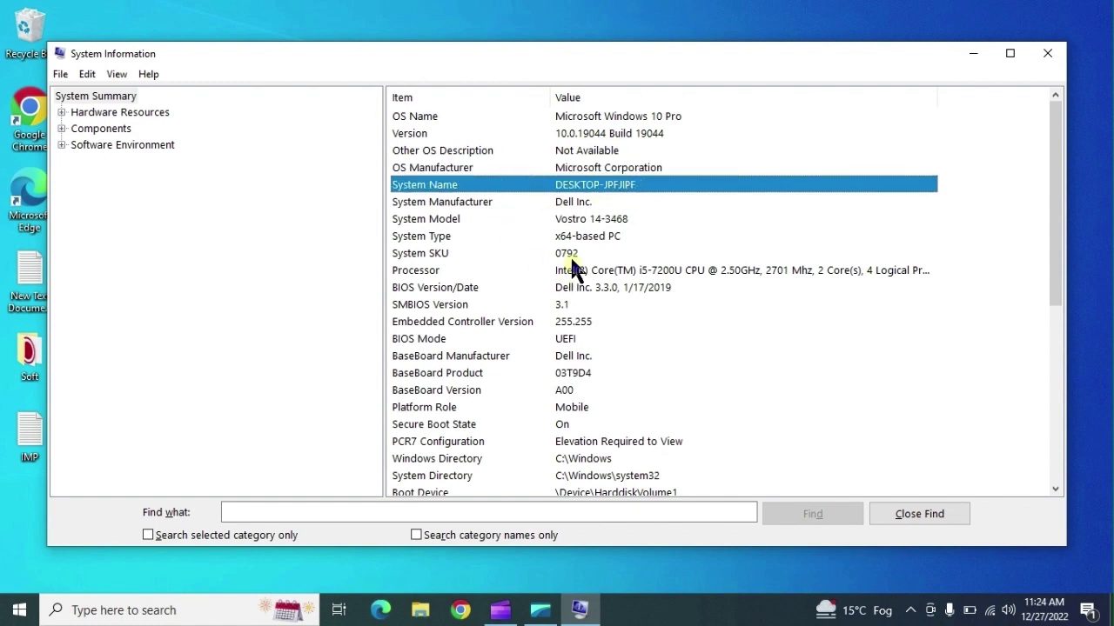
{"action": "left_click", "coordinate": [626, 219]}
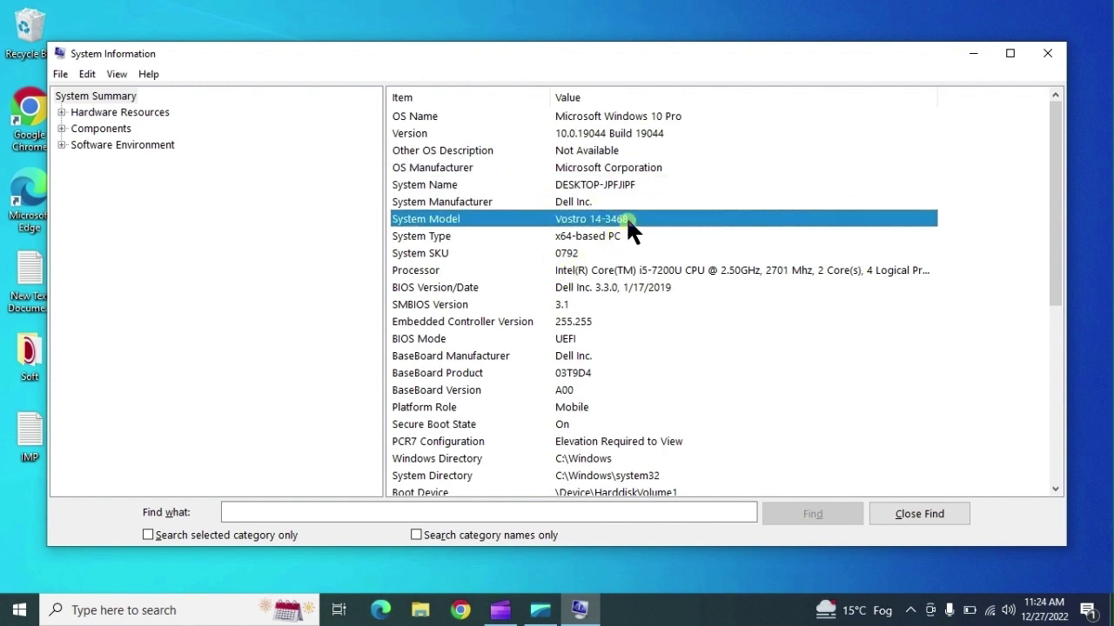
{"action": "left_click", "coordinate": [416, 272]}
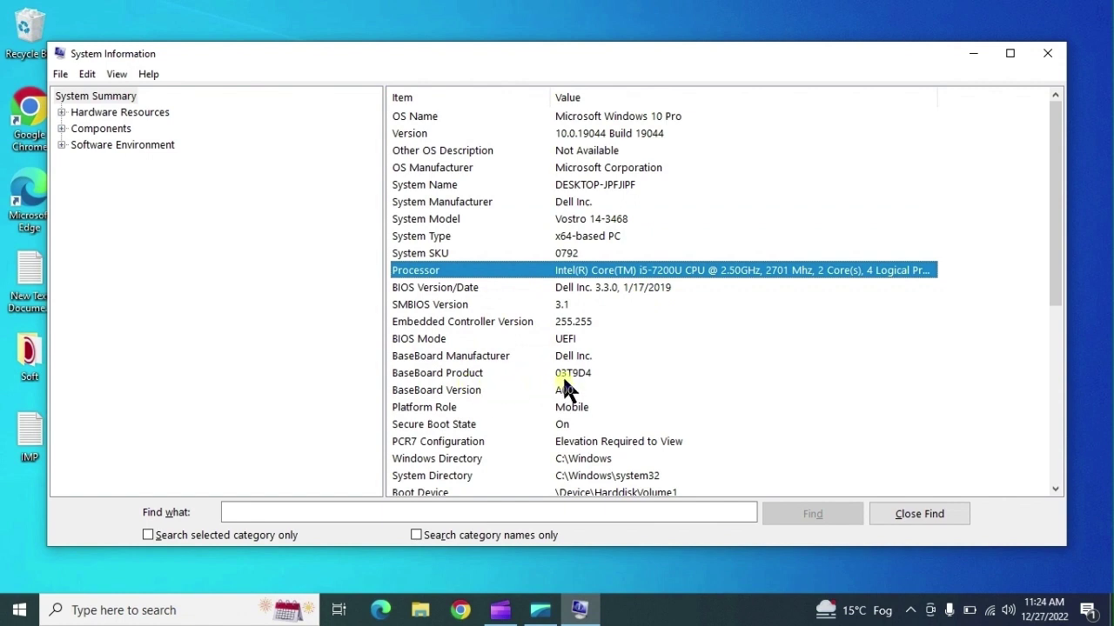
{"action": "scroll", "coordinate": [565, 383], "scroll_direction": "down", "scroll_amount": 1}
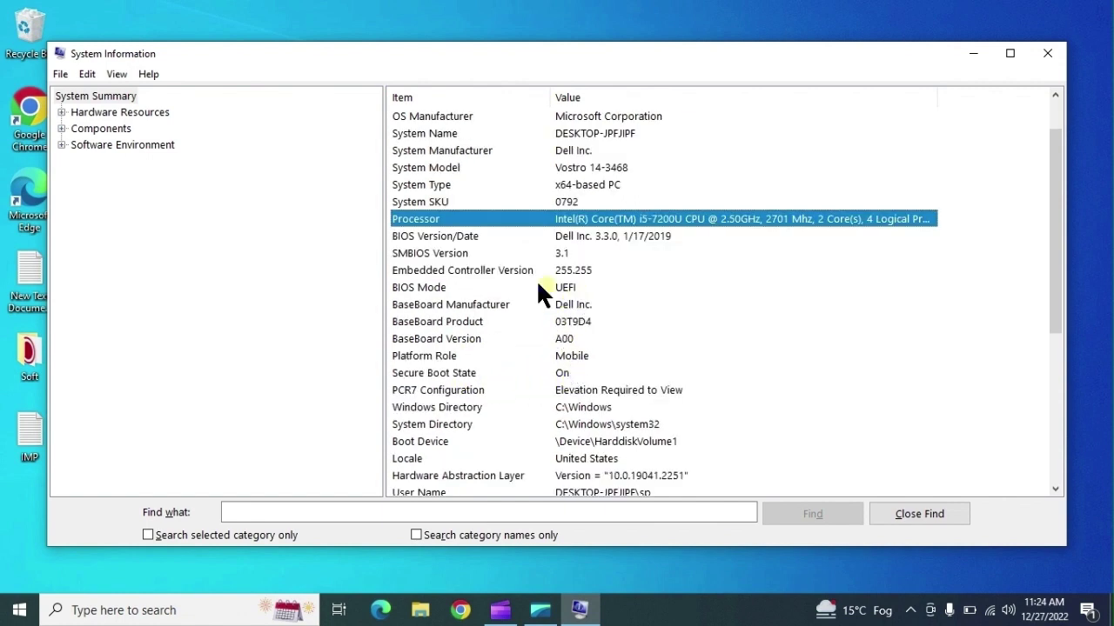
{"action": "left_click", "coordinate": [430, 253]}
{"action": "left_click", "coordinate": [453, 236]}
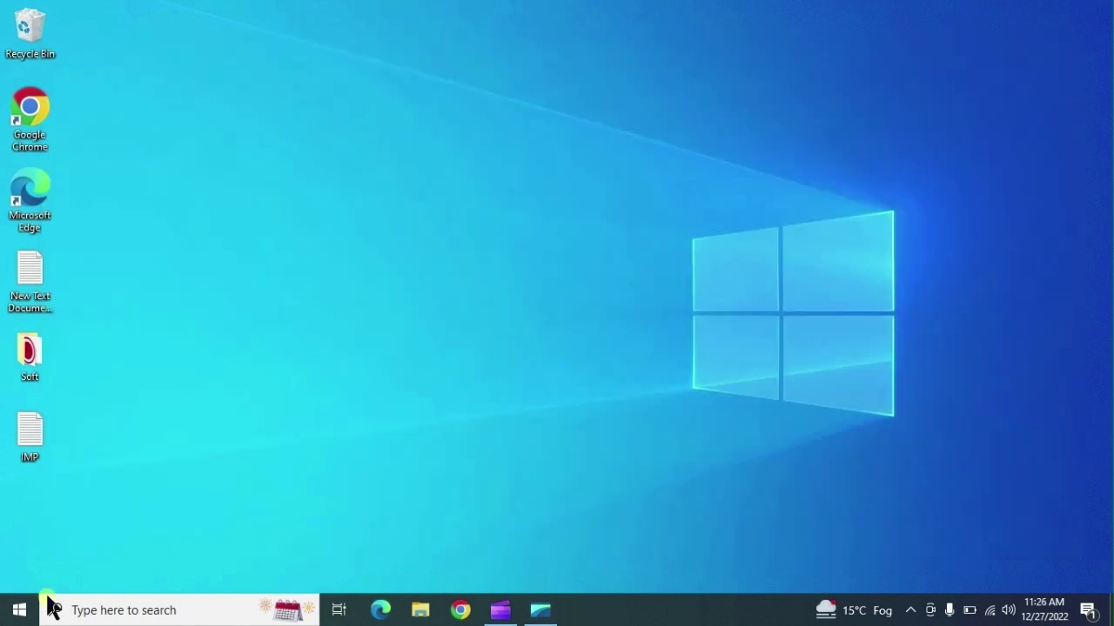
Launch System Configuration by running msconfig from the Win+X Run box
{"action": "right_click", "coordinate": [50, 609]}
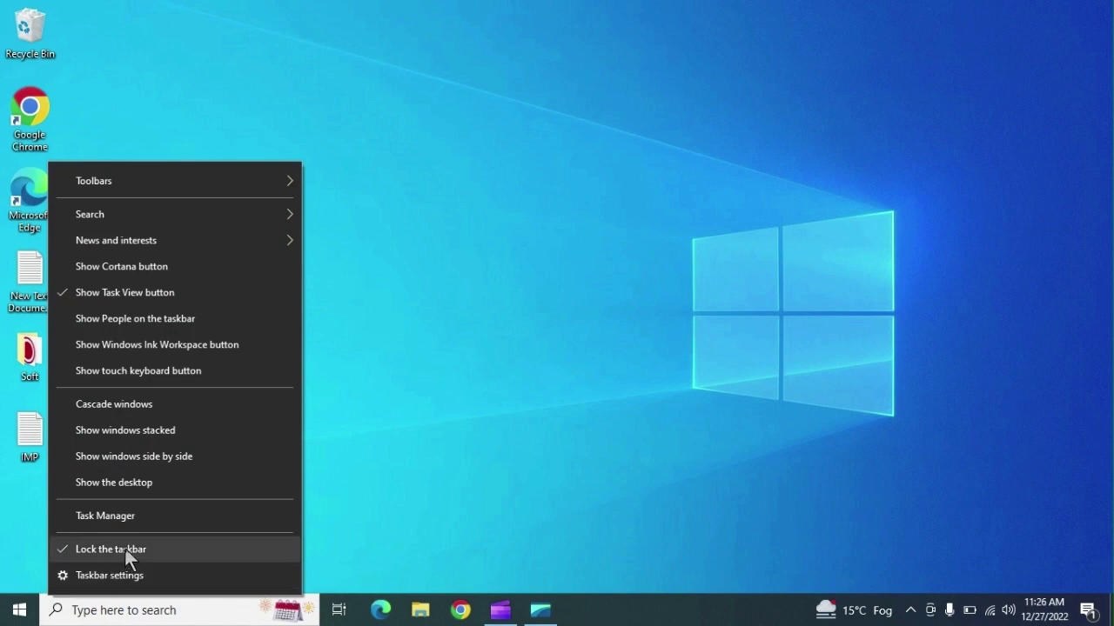
{"action": "key", "text": "Escape"}
{"action": "right_click", "coordinate": [11, 621]}
{"action": "left_click", "coordinate": [45, 541]}
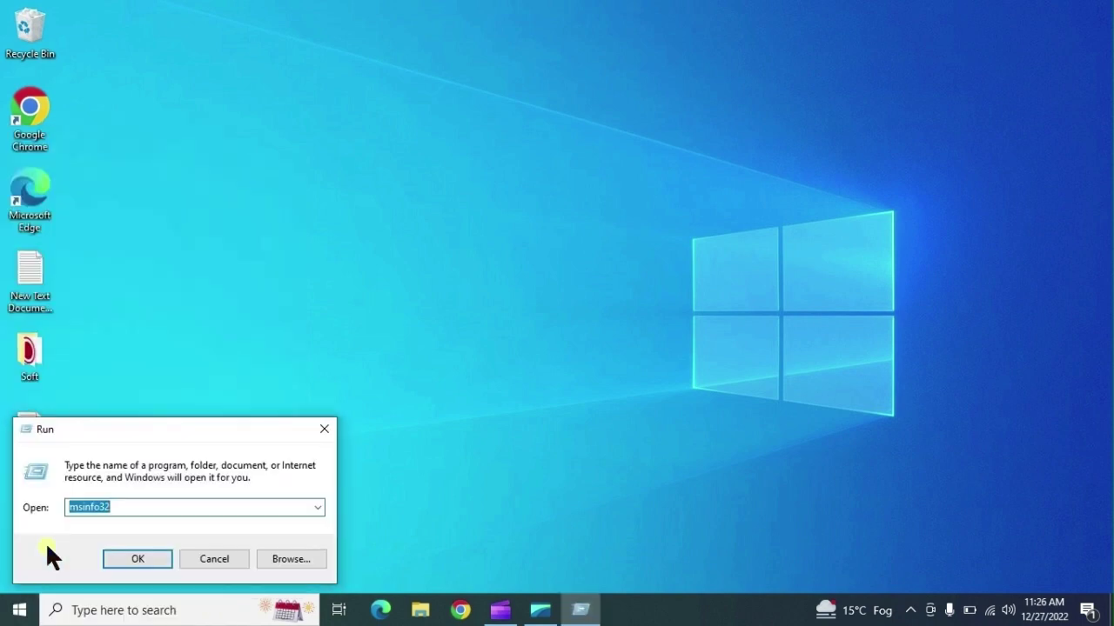
{"action": "type", "text": "ms"}
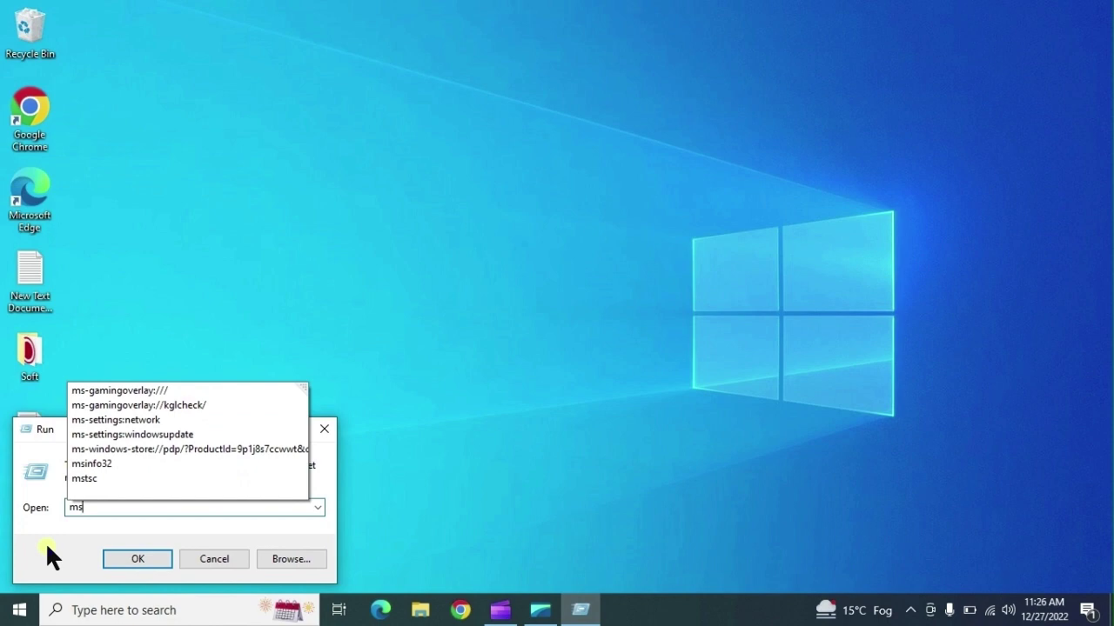
{"action": "type", "text": "config"}
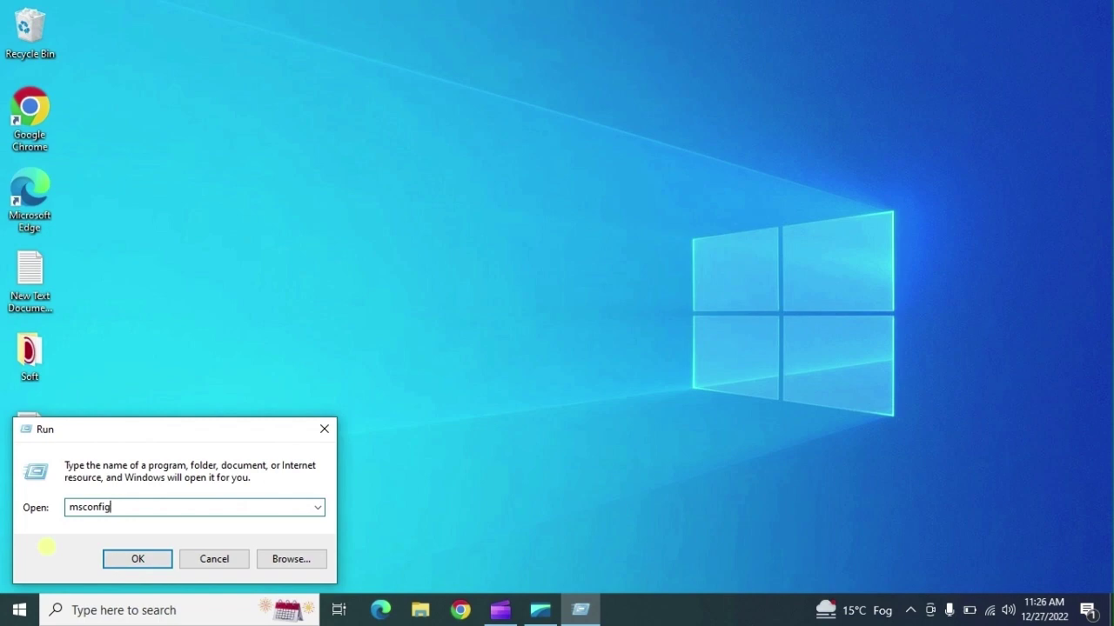
{"action": "key", "text": "Return"}
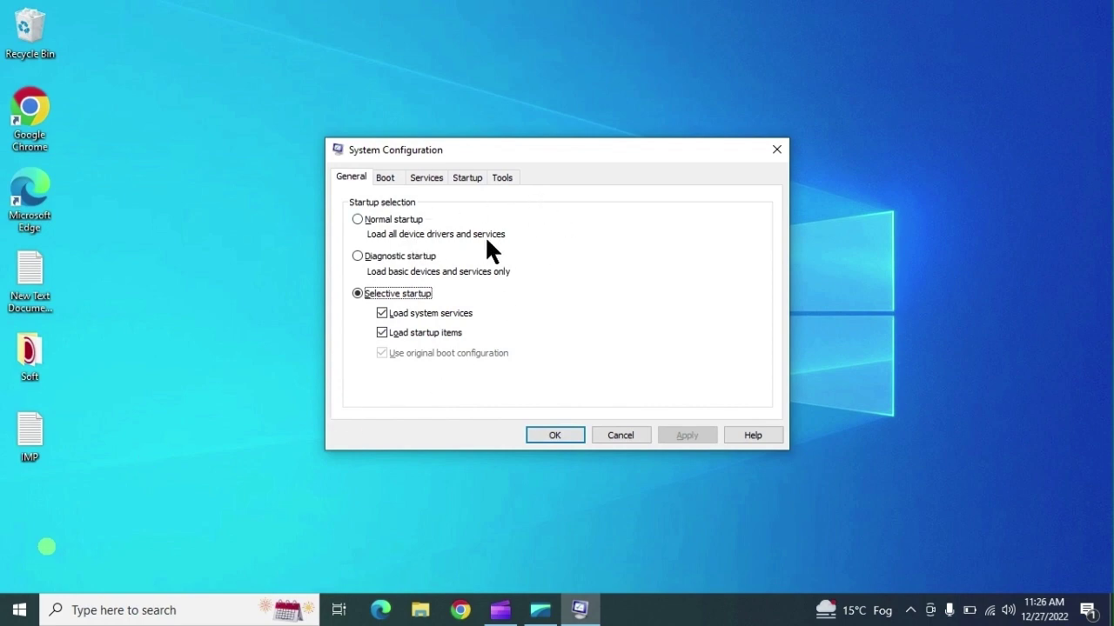
Look over the Boot settings and scroll through the Services list
{"action": "left_click", "coordinate": [386, 177]}
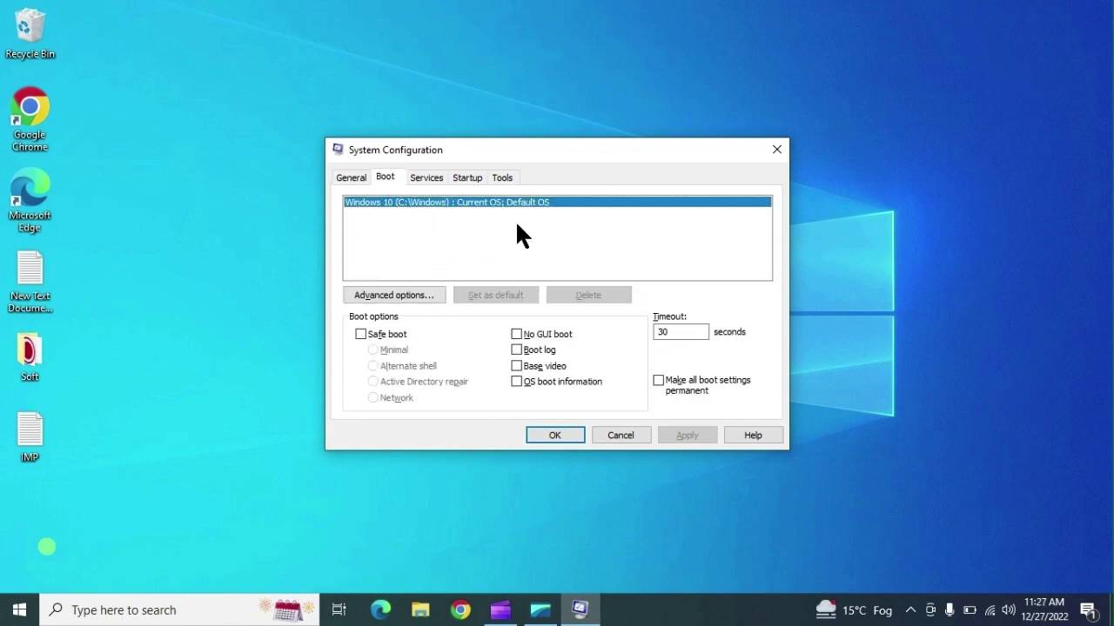
{"action": "left_click", "coordinate": [422, 177]}
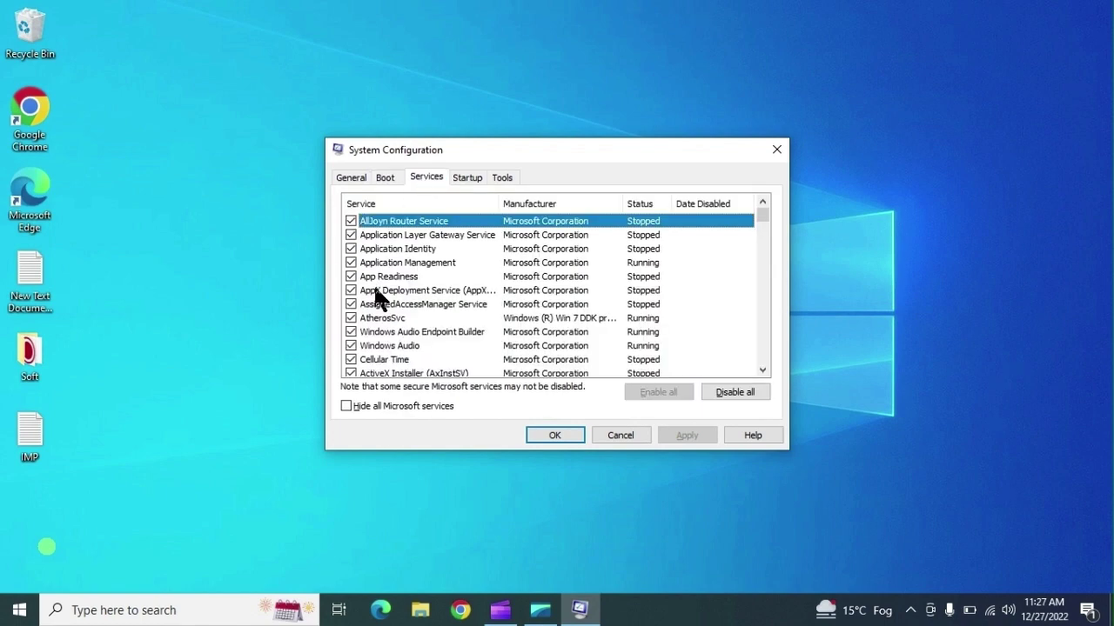
{"action": "scroll", "coordinate": [380, 295], "scroll_direction": "down", "scroll_amount": 10}
{"action": "scroll", "coordinate": [383, 296], "scroll_direction": "up", "scroll_amount": 5}
{"action": "scroll", "coordinate": [381, 292], "scroll_direction": "up", "scroll_amount": 2}
{"action": "scroll", "coordinate": [381, 292], "scroll_direction": "down", "scroll_amount": 7}
View the Startup page, scroll through the Tools list, then close with OK
{"action": "left_click", "coordinate": [464, 177]}
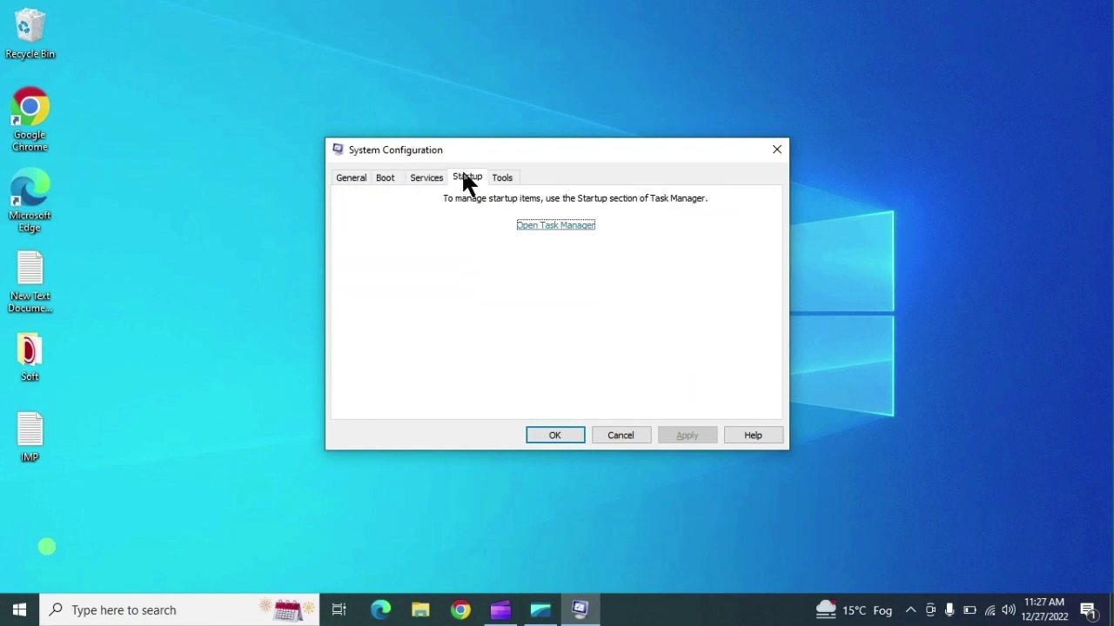
{"action": "left_click", "coordinate": [508, 177]}
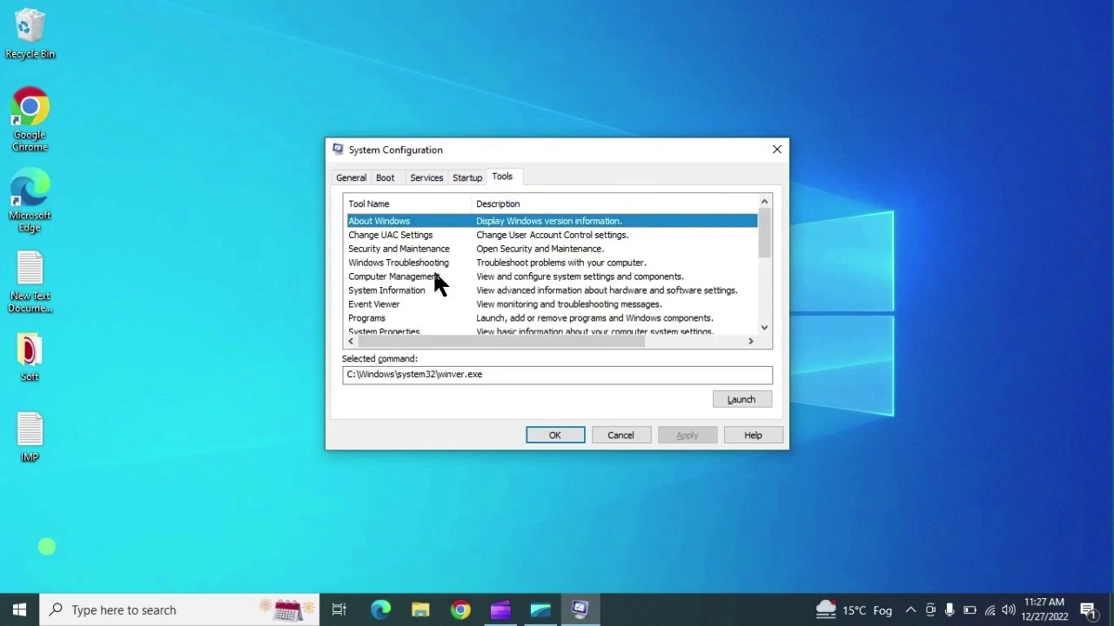
{"action": "scroll", "coordinate": [434, 273], "scroll_direction": "down", "scroll_amount": 1}
{"action": "scroll", "coordinate": [434, 273], "scroll_direction": "up", "scroll_amount": 1}
{"action": "scroll", "coordinate": [399, 303], "scroll_direction": "down", "scroll_amount": 4}
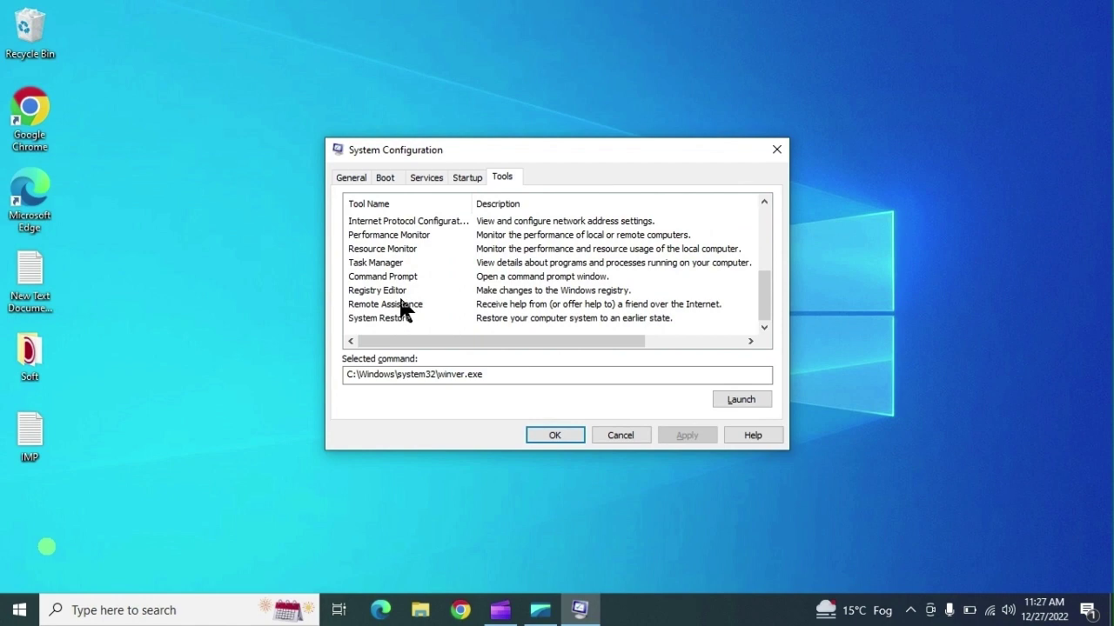
{"action": "scroll", "coordinate": [381, 279], "scroll_direction": "up", "scroll_amount": 4}
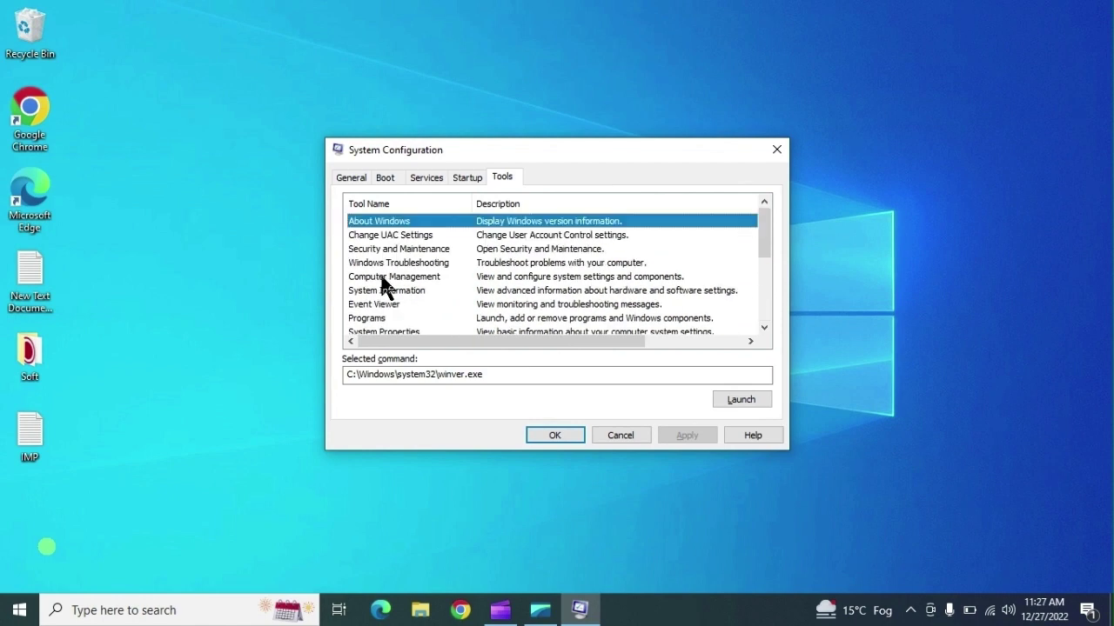
{"action": "left_click", "coordinate": [548, 435]}
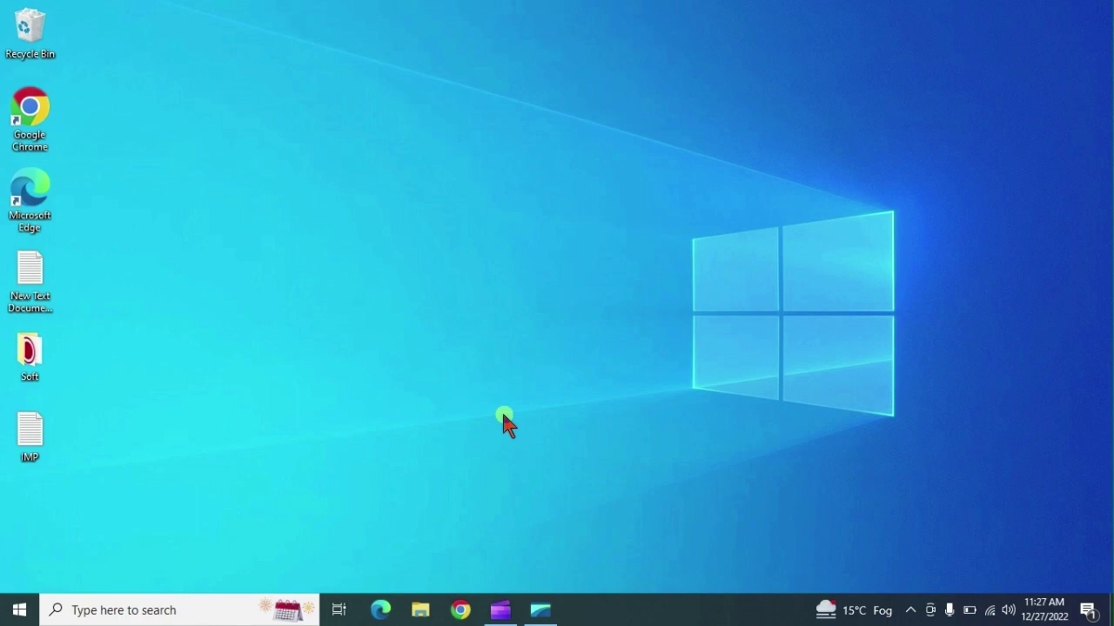
In an administrator Command Prompt, run getmac -v to list each adapter's MAC address
{"action": "left_click", "coordinate": [9, 614]}
{"action": "type", "text": "cmd"}
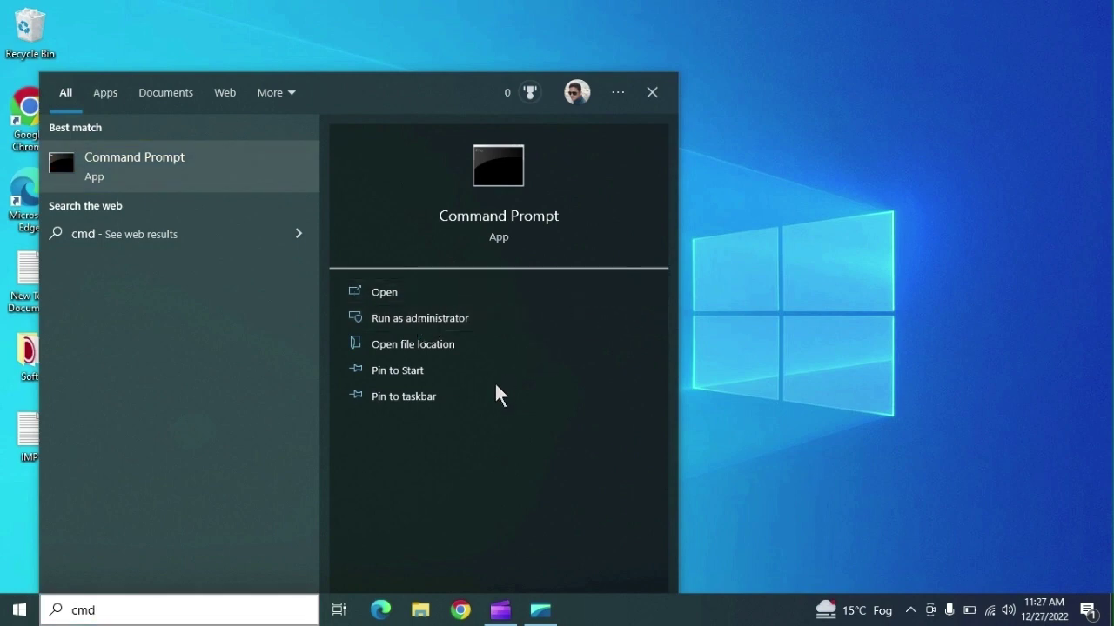
{"action": "left_click", "coordinate": [702, 309]}
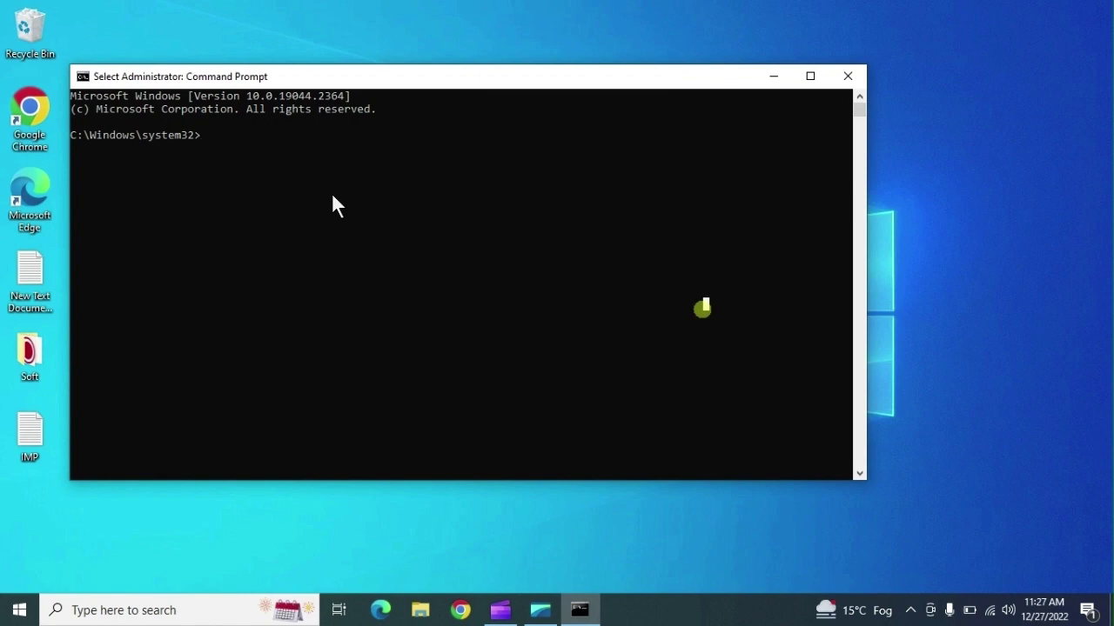
{"action": "type", "text": "get"}
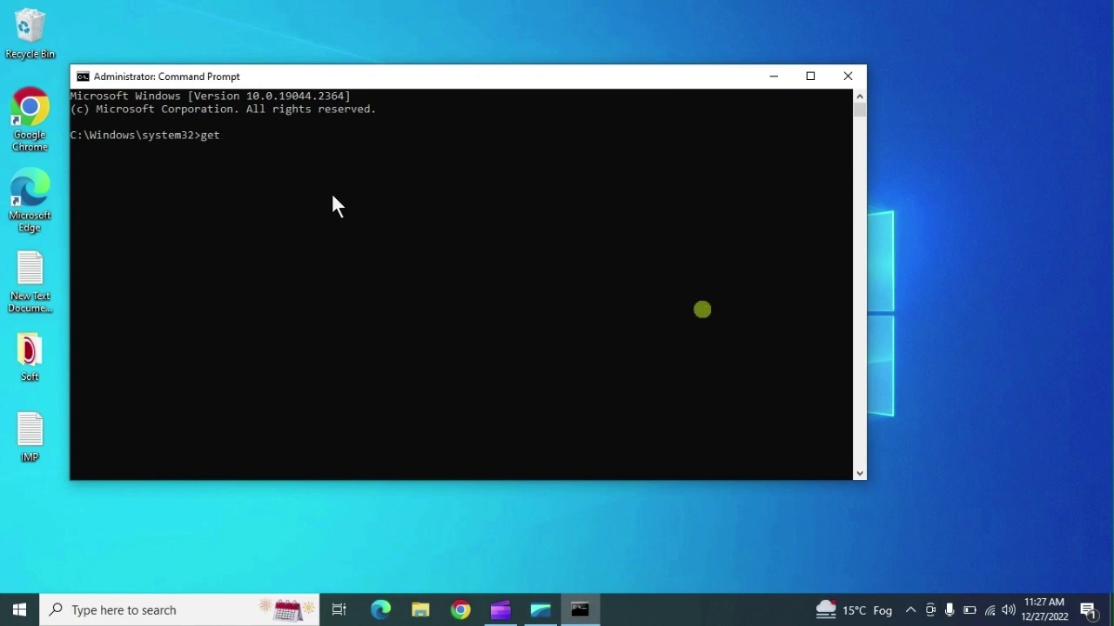
{"action": "type", "text": "mac -v"}
{"action": "key", "text": "Return"}
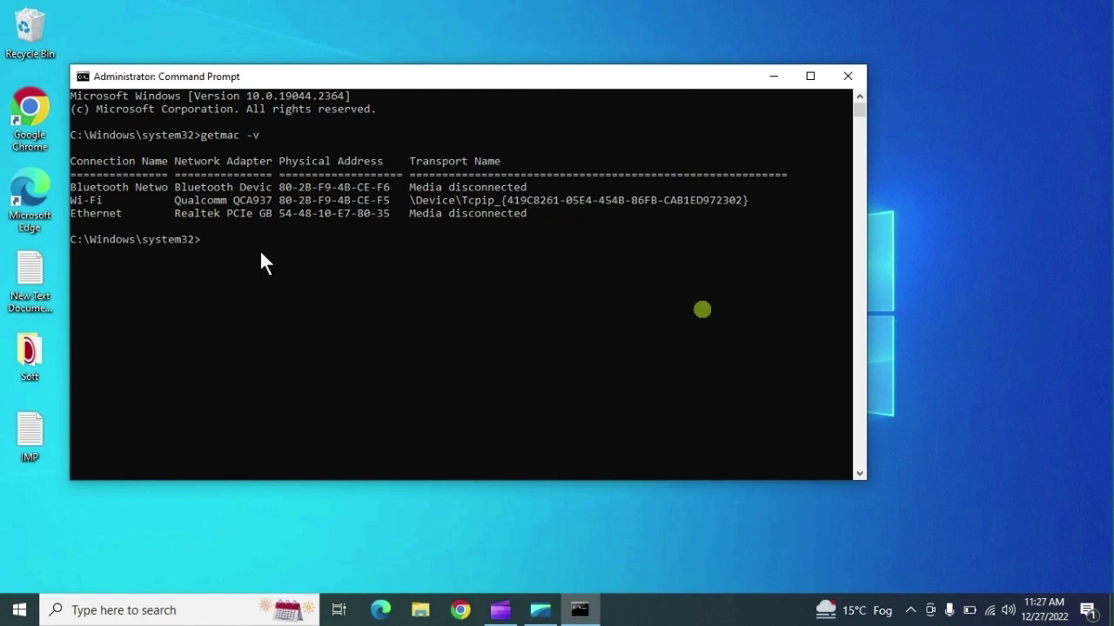
{"action": "key", "text": "Up"}
Enter the remote address \\192.168.3.237 in the Run box and select it
{"action": "right_click", "coordinate": [19, 610]}
{"action": "left_click", "coordinate": [43, 540]}
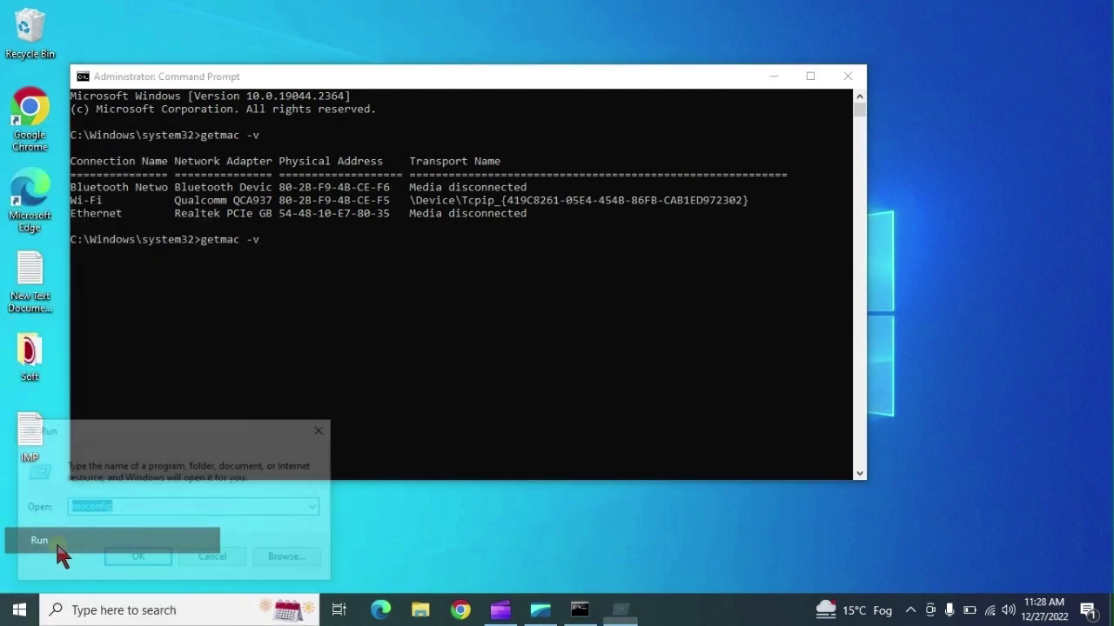
{"action": "type", "text": "\\\\192.168.3.237"}
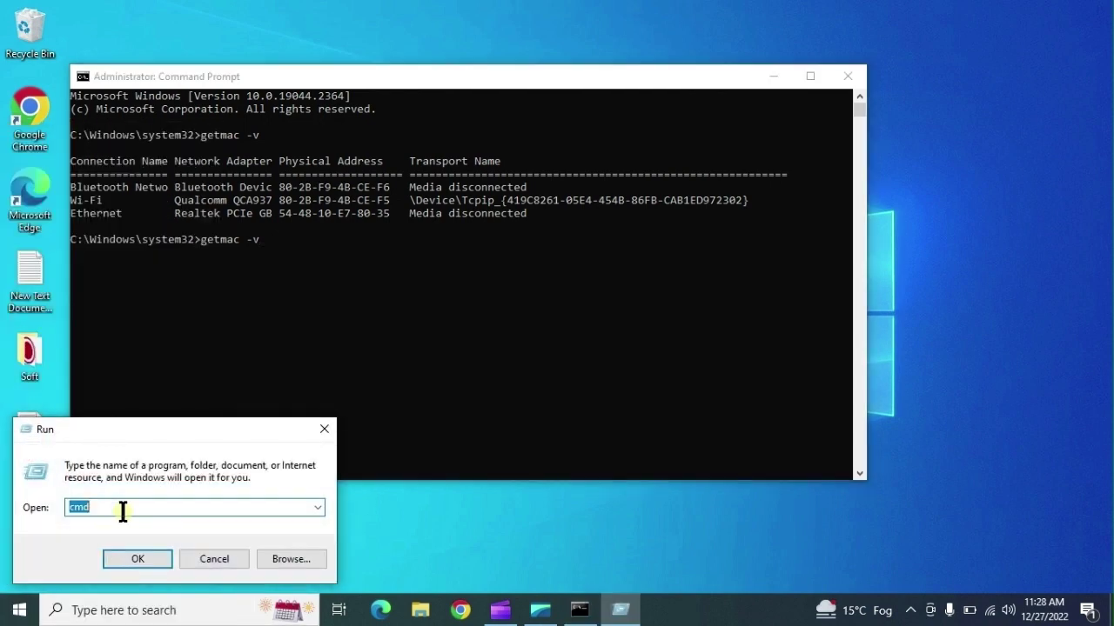
{"action": "left_click", "coordinate": [139, 513]}
{"action": "left_click_drag", "start_coordinate": [134, 514], "coordinate": [79, 507]}
{"action": "double_click", "coordinate": [93, 505]}
Edit the Command Prompt command into getmac /s \192.168.3.237\
{"action": "left_click", "coordinate": [299, 302]}
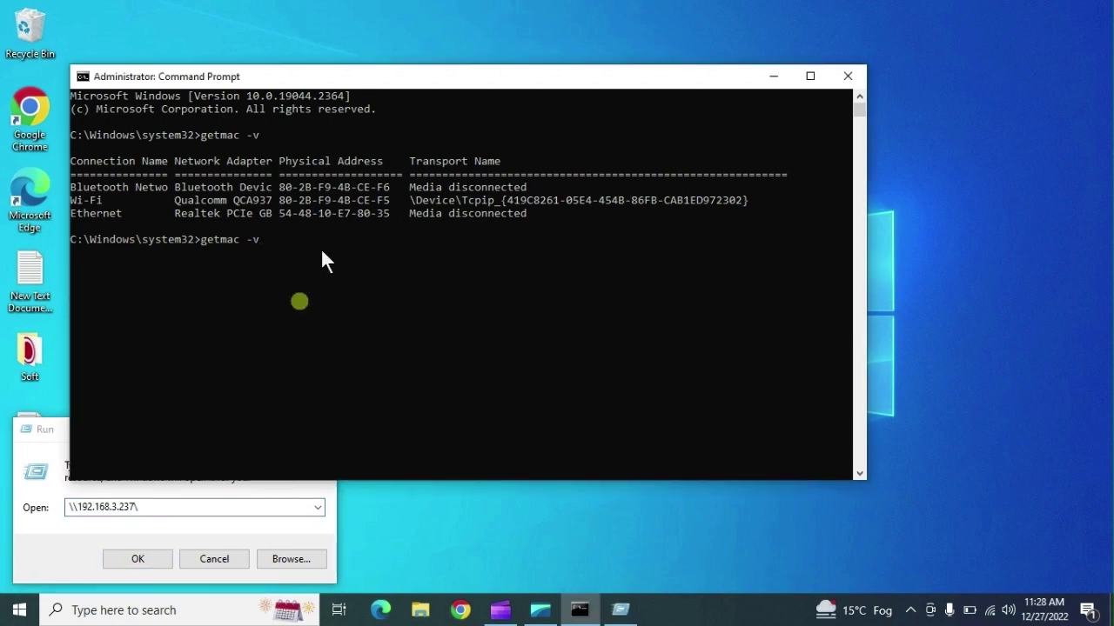
{"action": "key", "text": "BackSpace"}
{"action": "key", "text": "BackSpace"}
{"action": "type", "text": "/s \\192.168.3.237\\"}
{"action": "key", "text": "BackSpace"}
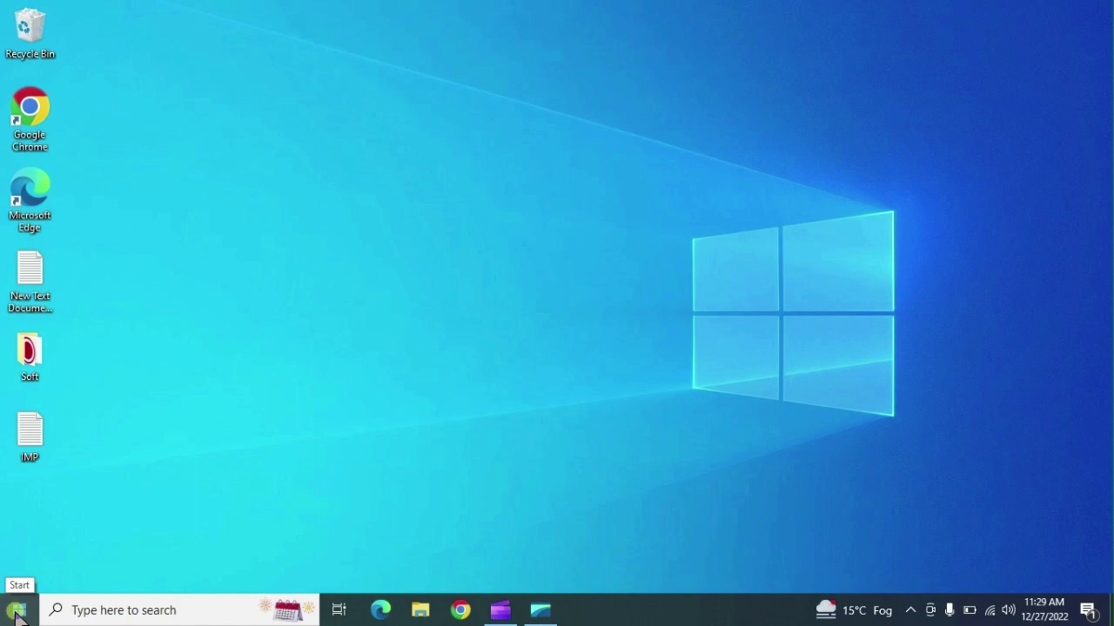
{"action": "right_click", "coordinate": [18, 616]}
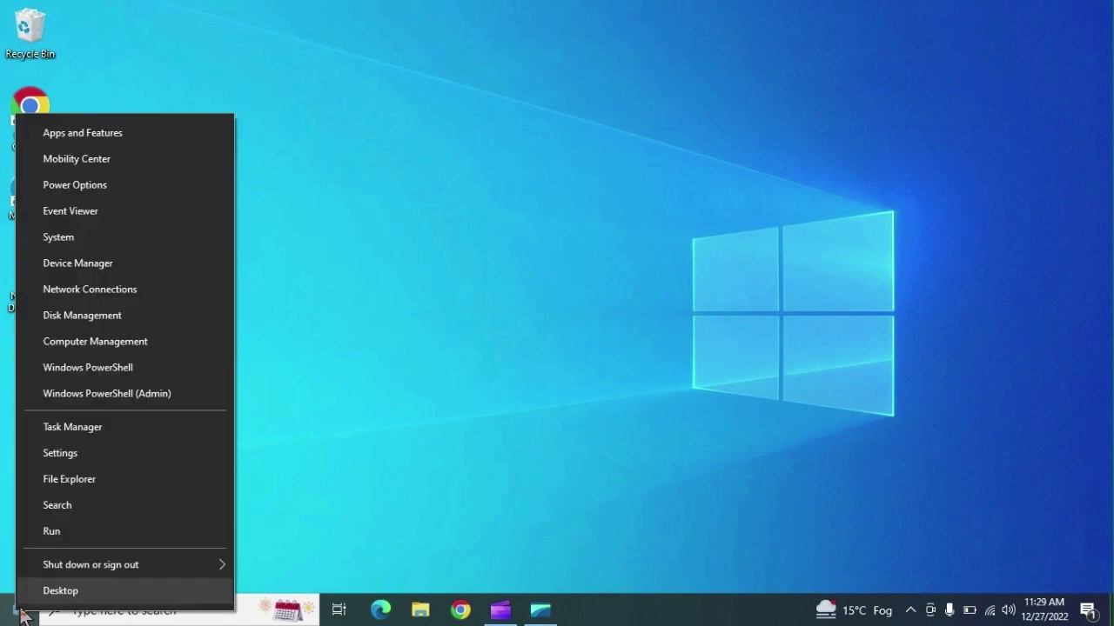
{"action": "left_click", "coordinate": [53, 532]}
{"action": "type", "text": "ms"}
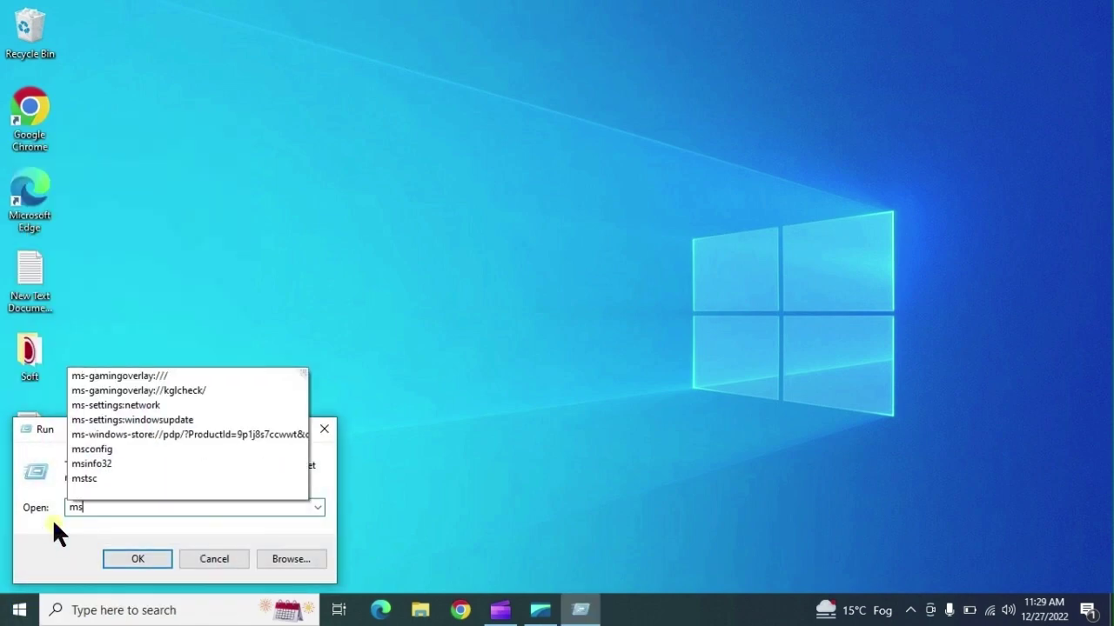
{"action": "type", "text": "tsc"}
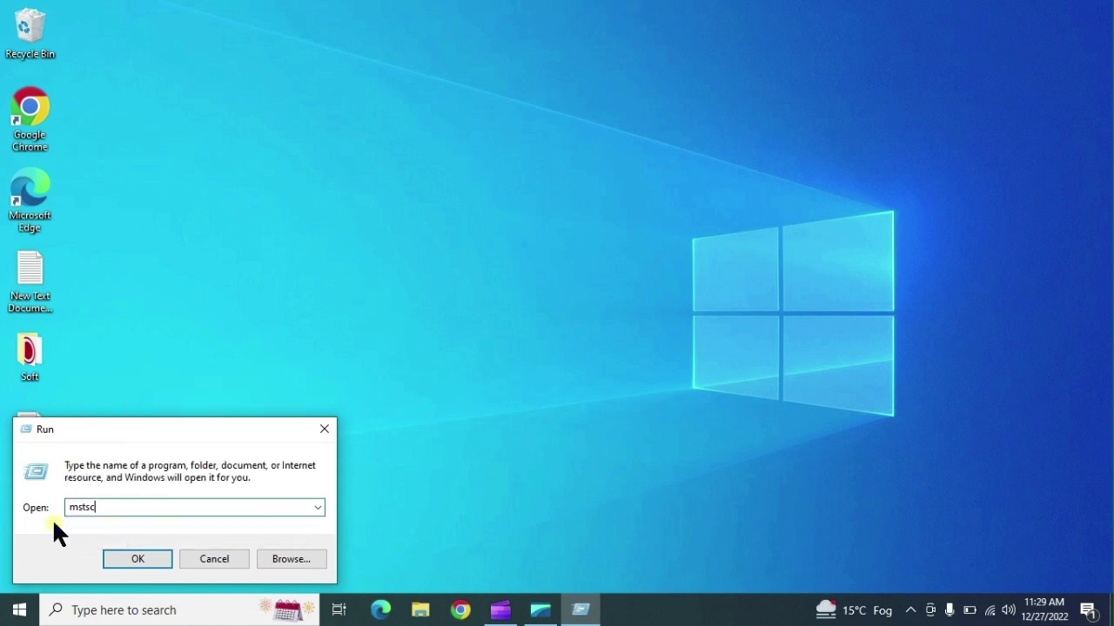
{"action": "key", "text": "Return"}
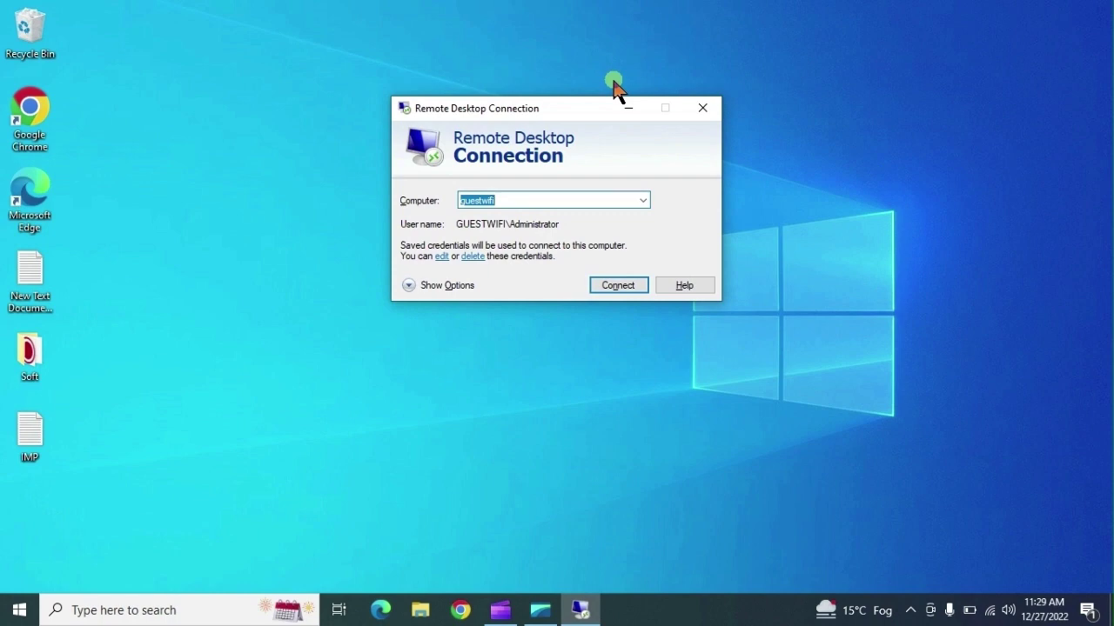
{"action": "key", "text": "BackSpace"}
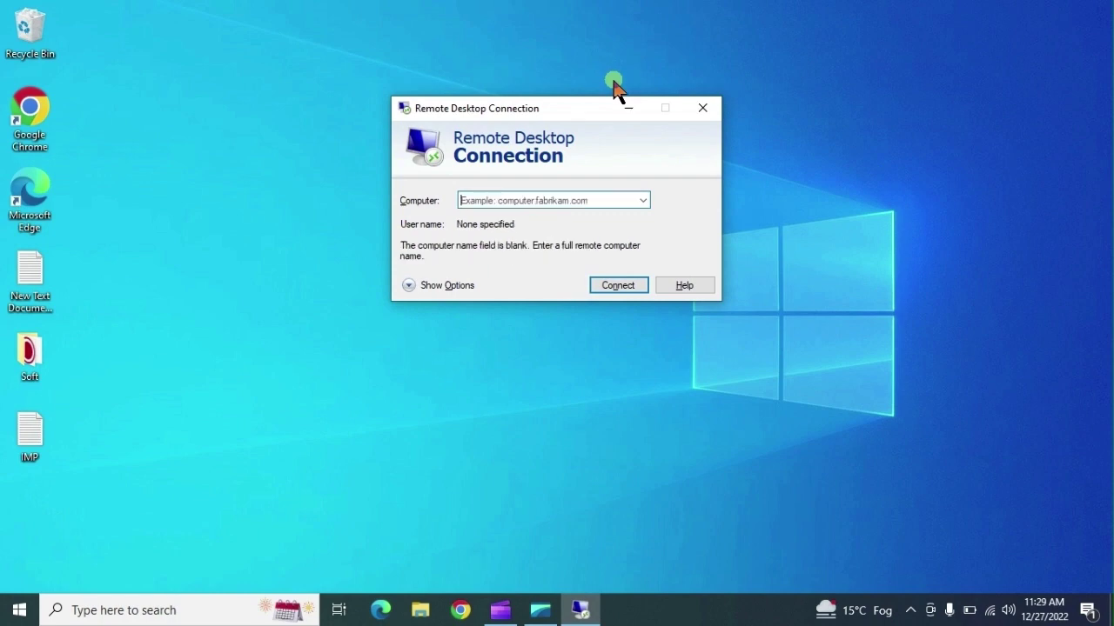
{"action": "left_click", "coordinate": [546, 202]}
{"action": "type", "text": "172.1"}
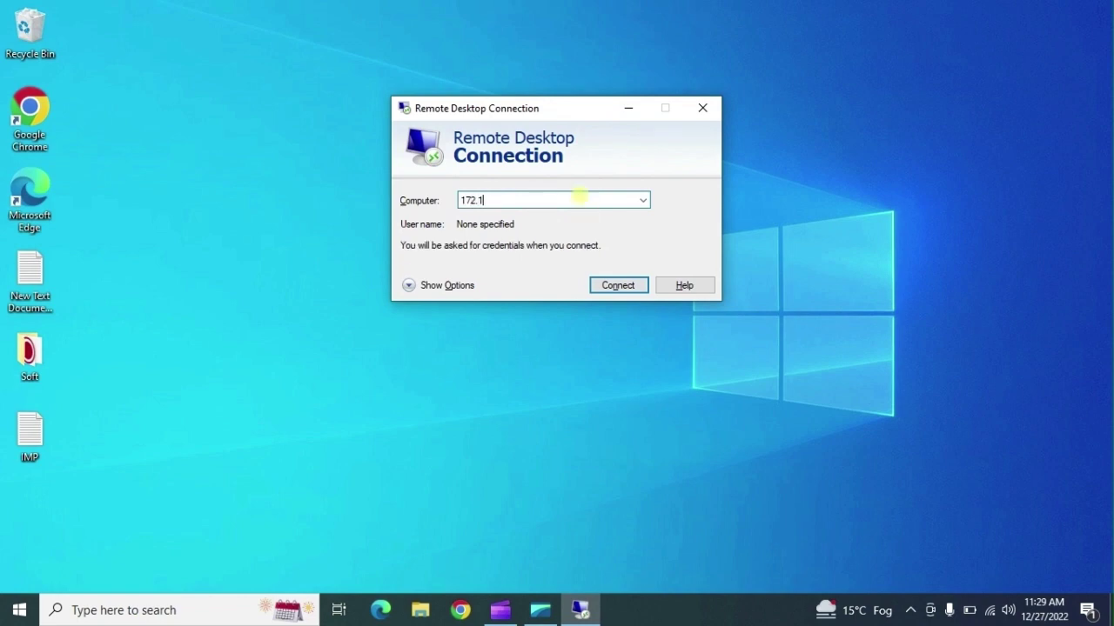
{"action": "type", "text": "6jkhk"}
{"action": "key", "text": "BackSpace"}
{"action": "key", "text": "BackSpace"}
{"action": "key", "text": "BackSpace"}
{"action": "key", "text": "BackSpace"}
{"action": "key", "text": "BackSpace"}
{"action": "key", "text": "BackSpace"}
{"action": "key", "text": "BackSpace"}
{"action": "key", "text": "BackSpace"}
{"action": "key", "text": "BackSpace"}
{"action": "key", "text": "BackSpace"}
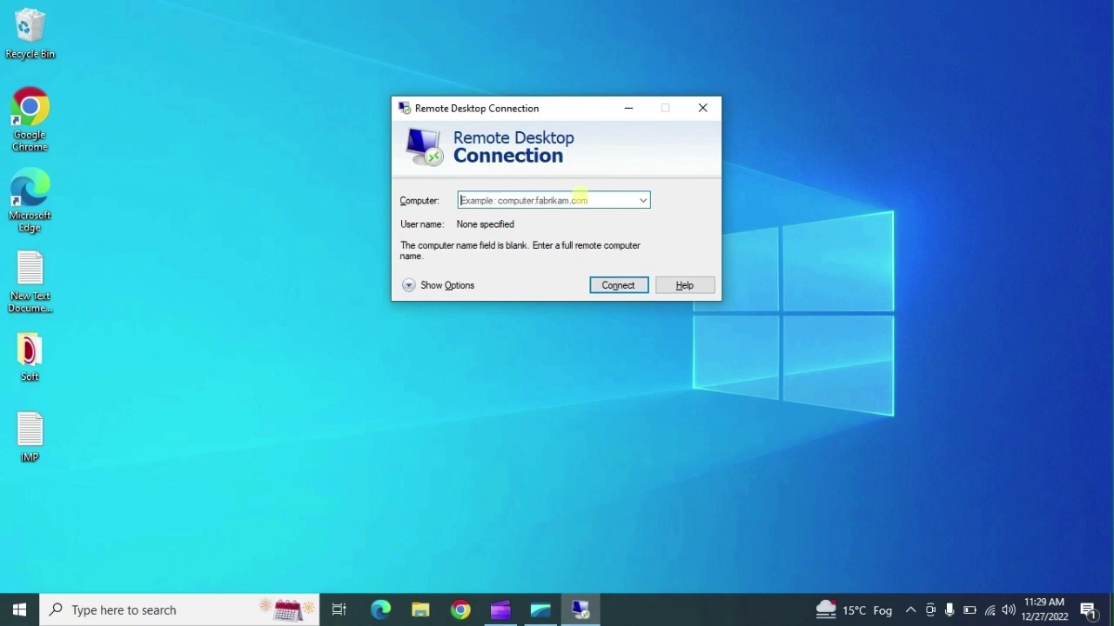
{"action": "left_click", "coordinate": [701, 111]}
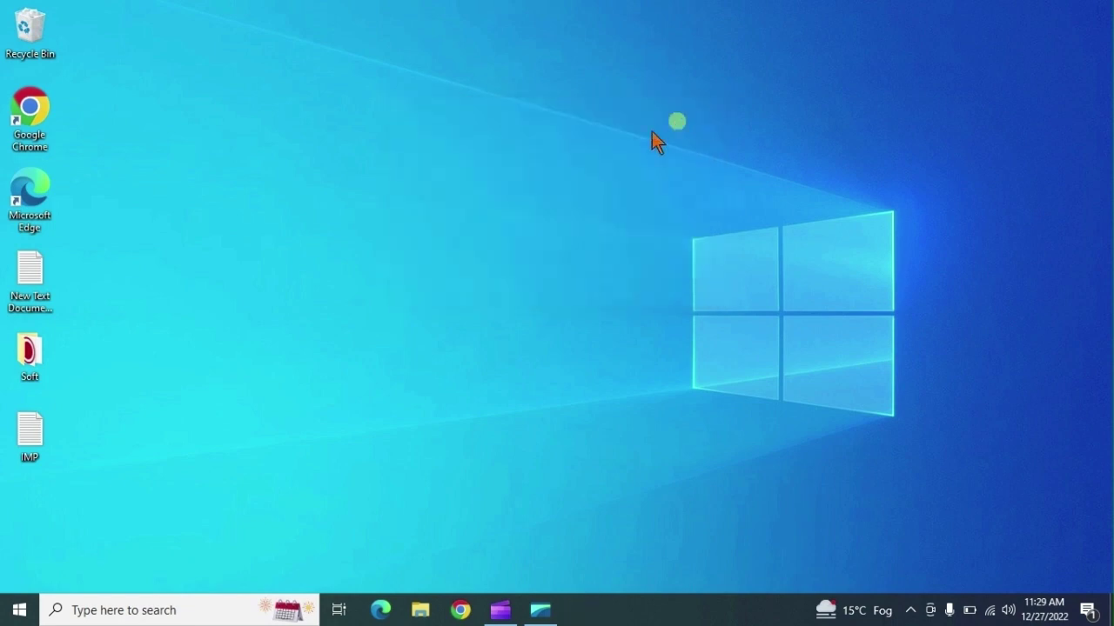
Launch Programs and Features by running appwiz.cpl from the Win+X Run box
{"action": "right_click", "coordinate": [10, 609]}
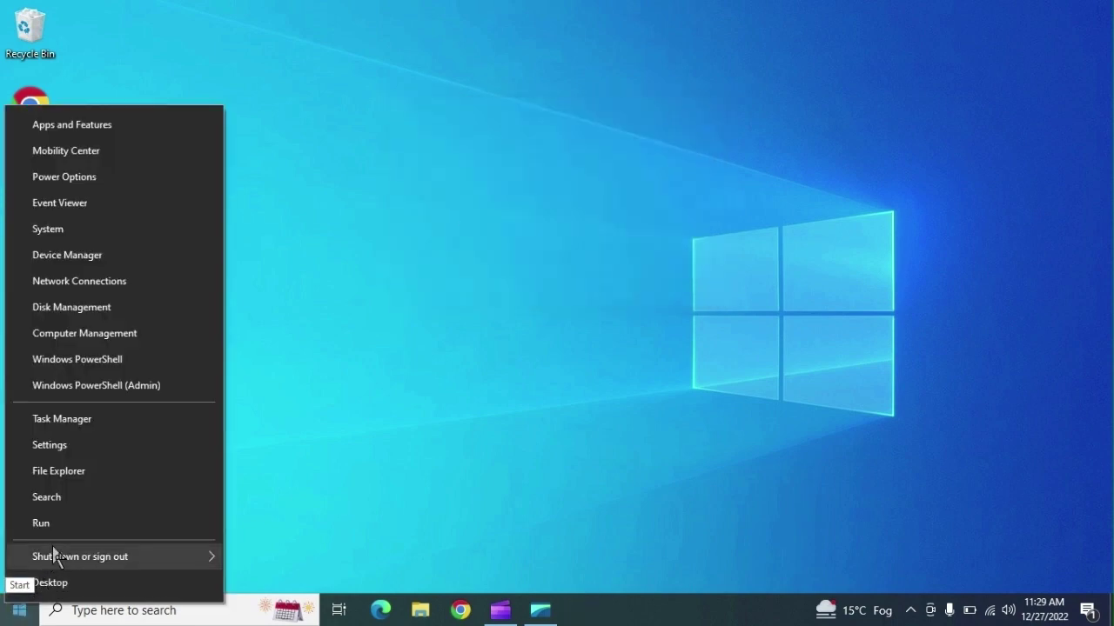
{"action": "left_click", "coordinate": [46, 524]}
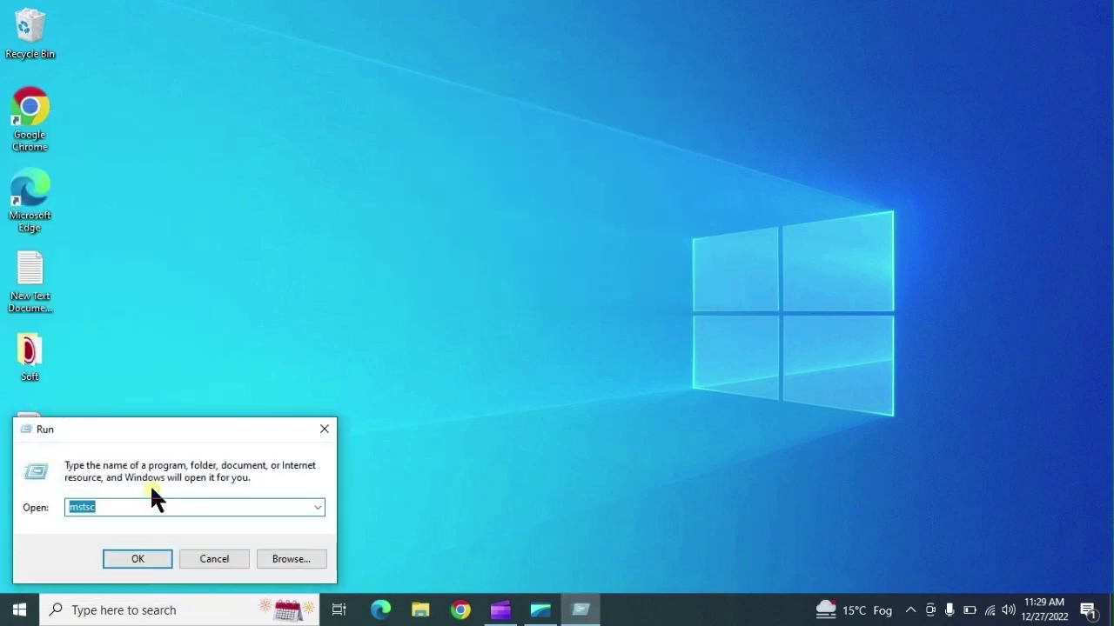
{"action": "type", "text": "app"}
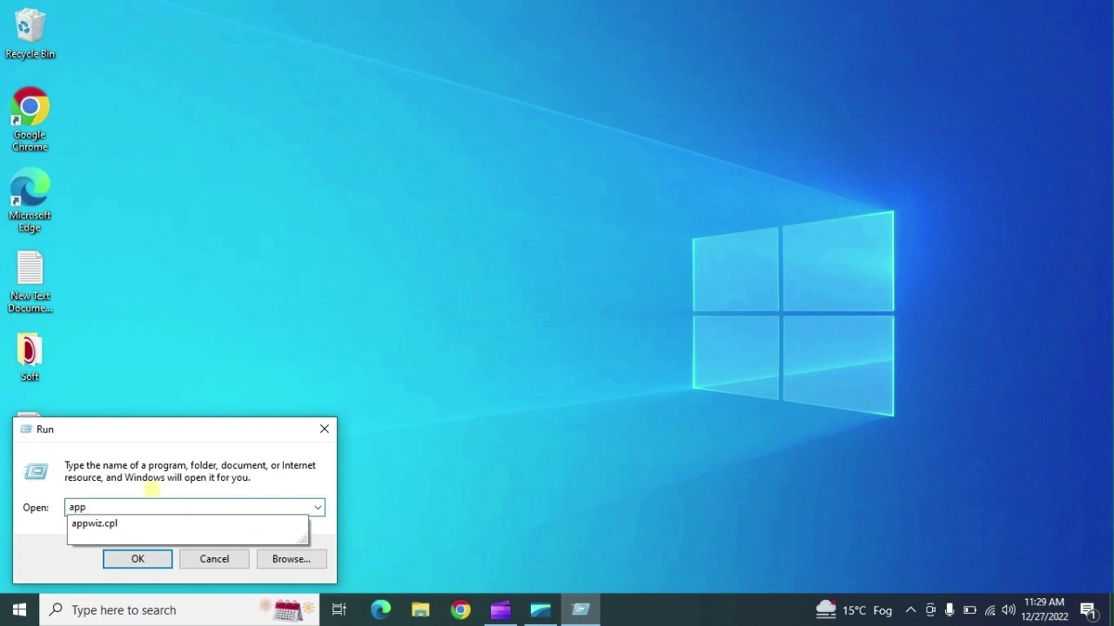
{"action": "type", "text": "wiz.cpl"}
{"action": "key", "text": "Return"}
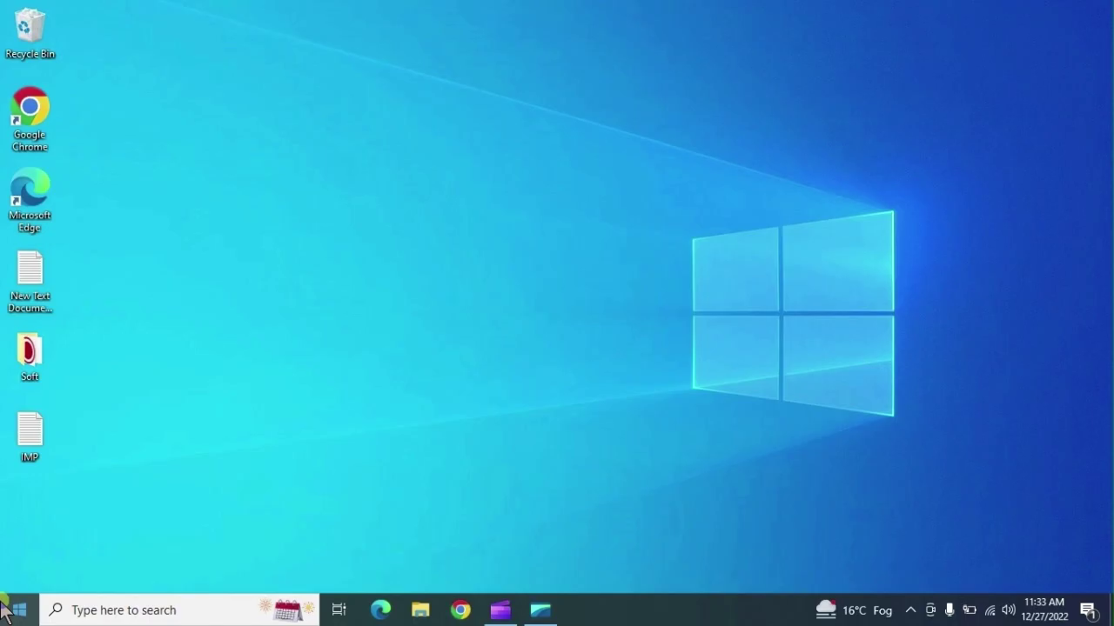
Run ncpa.cpl to view the Bluetooth, Ethernet and Wi-Fi adapters, then close Network Connections
{"action": "right_click", "coordinate": [5, 605]}
{"action": "left_click", "coordinate": [55, 520]}
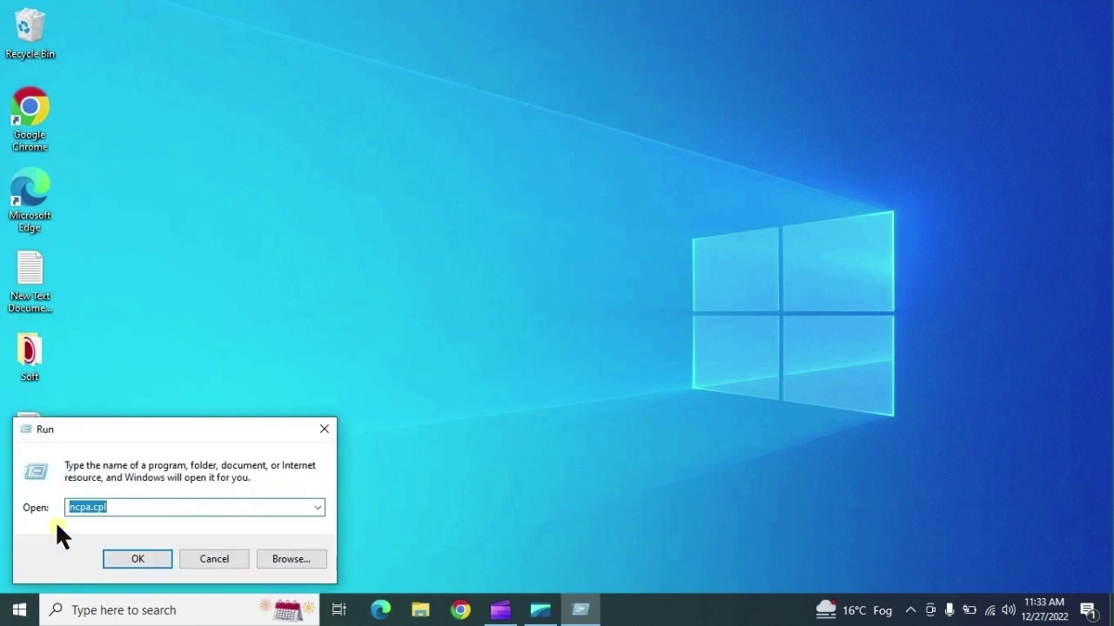
{"action": "type", "text": "ncpa."}
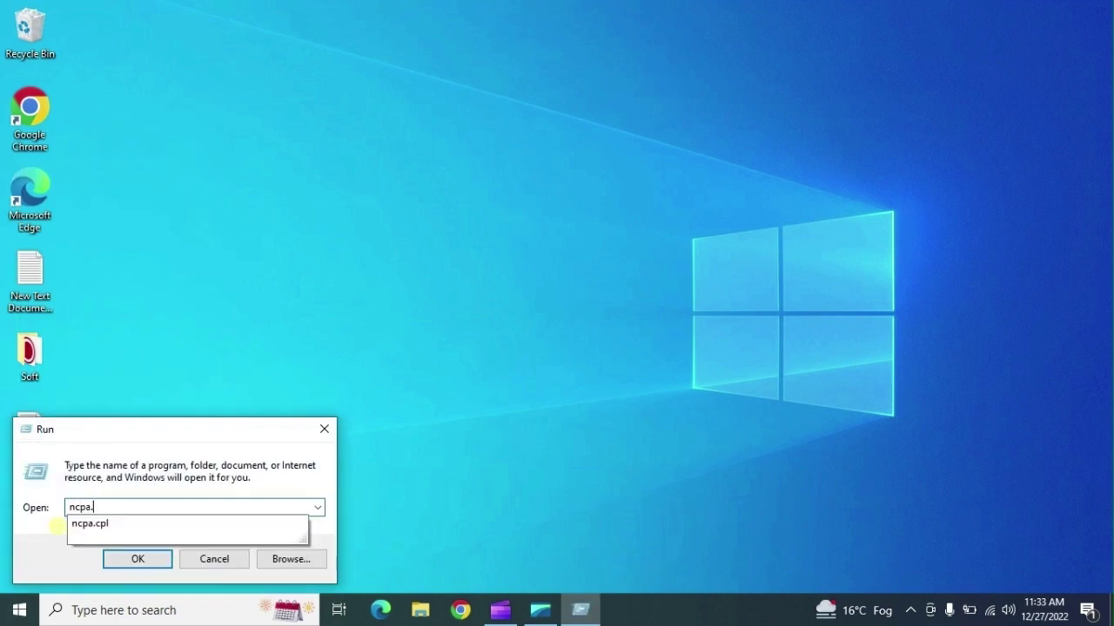
{"action": "type", "text": "cpl"}
{"action": "key", "text": "Return"}
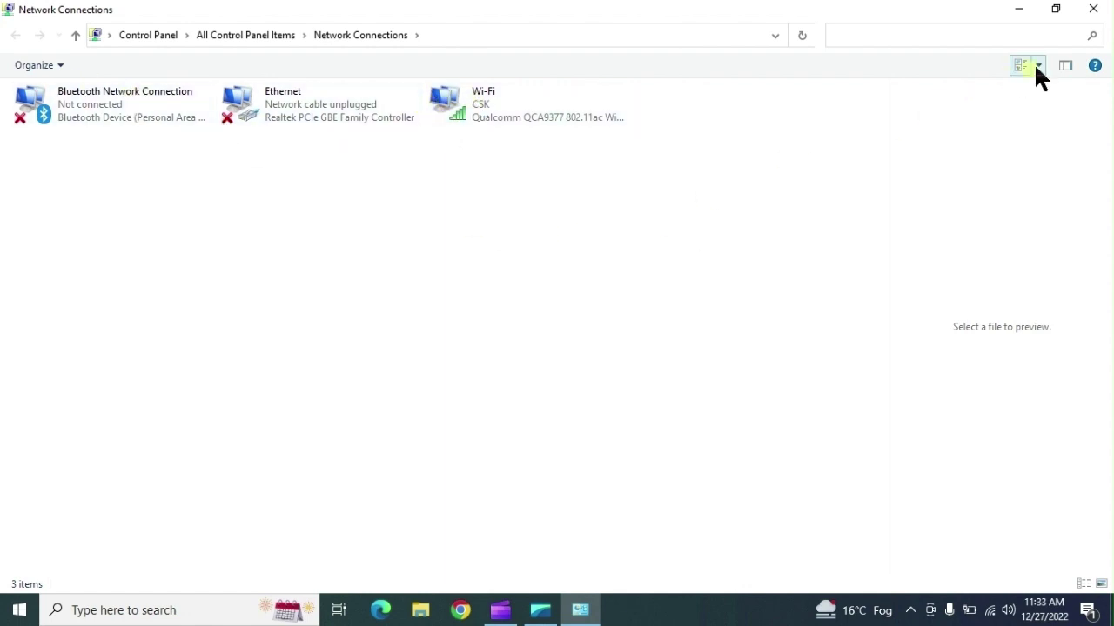
{"action": "left_click", "coordinate": [1093, 8]}
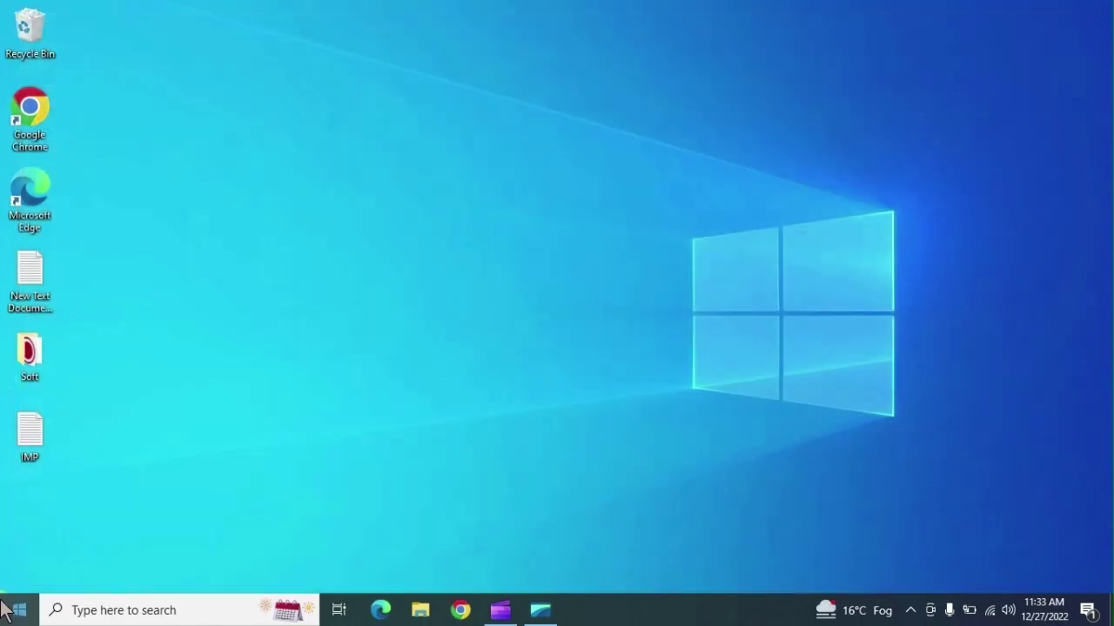
Open Internet Properties by running inetcpl.cpl from the Run box
{"action": "right_click", "coordinate": [4, 609]}
{"action": "left_click", "coordinate": [50, 519]}
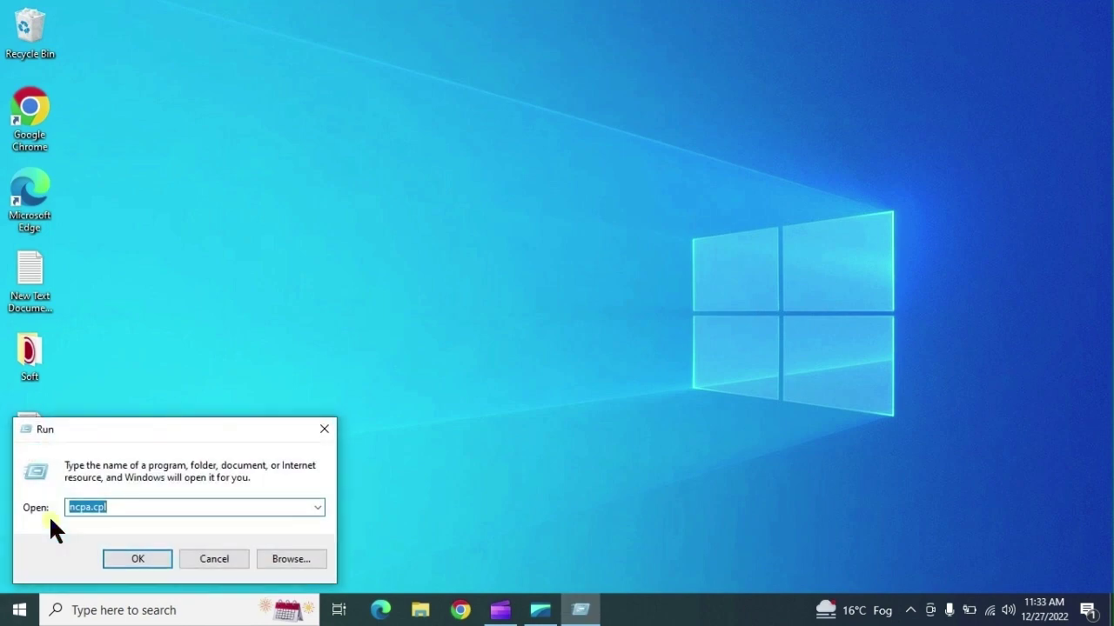
{"action": "type", "text": "inetcpl.cpl"}
{"action": "key", "text": "Return"}
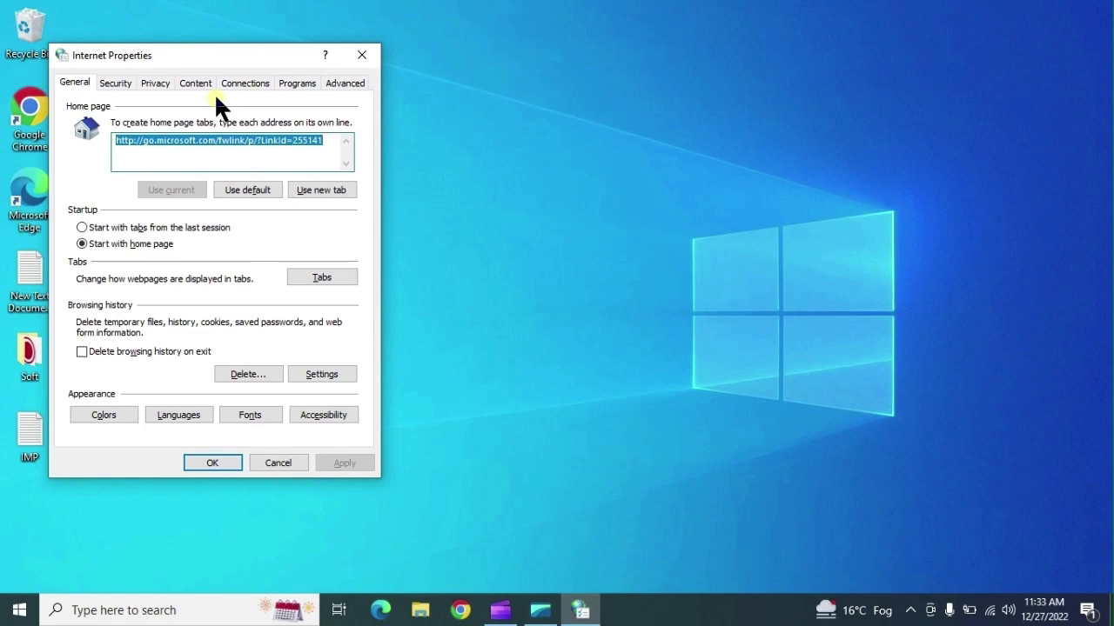
Review the Security, Privacy, Content, Connections, Programs and Advanced tabs of Internet Properties
{"action": "left_click", "coordinate": [114, 84]}
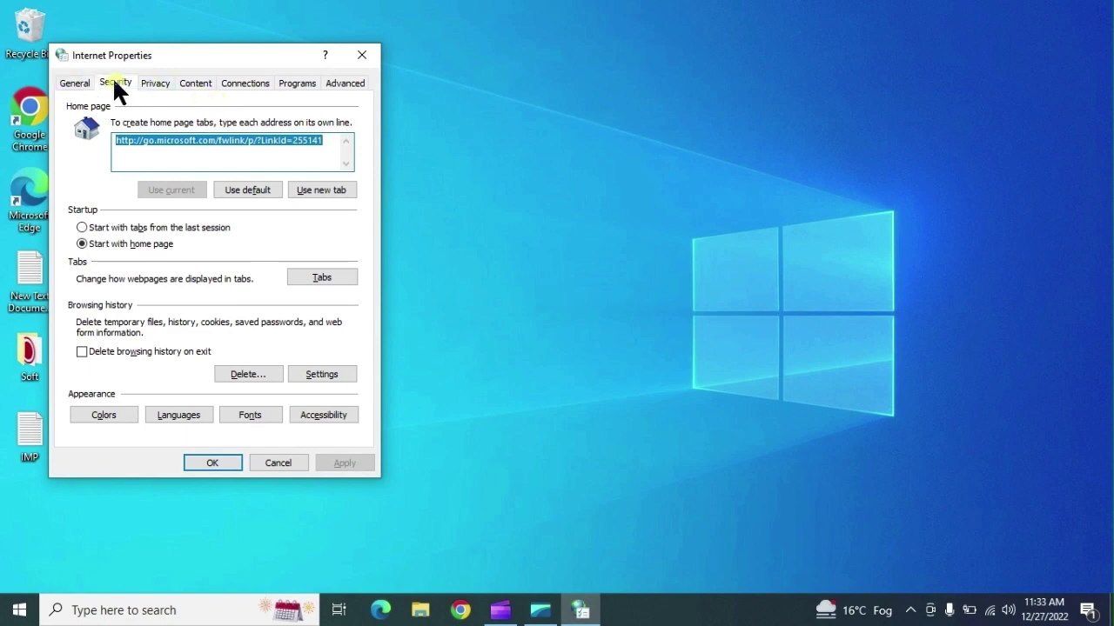
{"action": "left_click", "coordinate": [159, 84]}
{"action": "left_click", "coordinate": [202, 82]}
{"action": "left_click", "coordinate": [241, 84]}
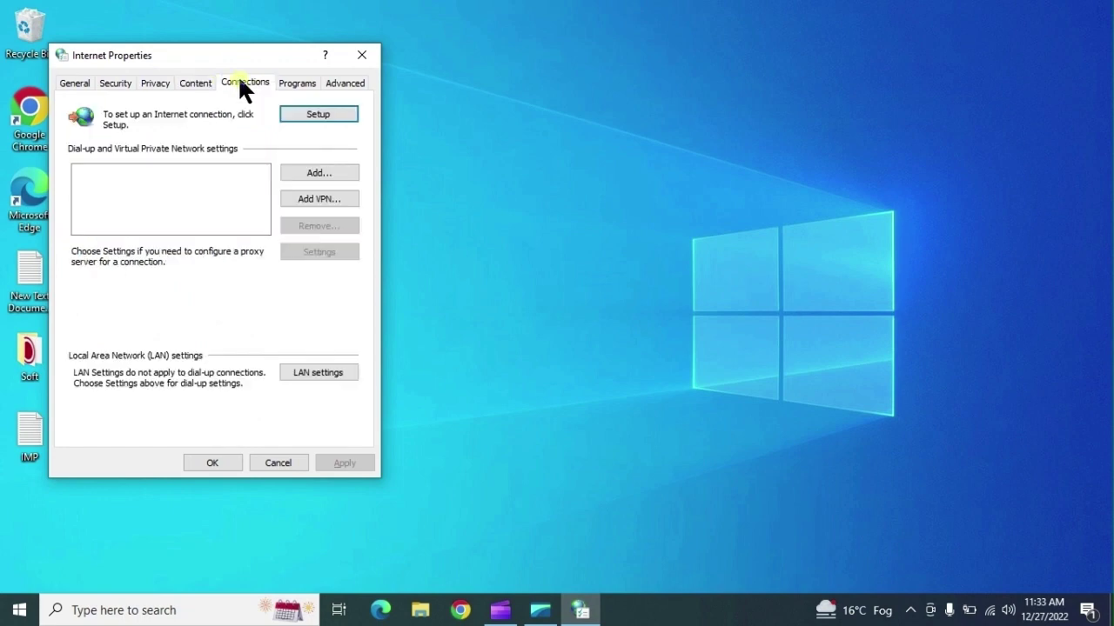
{"action": "left_click", "coordinate": [309, 81]}
{"action": "left_click", "coordinate": [343, 79]}
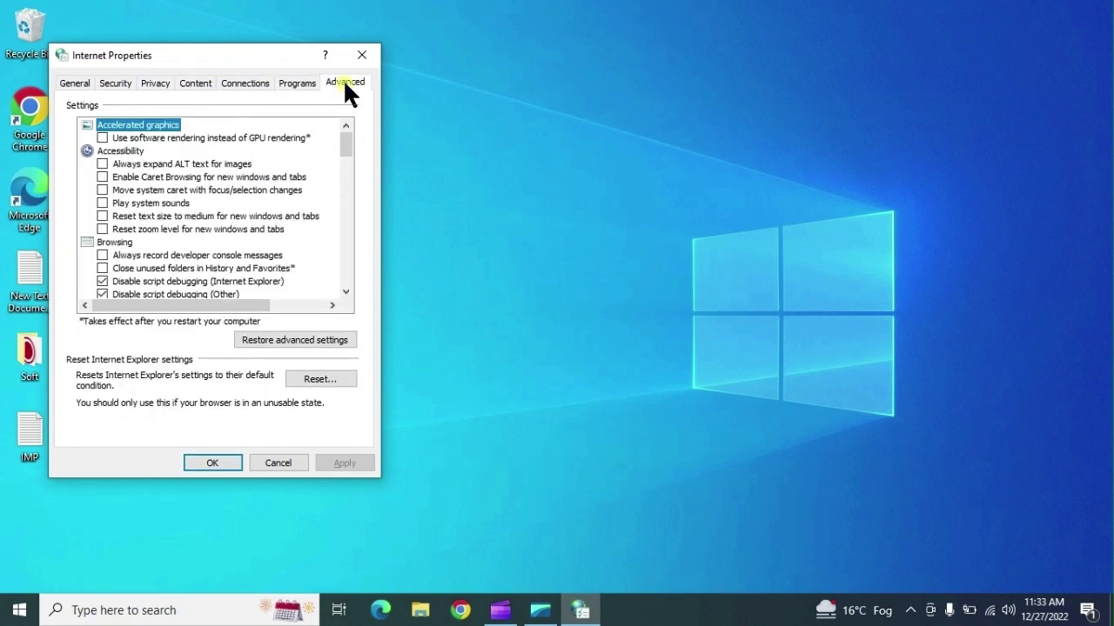
Check the Connections tab's LAN settings, cancel without changes, and close Internet Properties with OK
{"action": "left_click", "coordinate": [249, 87]}
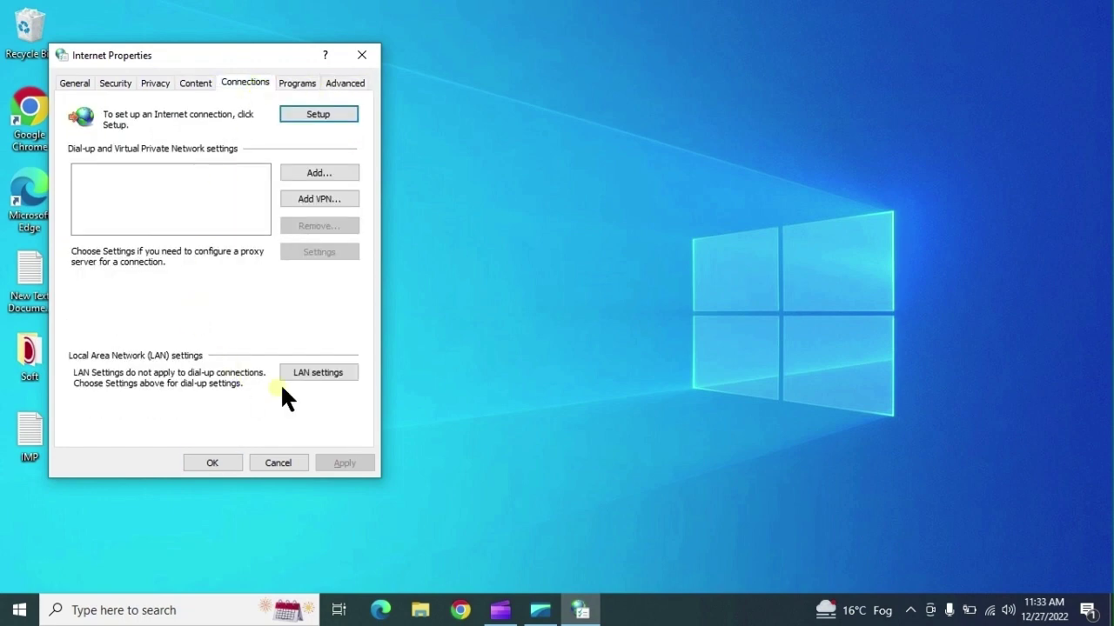
{"action": "left_click", "coordinate": [300, 371]}
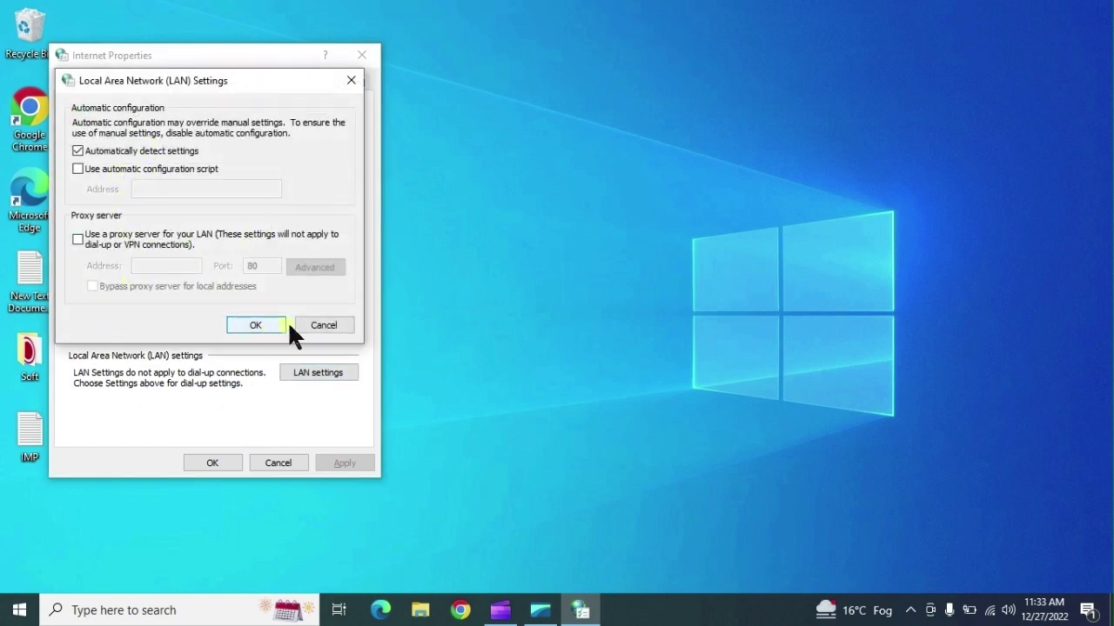
{"action": "left_click", "coordinate": [313, 324]}
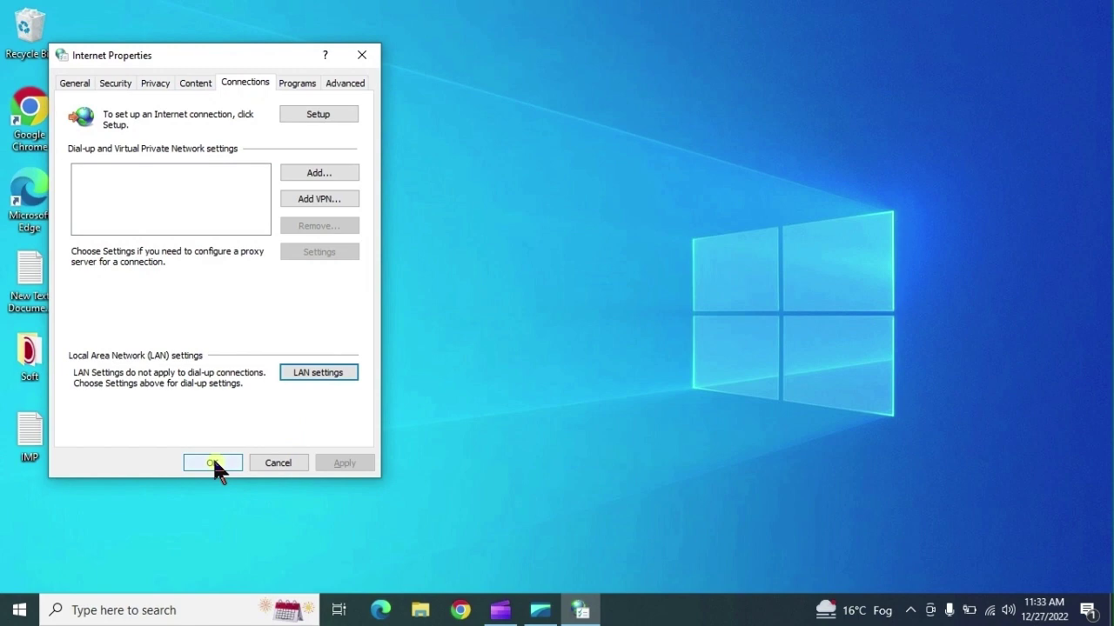
{"action": "left_click", "coordinate": [214, 463]}
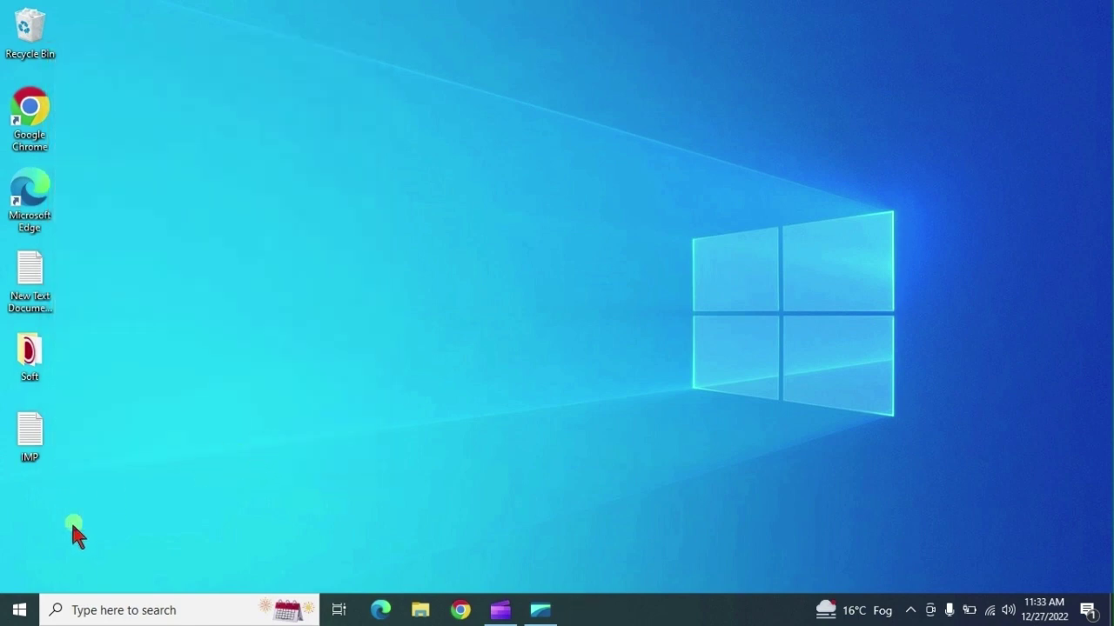
Launch services.msc from Run and maximize the Services window
{"action": "left_click", "coordinate": [19, 610]}
{"action": "right_click", "coordinate": [19, 610]}
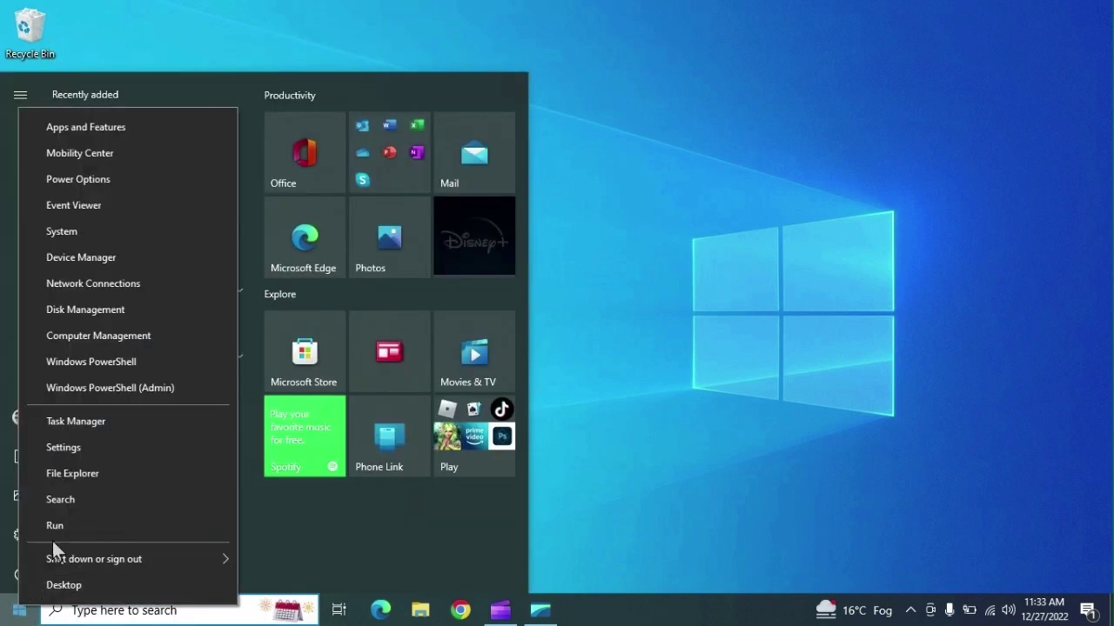
{"action": "left_click", "coordinate": [55, 525]}
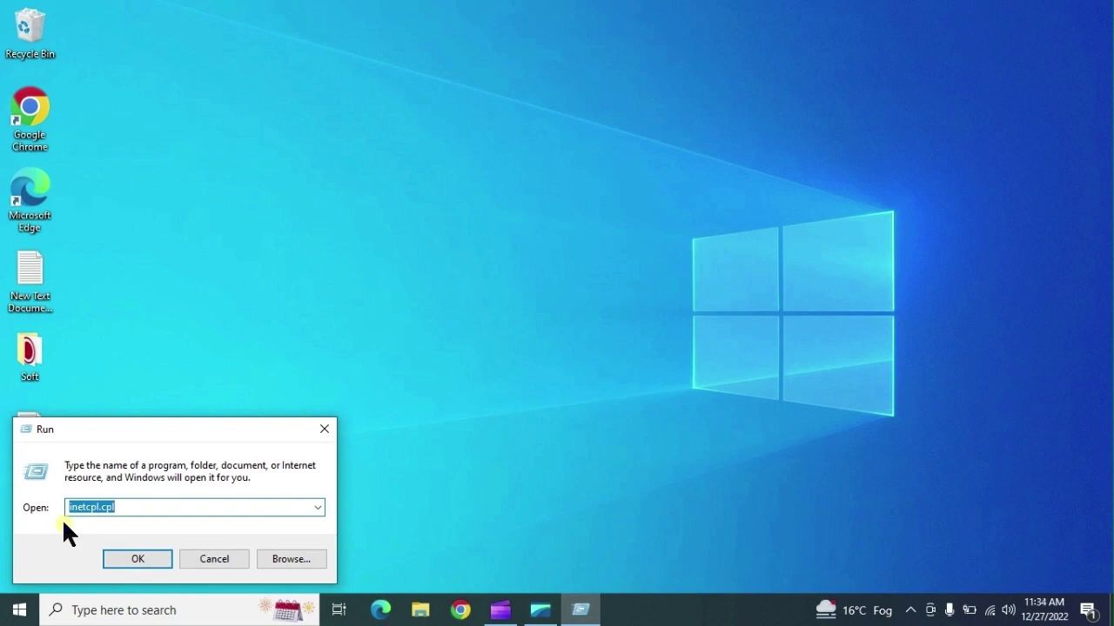
{"action": "type", "text": "services.msc"}
{"action": "key", "text": "Return"}
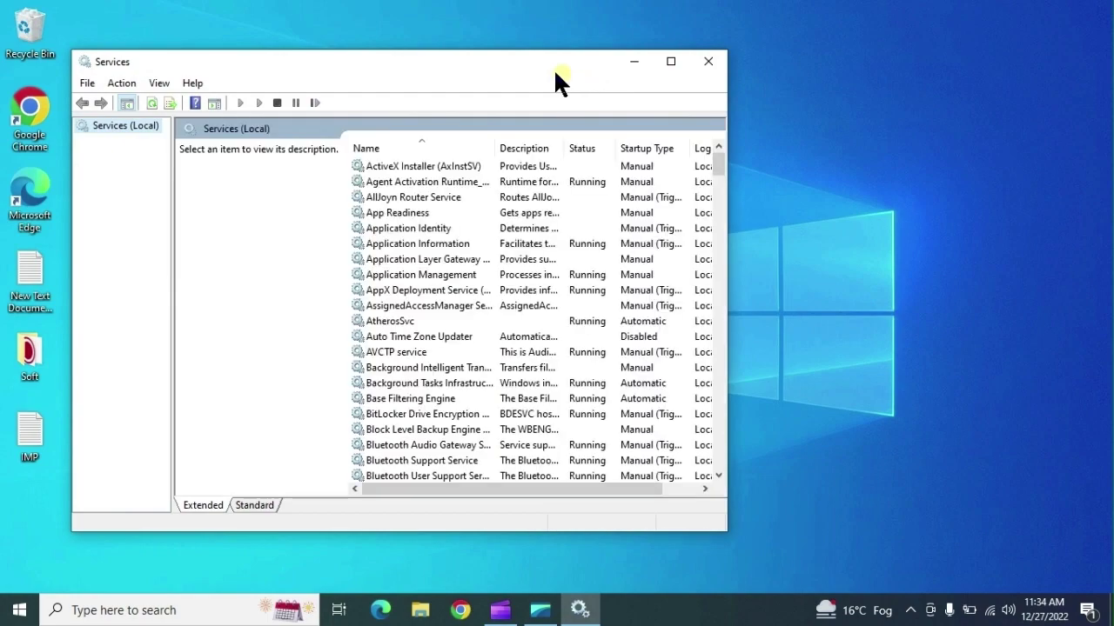
{"action": "left_click", "coordinate": [659, 64]}
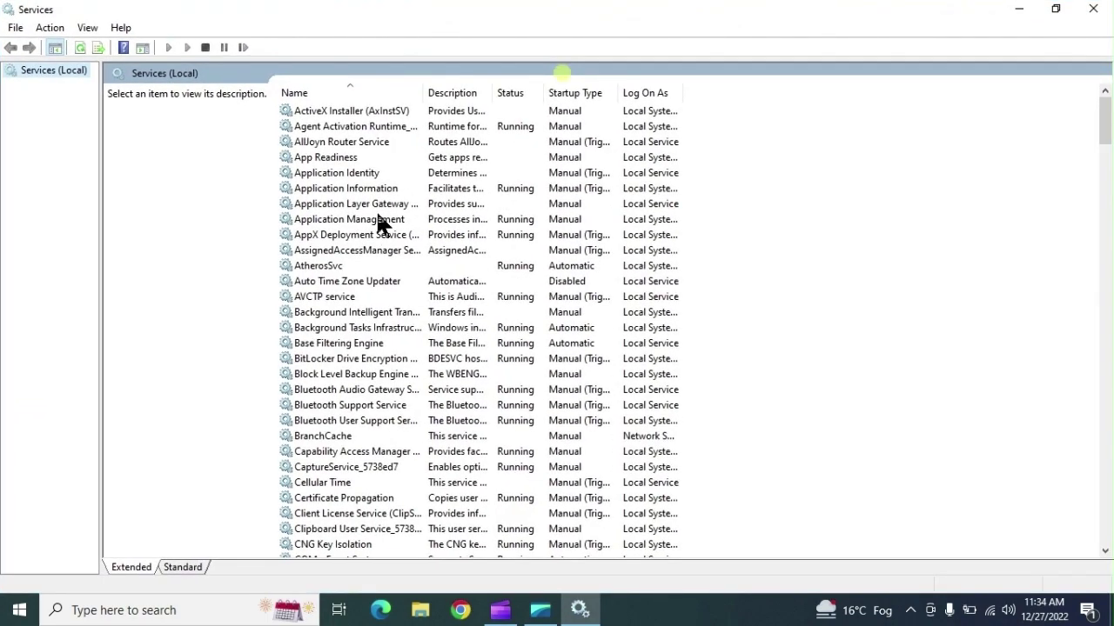
Read descriptions of AVCTP, Connected Devices Platform, Device Install and Diagnostic System Host services
{"action": "left_click", "coordinate": [300, 299]}
{"action": "scroll", "coordinate": [330, 318], "scroll_direction": "down", "scroll_amount": 6}
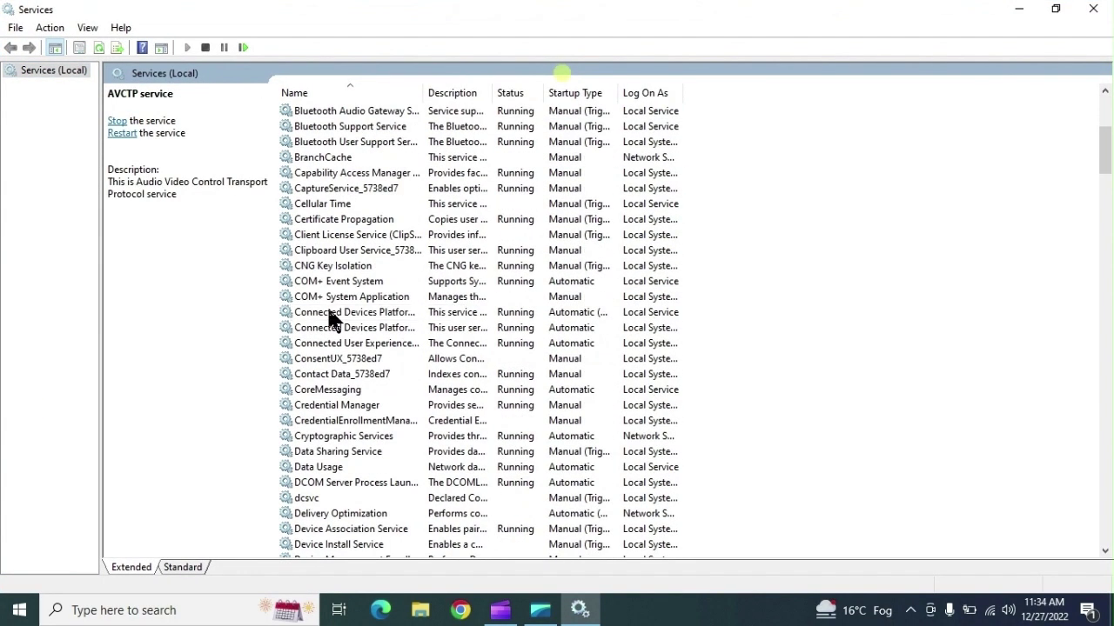
{"action": "left_click", "coordinate": [331, 315]}
{"action": "scroll", "coordinate": [331, 319], "scroll_direction": "down", "scroll_amount": 5}
{"action": "left_click", "coordinate": [329, 313]}
{"action": "scroll", "coordinate": [319, 357], "scroll_direction": "down", "scroll_amount": 3}
{"action": "left_click", "coordinate": [318, 358]}
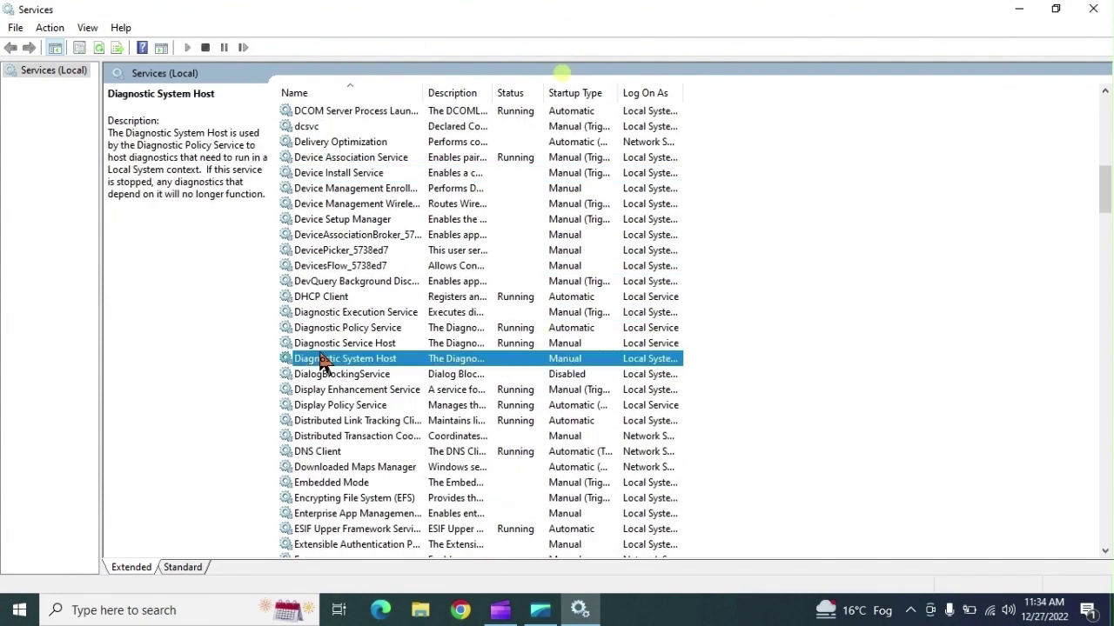
{"action": "scroll", "coordinate": [318, 356], "scroll_direction": "down", "scroll_amount": 5}
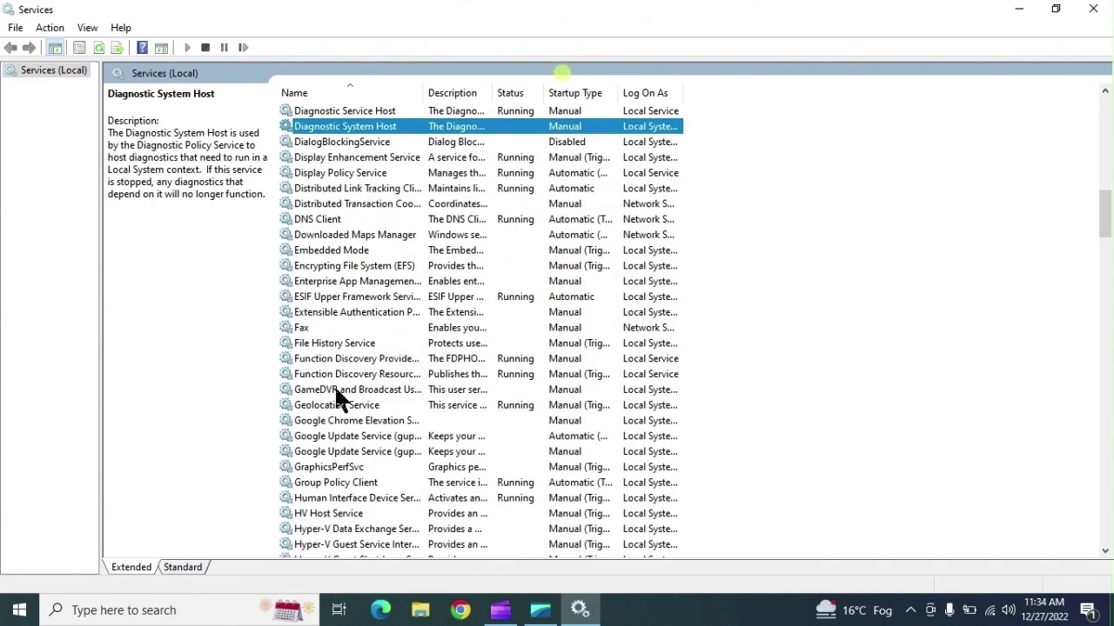
Read descriptions of Hyper-V Heartbeat, IPsec Policy Agent and Microsoft Edge Elevation services
{"action": "scroll", "coordinate": [338, 390], "scroll_direction": "down", "scroll_amount": 4}
{"action": "left_click", "coordinate": [338, 390]}
{"action": "scroll", "coordinate": [335, 391], "scroll_direction": "down", "scroll_amount": 6}
{"action": "left_click", "coordinate": [333, 390]}
{"action": "scroll", "coordinate": [339, 387], "scroll_direction": "down", "scroll_amount": 5}
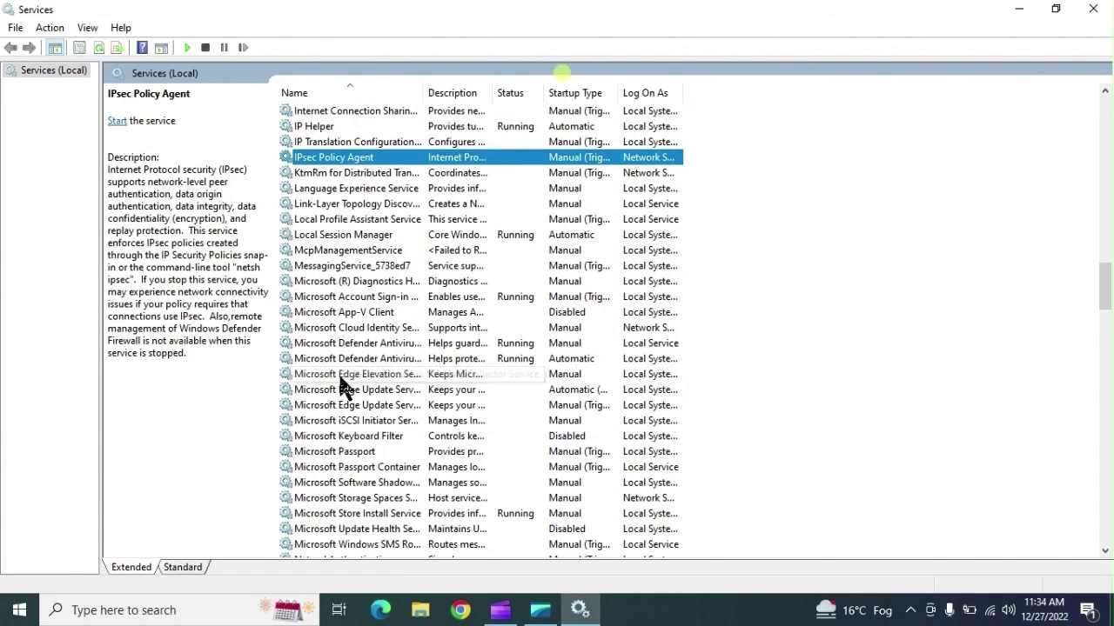
{"action": "left_click", "coordinate": [360, 378]}
{"action": "scroll", "coordinate": [360, 376], "scroll_direction": "down", "scroll_amount": 7}
{"action": "scroll", "coordinate": [362, 370], "scroll_direction": "up", "scroll_amount": 20}
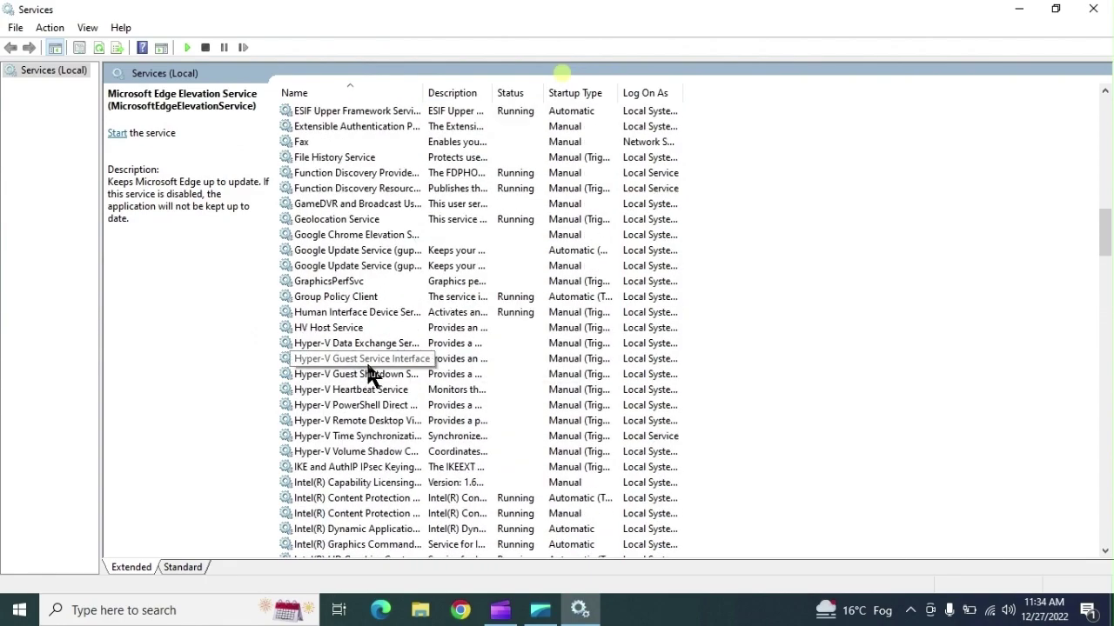
{"action": "scroll", "coordinate": [362, 374], "scroll_direction": "up", "scroll_amount": 8}
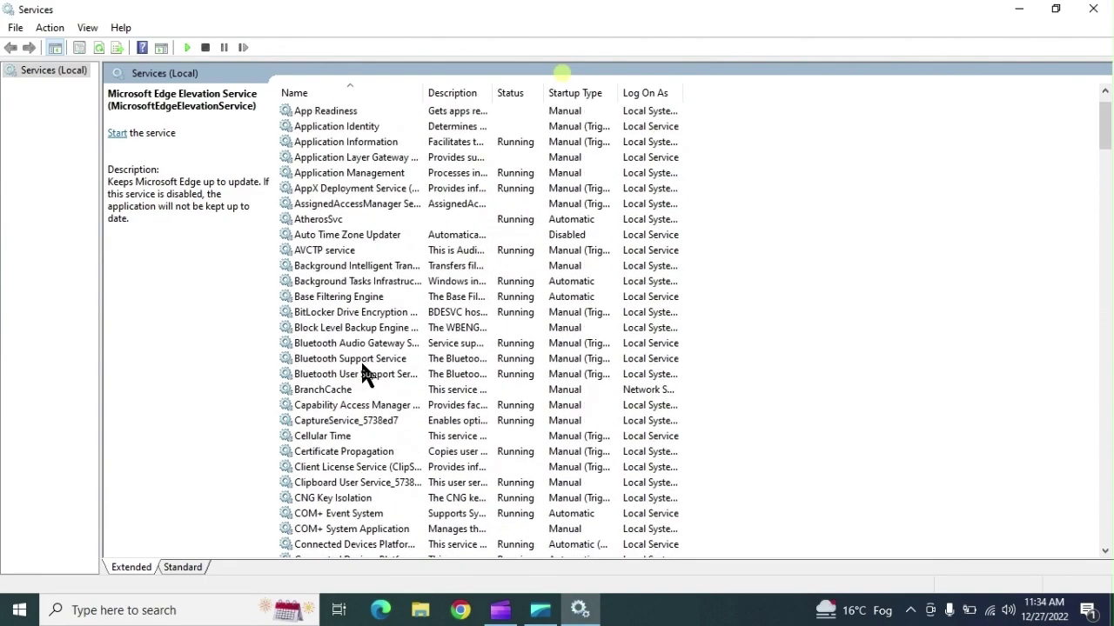
Close Services and refresh the desktop
{"action": "left_click", "coordinate": [1095, 12]}
{"action": "right_click", "coordinate": [209, 369]}
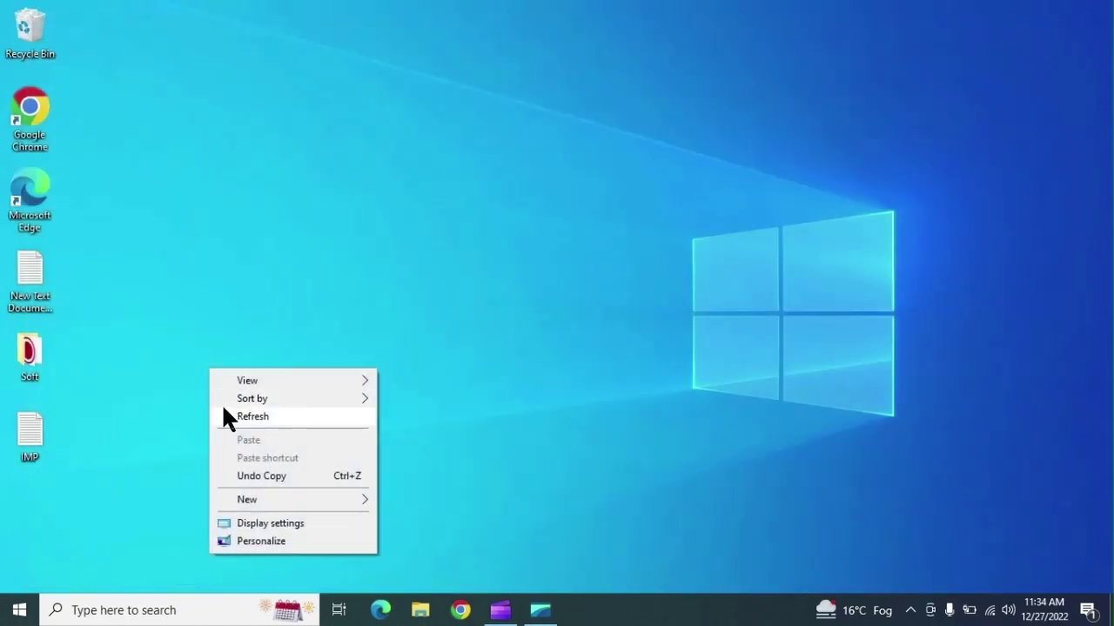
{"action": "left_click", "coordinate": [231, 415]}
Run firewall.cpl, confirm the firewall is On for the private network, then close it
{"action": "right_click", "coordinate": [10, 604]}
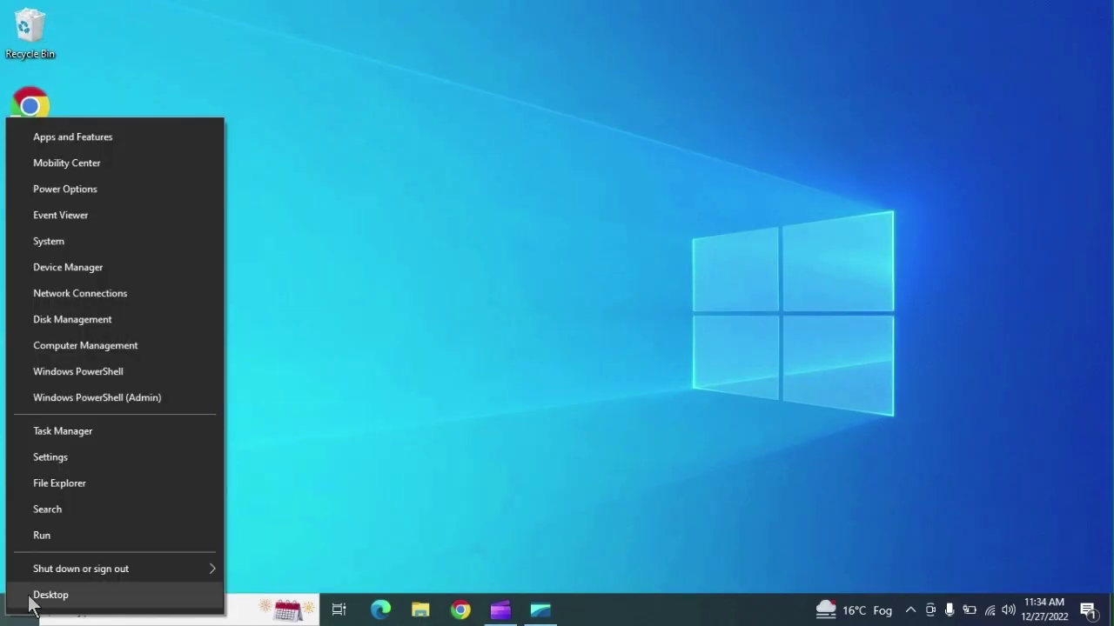
{"action": "left_click", "coordinate": [46, 539]}
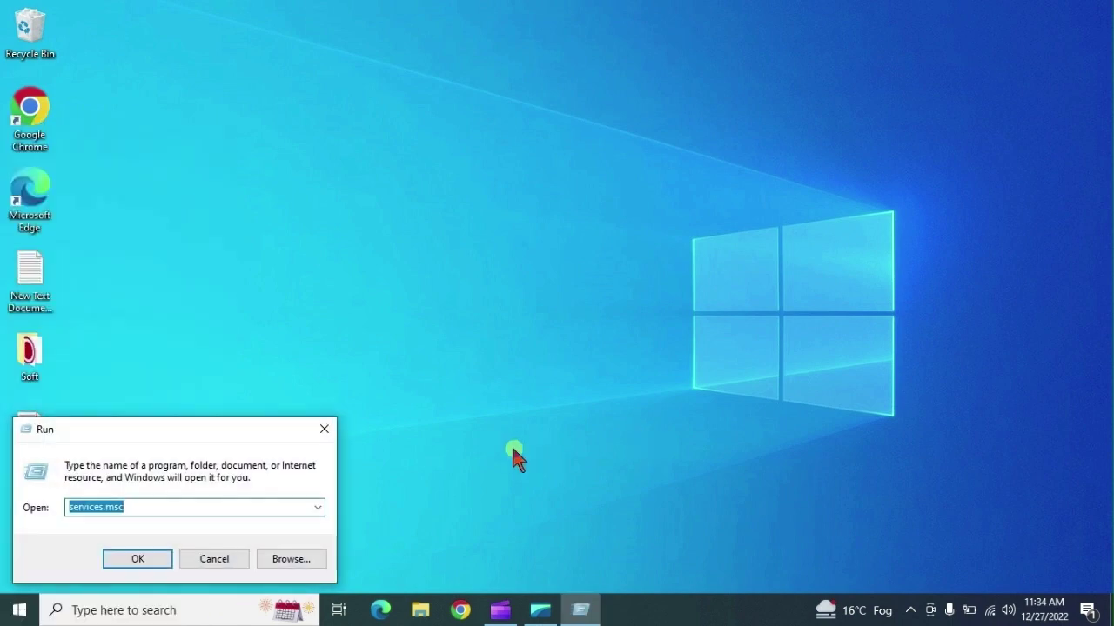
{"action": "type", "text": "firewa"}
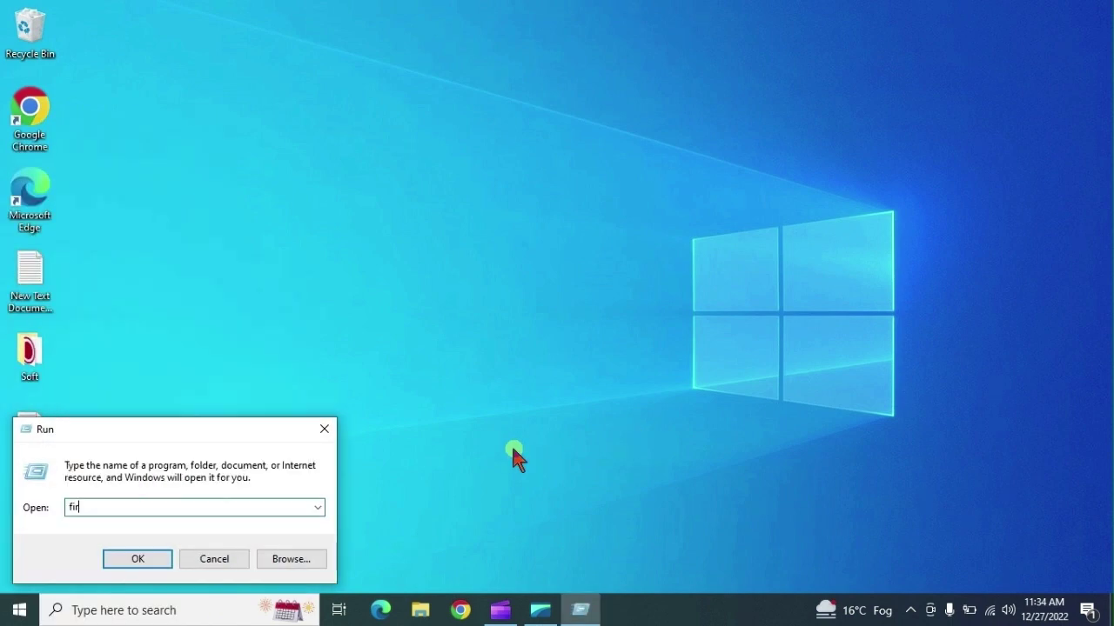
{"action": "type", "text": "ll.cpl"}
{"action": "key", "text": "Return"}
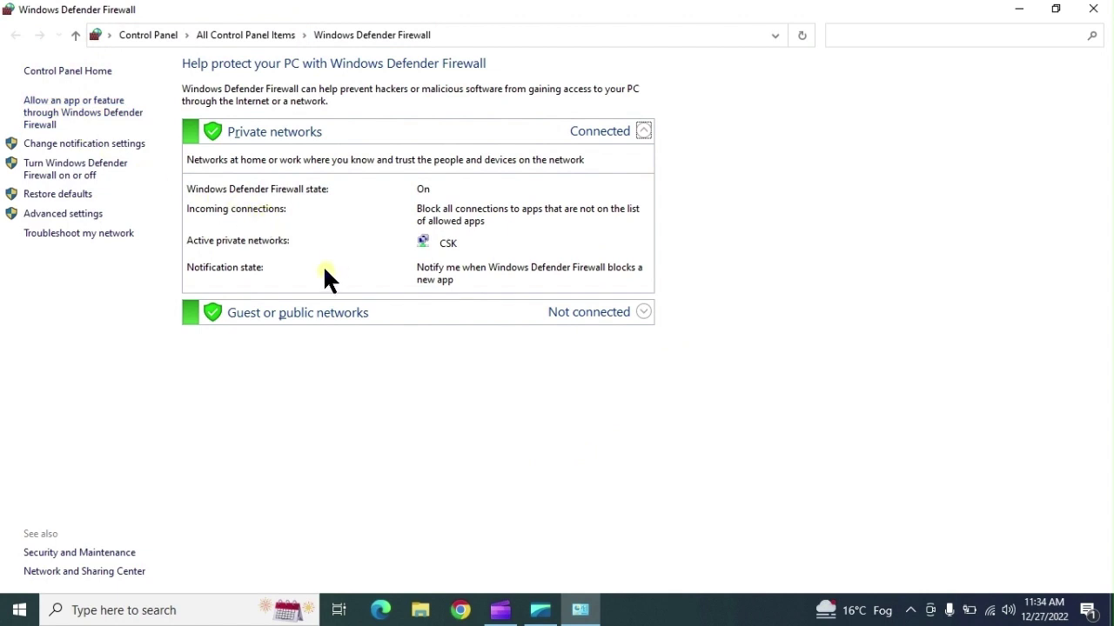
{"action": "left_click", "coordinate": [1095, 16]}
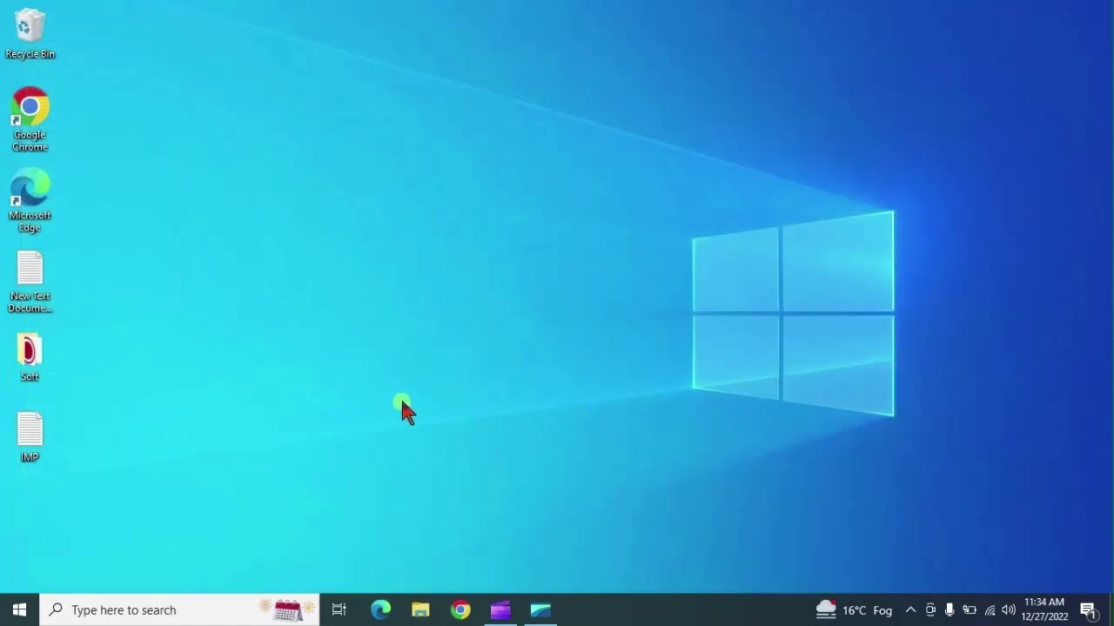
Reopen the Run dialog from the Win+X menu and cancel it
{"action": "right_click", "coordinate": [19, 609]}
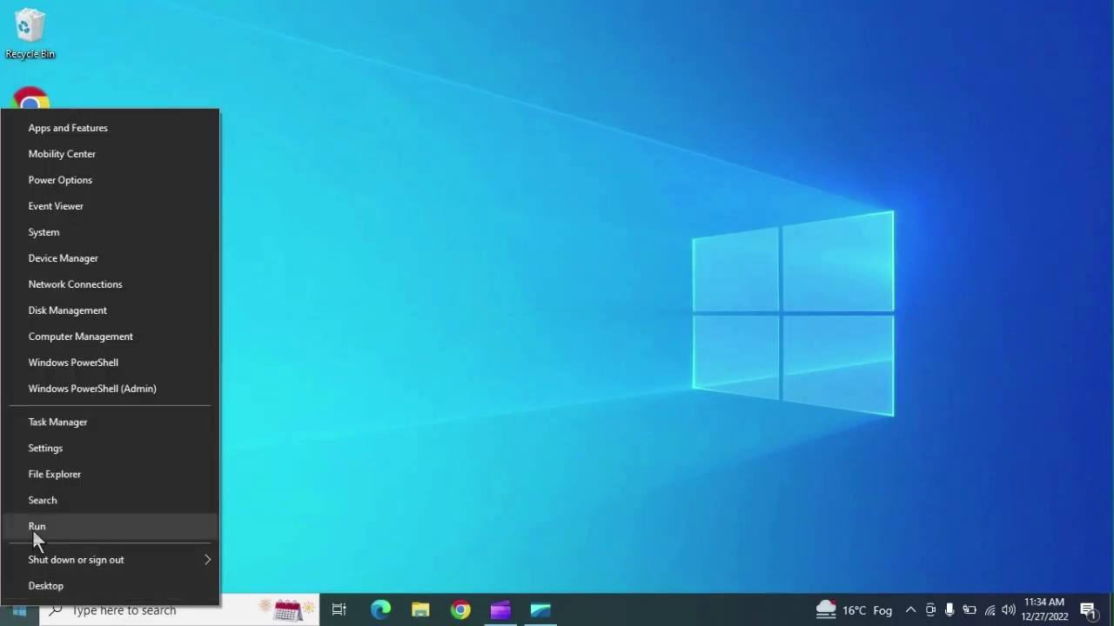
{"action": "left_click", "coordinate": [32, 527]}
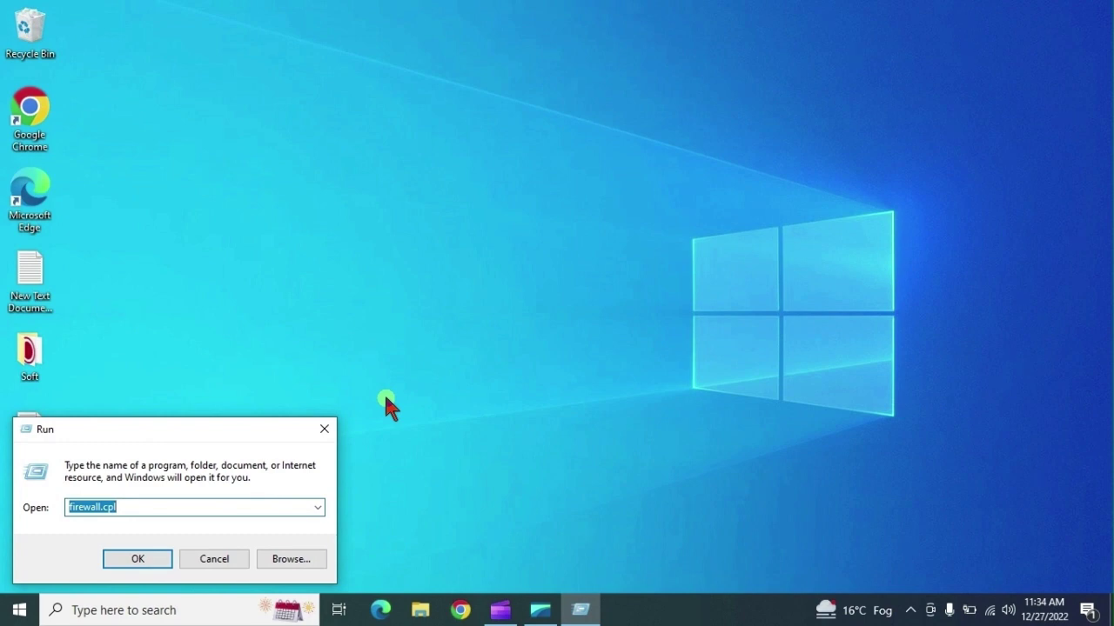
{"action": "left_click", "coordinate": [216, 559]}
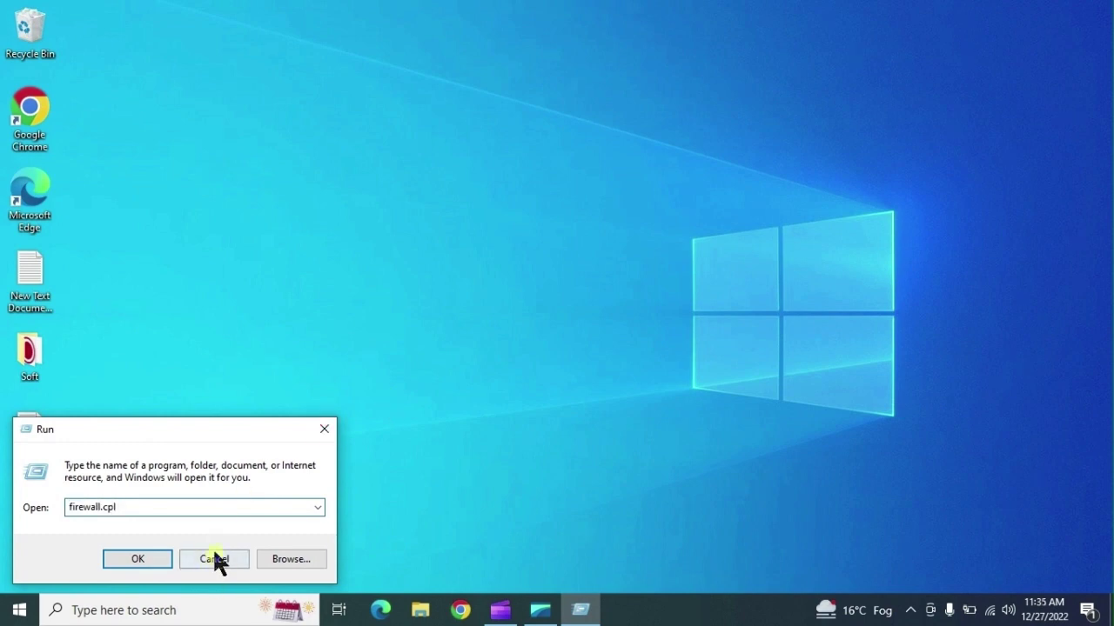
Launch Command Prompt as administrator from Start search and run sfc /scannow
{"action": "left_click", "coordinate": [4, 614]}
{"action": "type", "text": "cmd"}
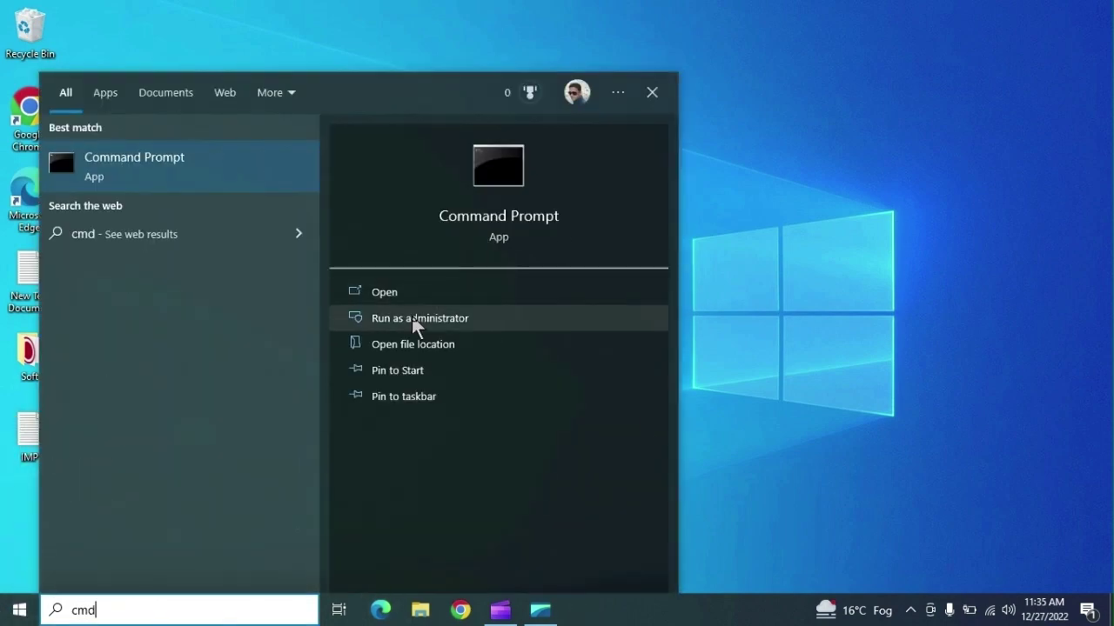
{"action": "left_click", "coordinate": [413, 318]}
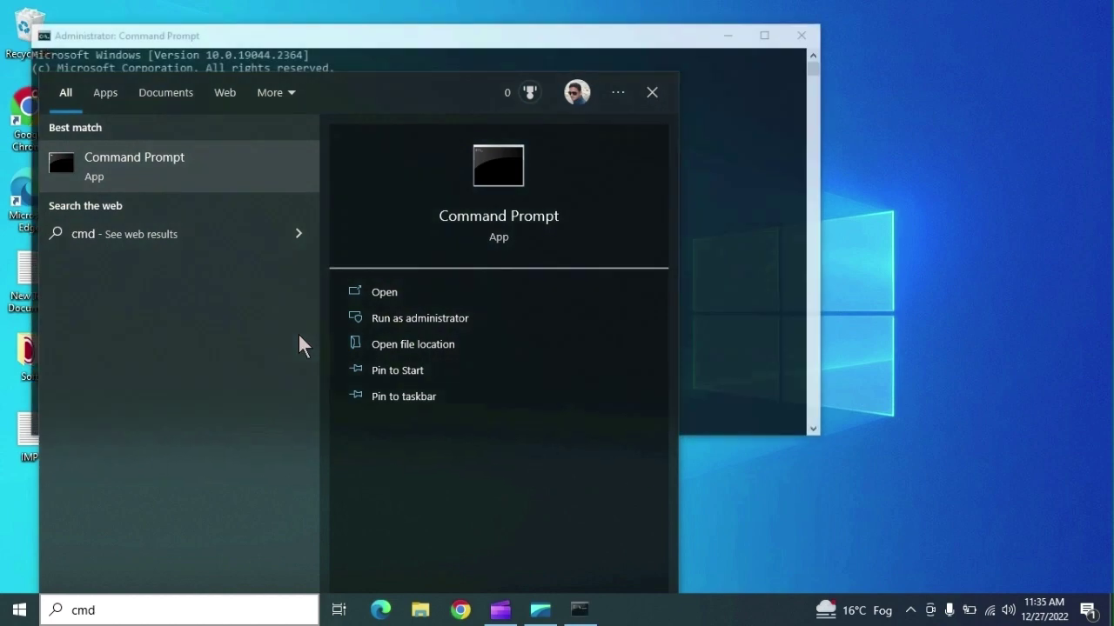
{"action": "left_click", "coordinate": [754, 229]}
{"action": "type", "text": "s"}
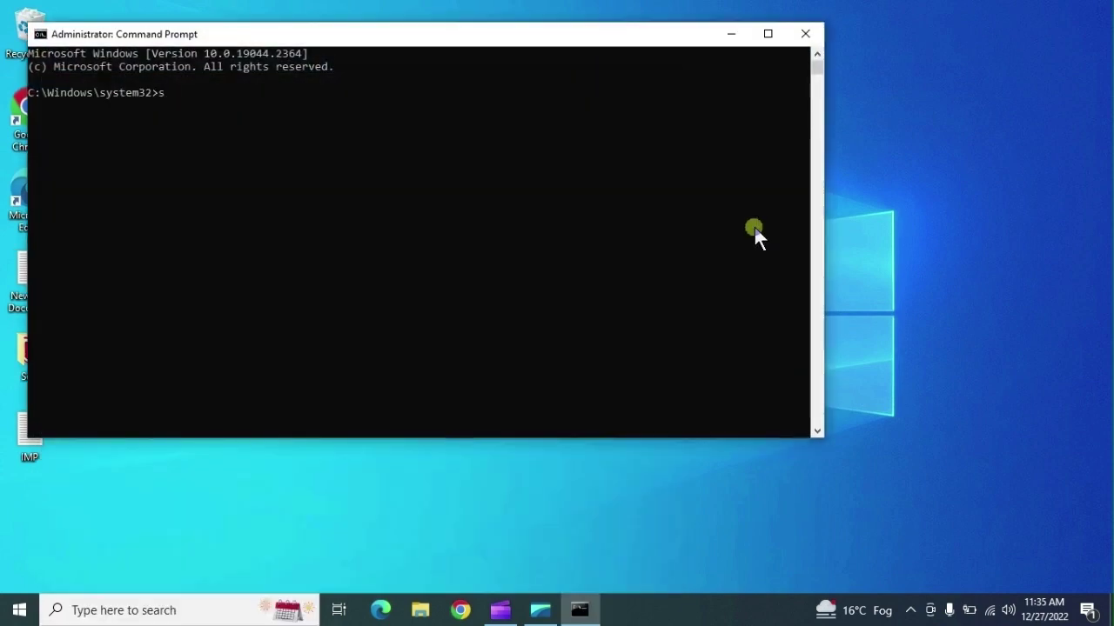
{"action": "type", "text": "fc /scannow"}
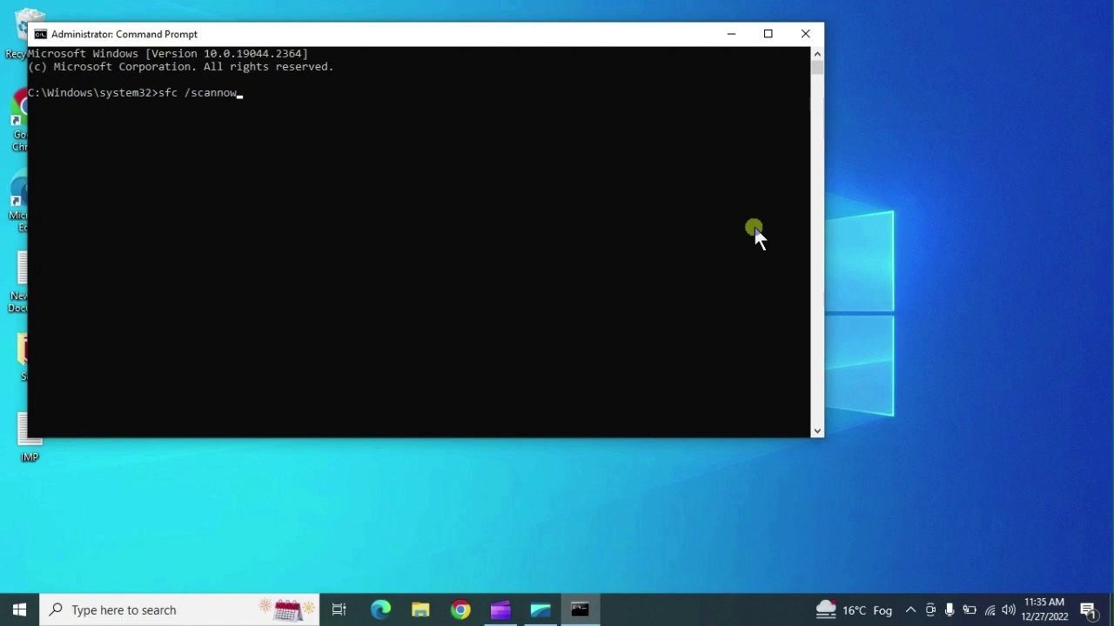
{"action": "key", "text": "Return"}
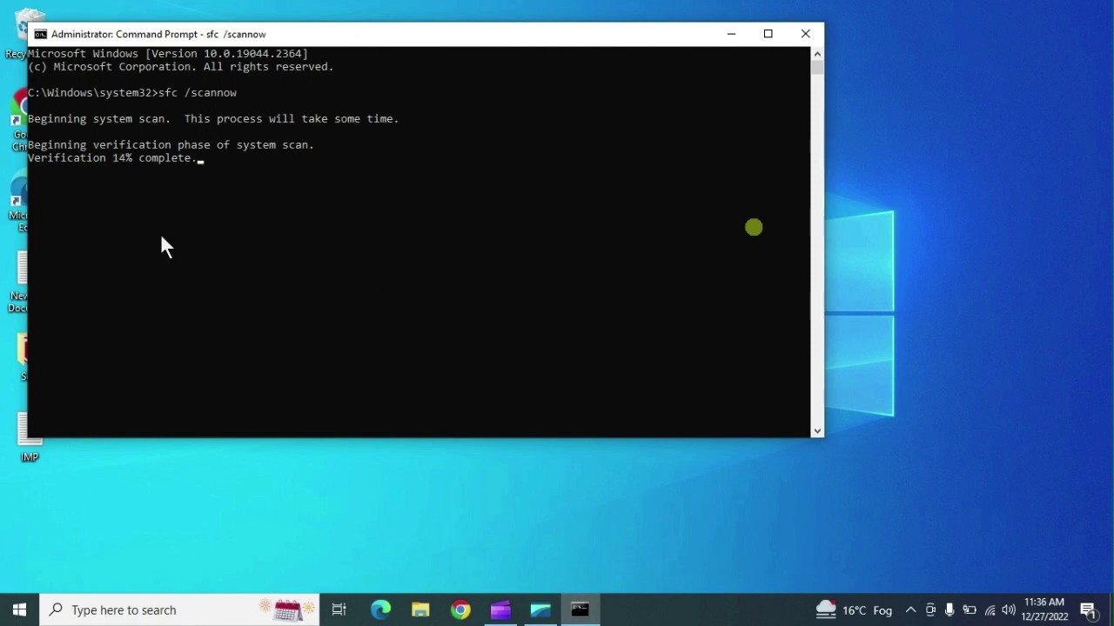
Minimize the scan, run chkdsk in a standard cmd console, see Access Denied, and close it
{"action": "left_click", "coordinate": [731, 33]}
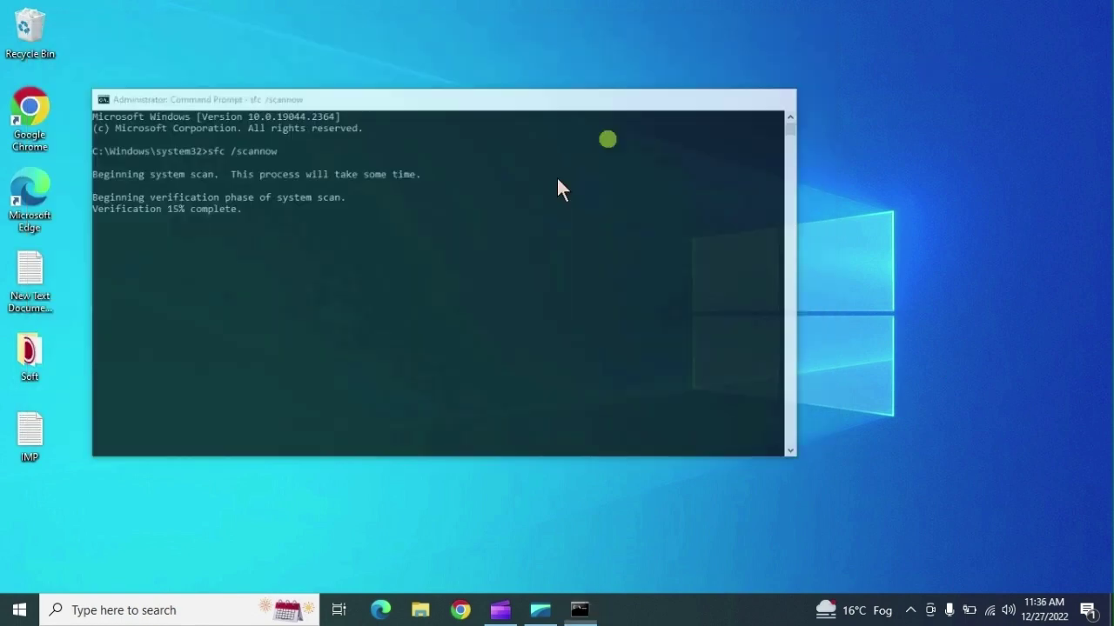
{"action": "right_click", "coordinate": [18, 611]}
{"action": "type", "text": "cmd"}
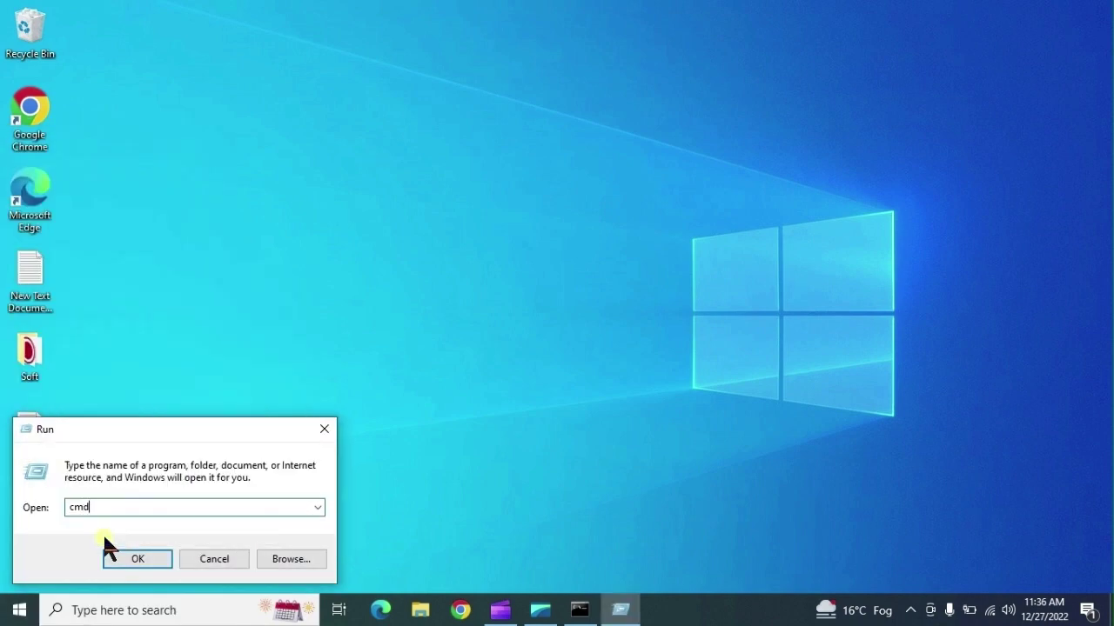
{"action": "key", "text": "Return"}
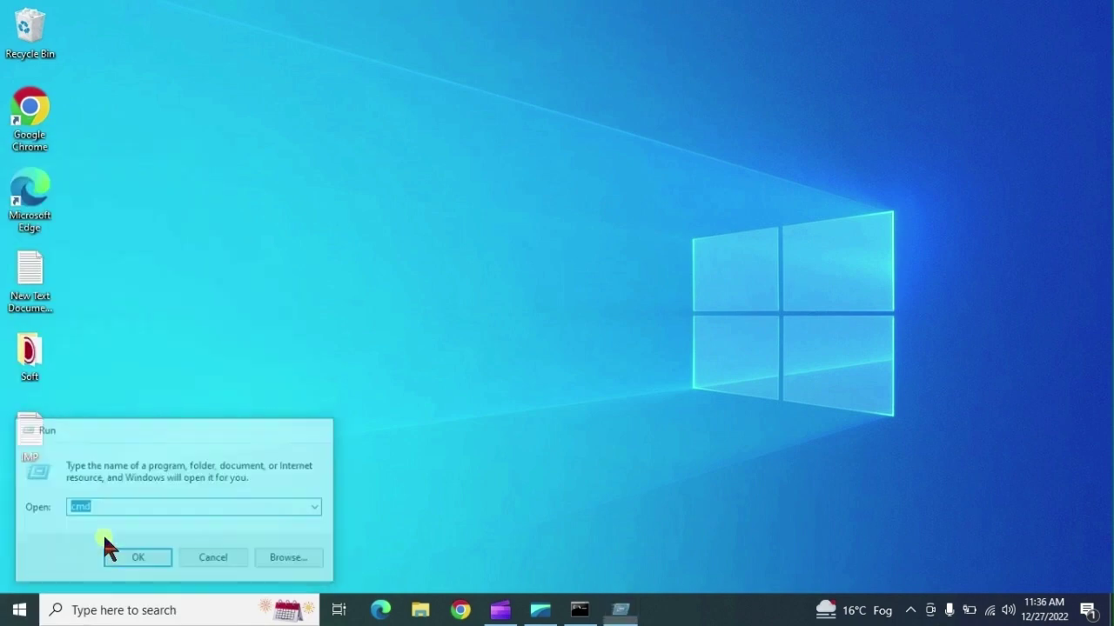
{"action": "type", "text": "ch"}
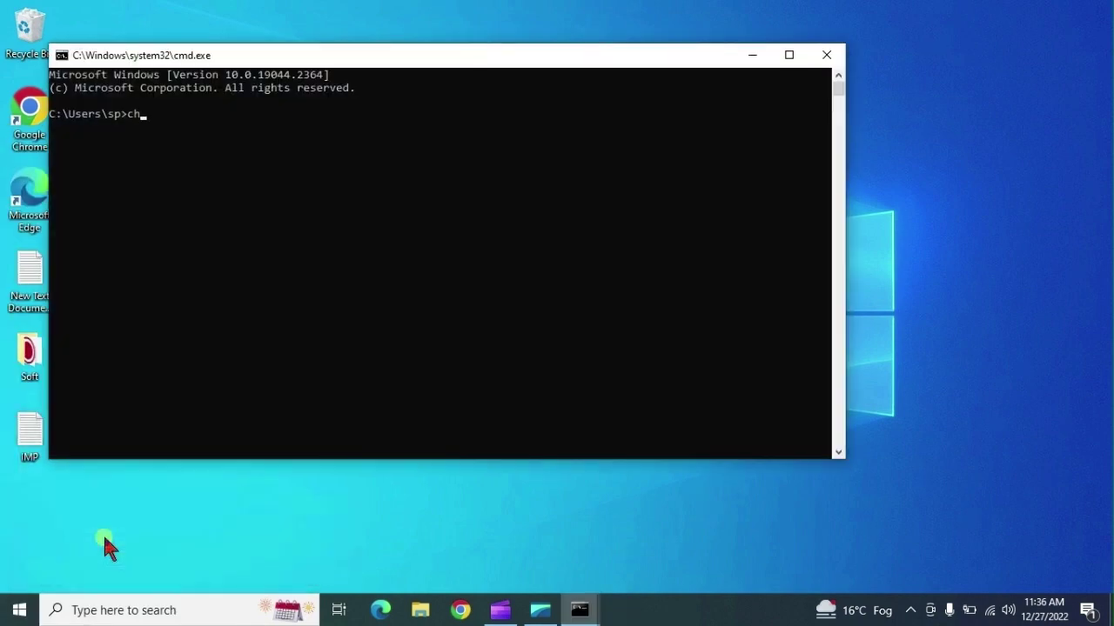
{"action": "type", "text": "kdsk"}
{"action": "key", "text": "Return"}
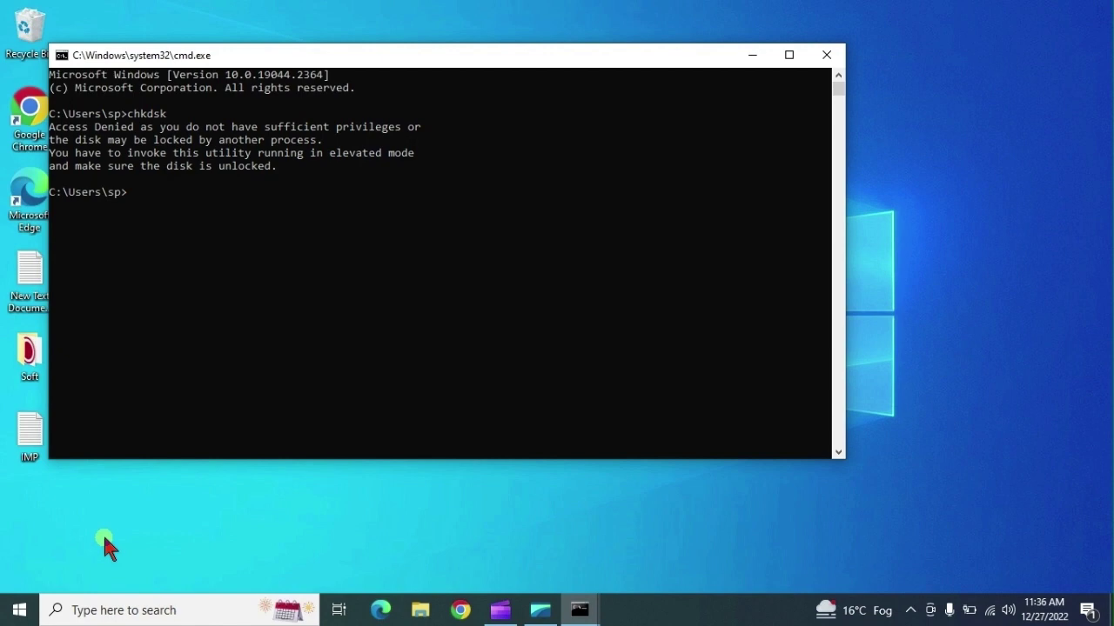
{"action": "left_click", "coordinate": [839, 61]}
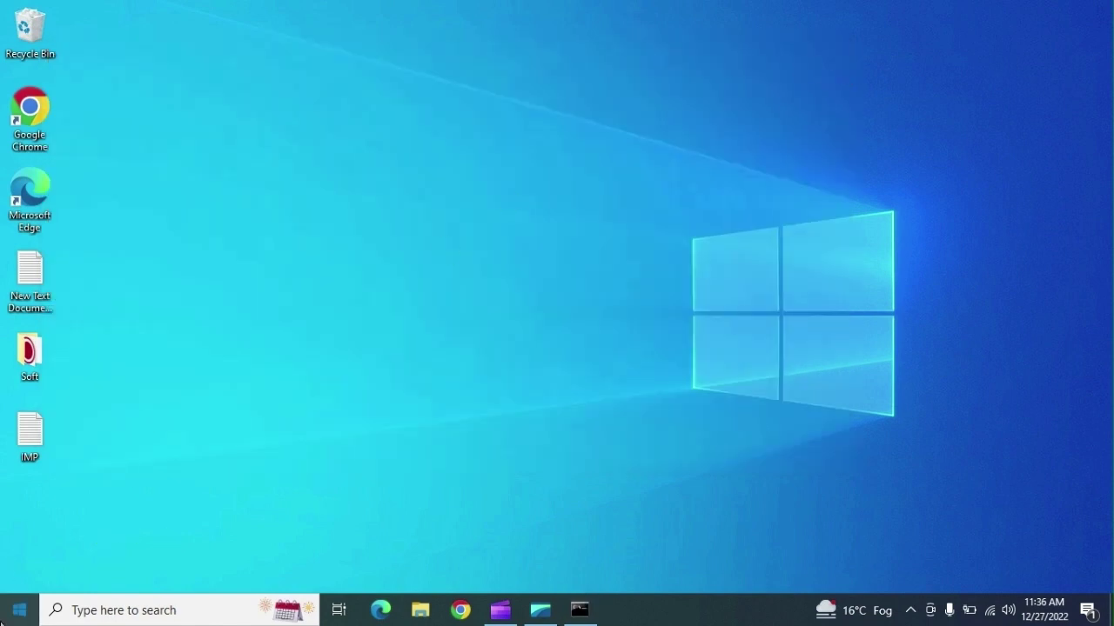
Open an administrator Command Prompt from Start search and run chkdsk
{"action": "left_click", "coordinate": [19, 610]}
{"action": "type", "text": "cmd"}
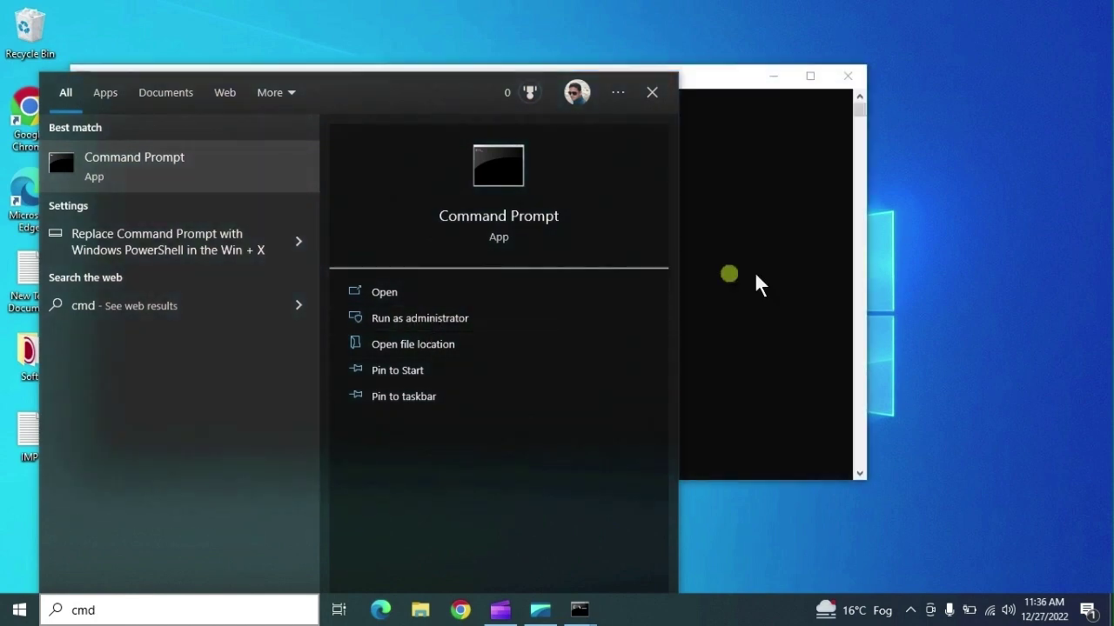
{"action": "left_click", "coordinate": [798, 272]}
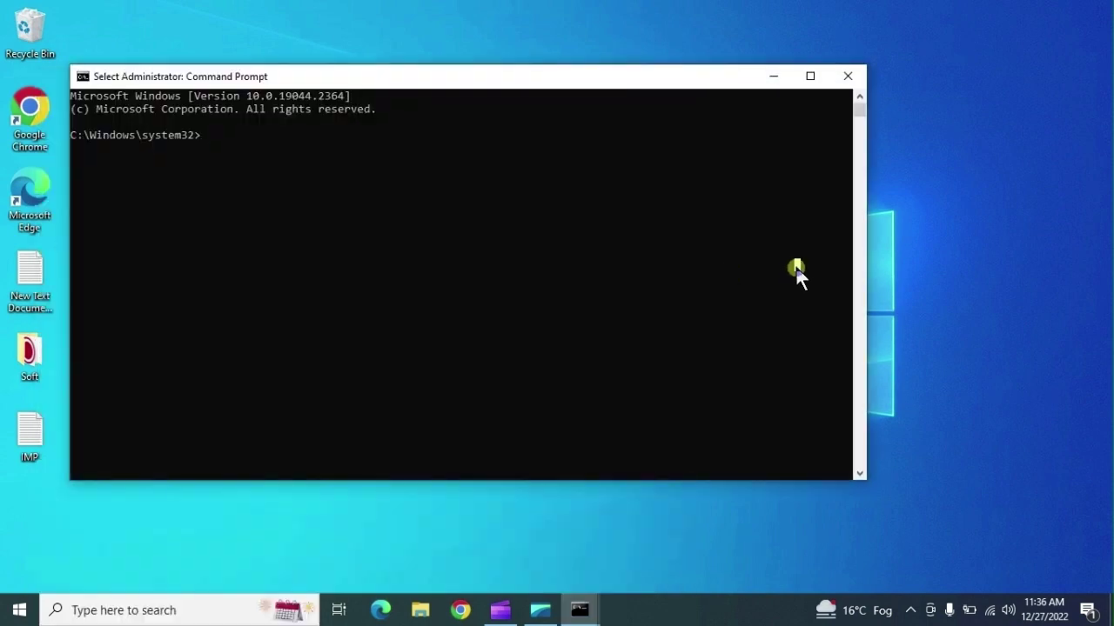
{"action": "type", "text": "chkds"}
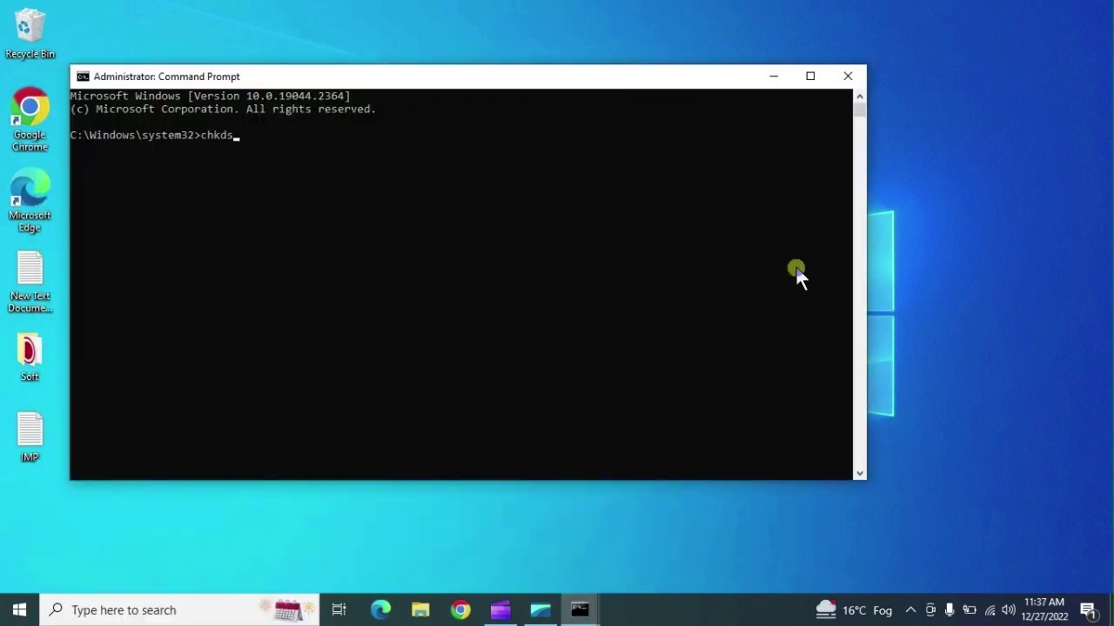
{"action": "type", "text": "k"}
{"action": "key", "text": "Return"}
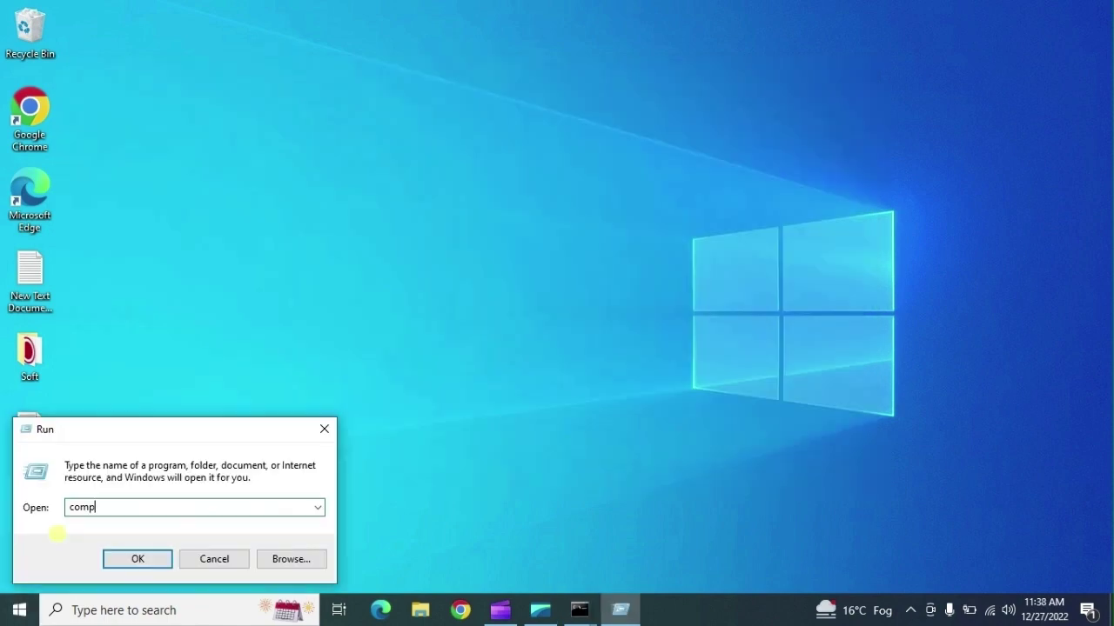
Launch compmgmt.msc and browse Local Users and Groups, Device Manager and Disk Management
{"action": "type", "text": "mgmt.msc"}
{"action": "key", "text": "Return"}
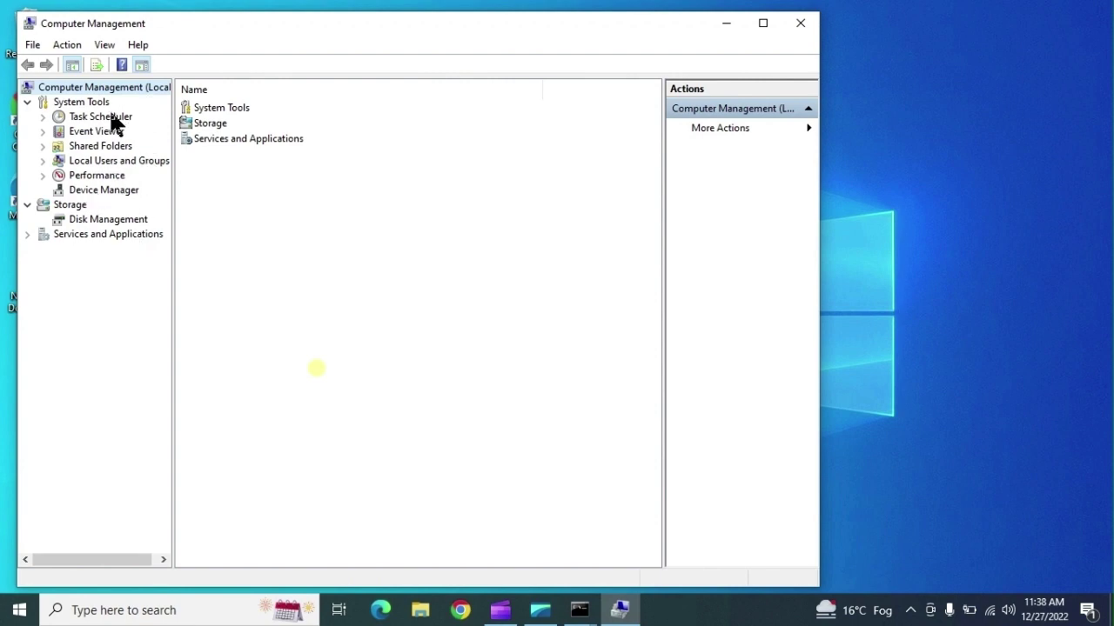
{"action": "left_click", "coordinate": [93, 163]}
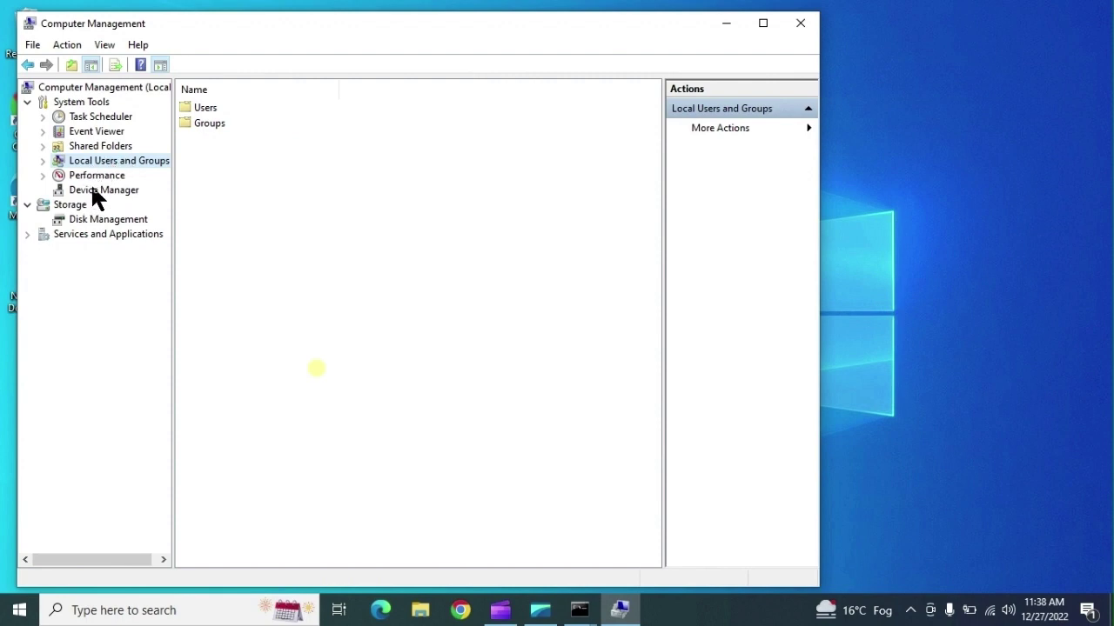
{"action": "left_click", "coordinate": [90, 192]}
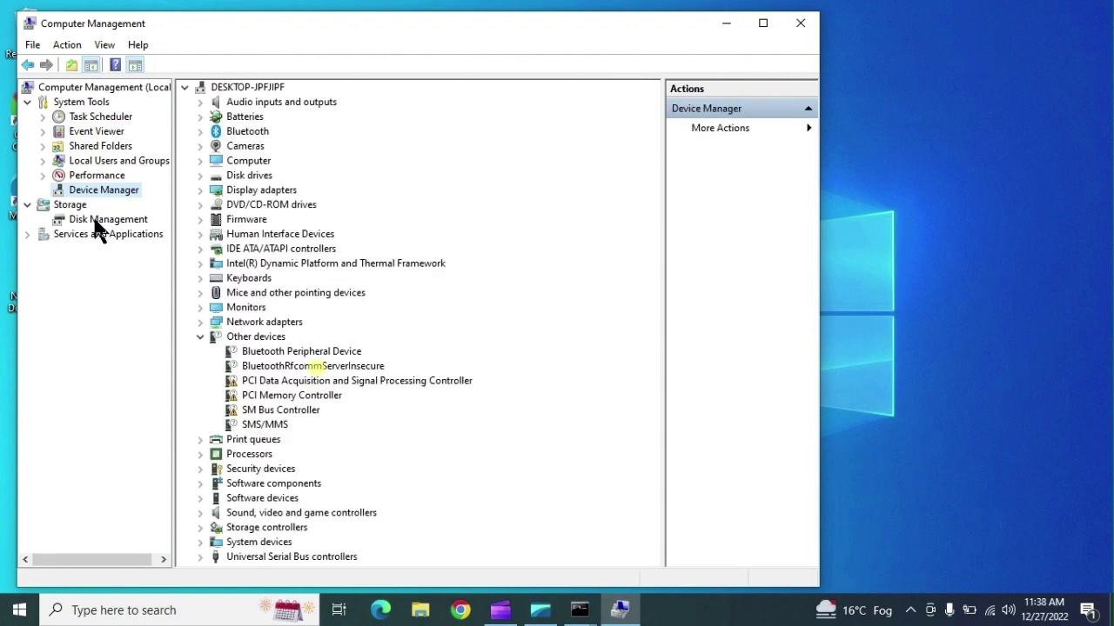
{"action": "left_click", "coordinate": [103, 219]}
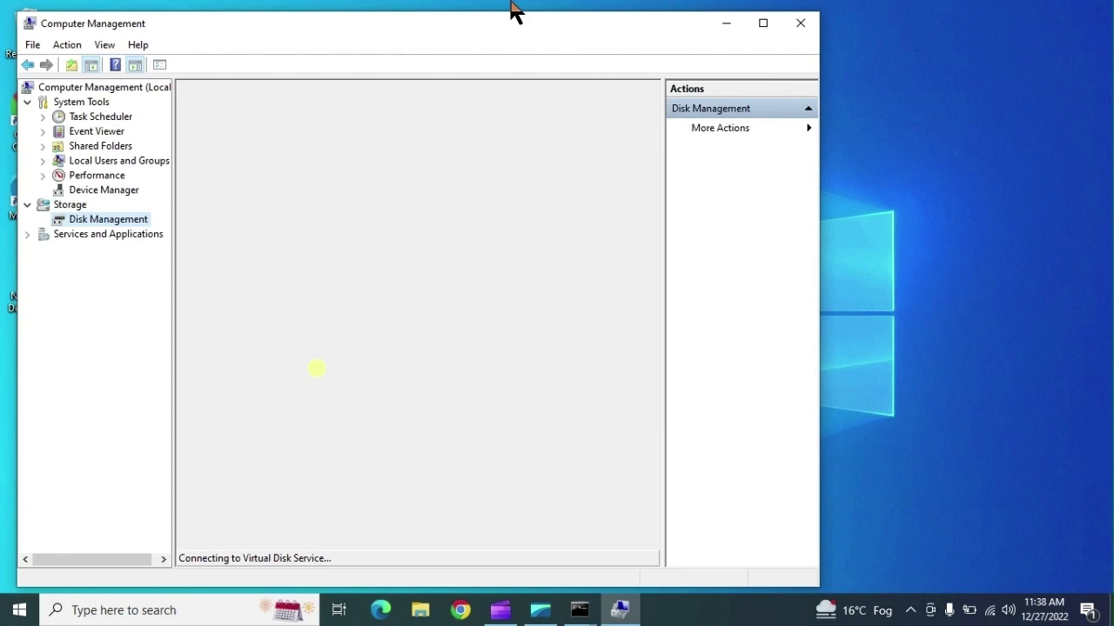
Close Computer Management, refresh the desktop, and launch Steps Recorder with psr
{"action": "left_click", "coordinate": [788, 25]}
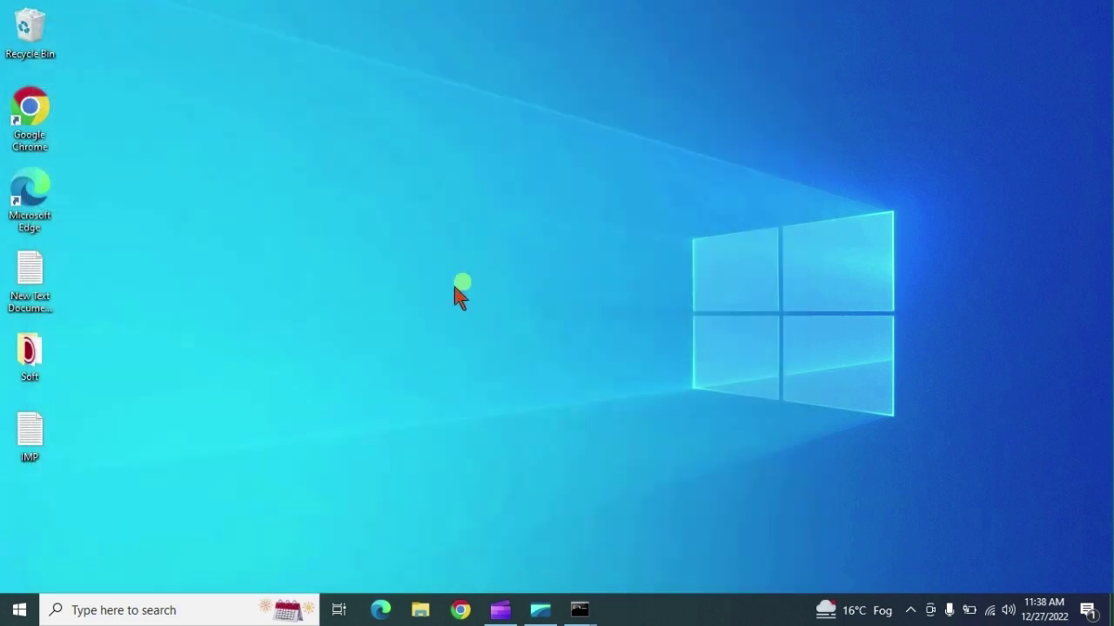
{"action": "right_click", "coordinate": [446, 291]}
{"action": "left_click", "coordinate": [465, 338]}
{"action": "key", "text": "super+r"}
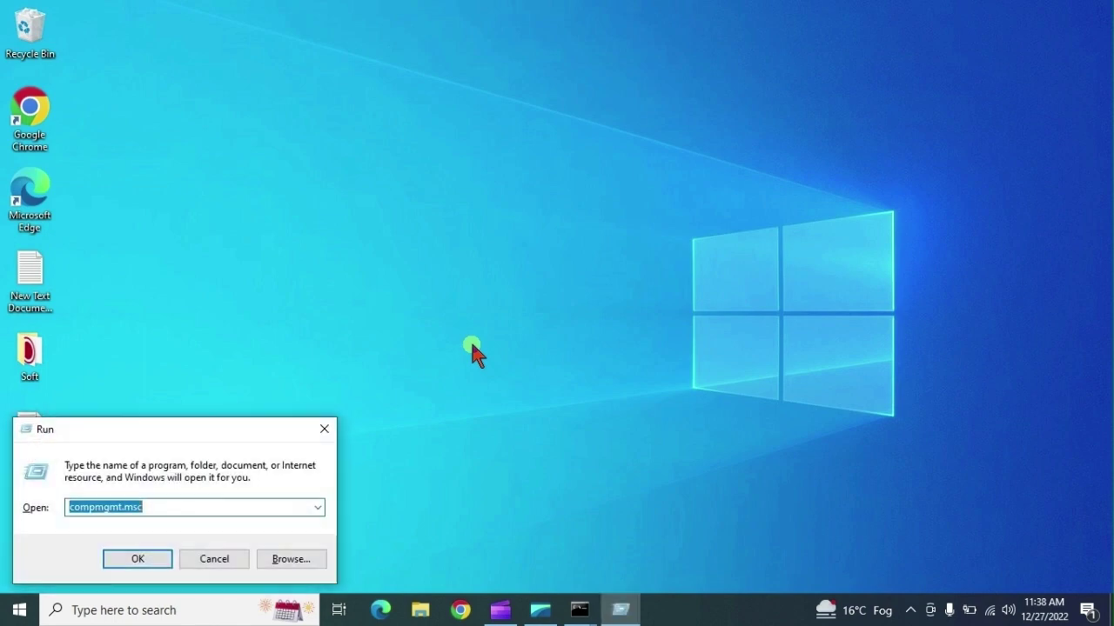
{"action": "type", "text": "psr"}
{"action": "key", "text": "Return"}
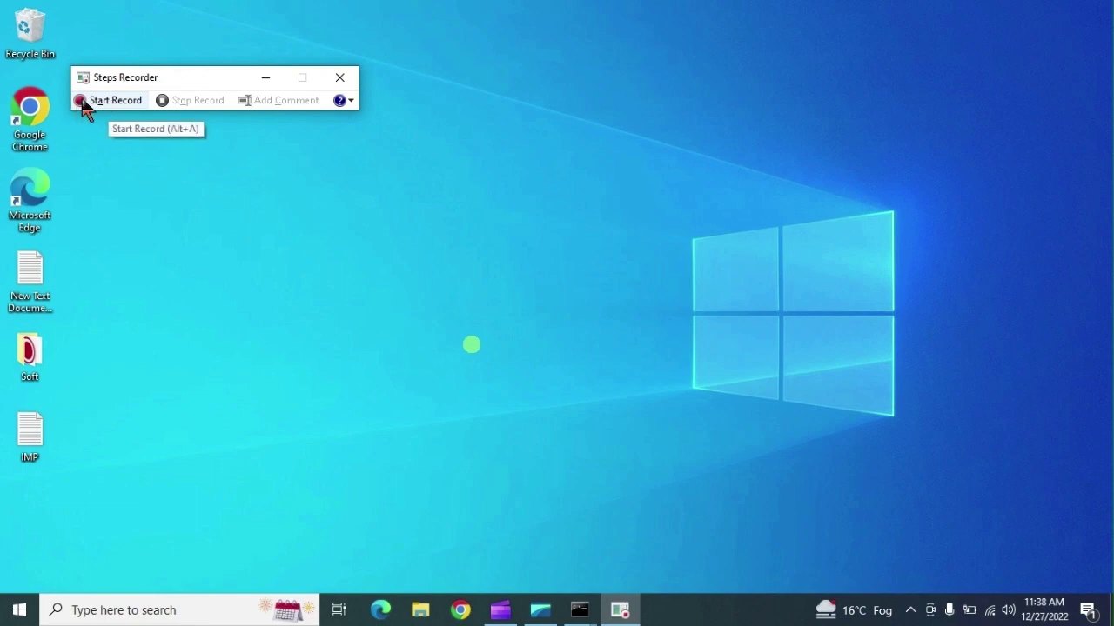
Record a desktop Refresh as a step and stop recording
{"action": "left_click", "coordinate": [82, 103]}
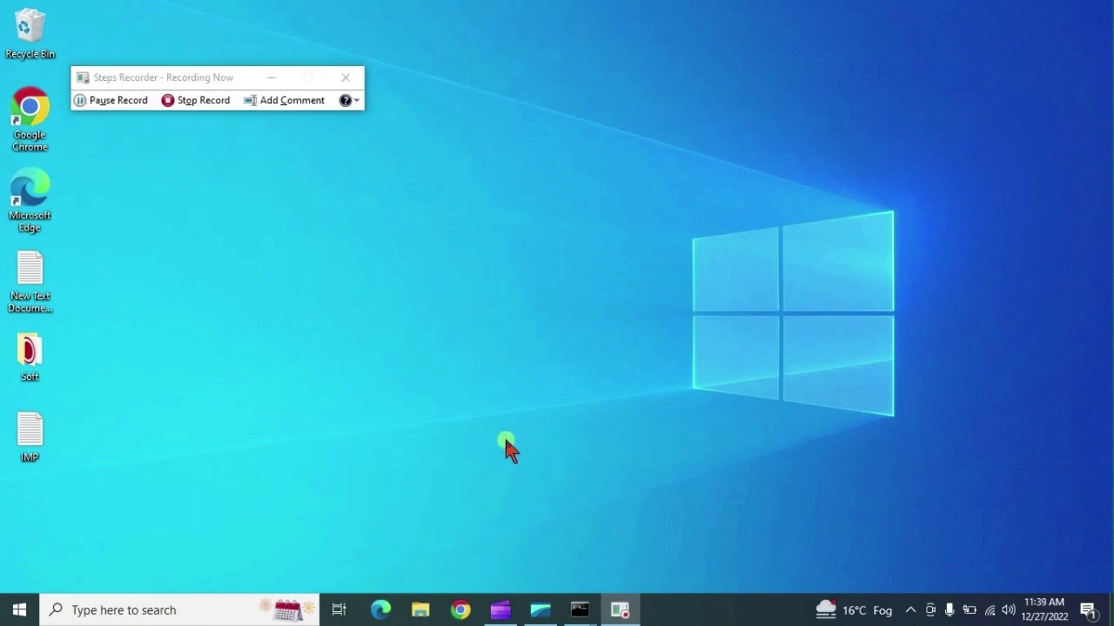
{"action": "right_click", "coordinate": [161, 316]}
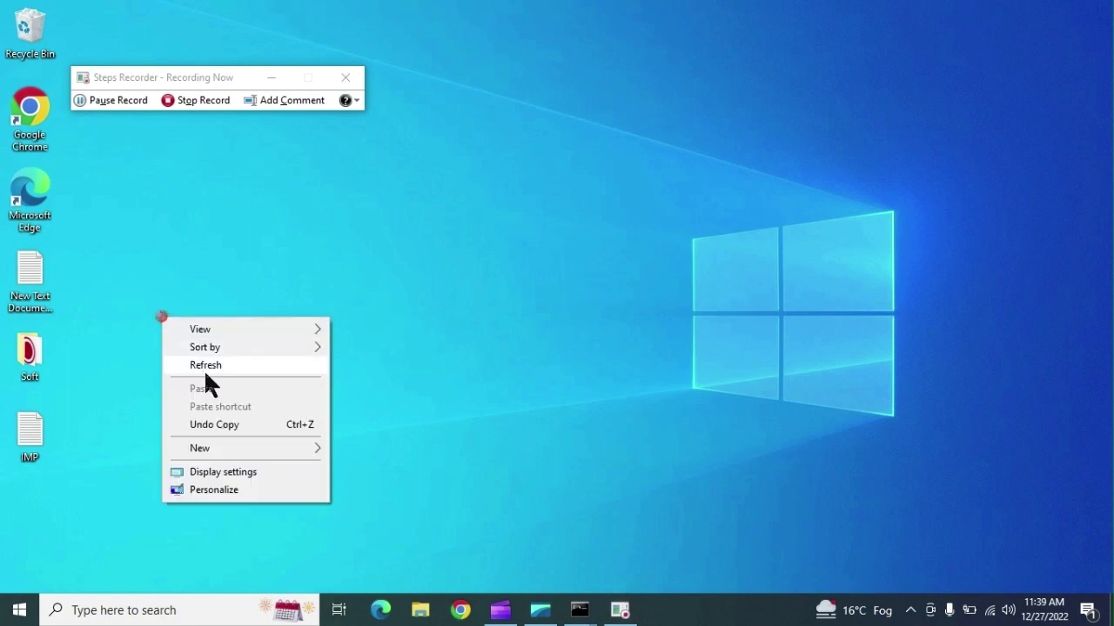
{"action": "left_click", "coordinate": [206, 366]}
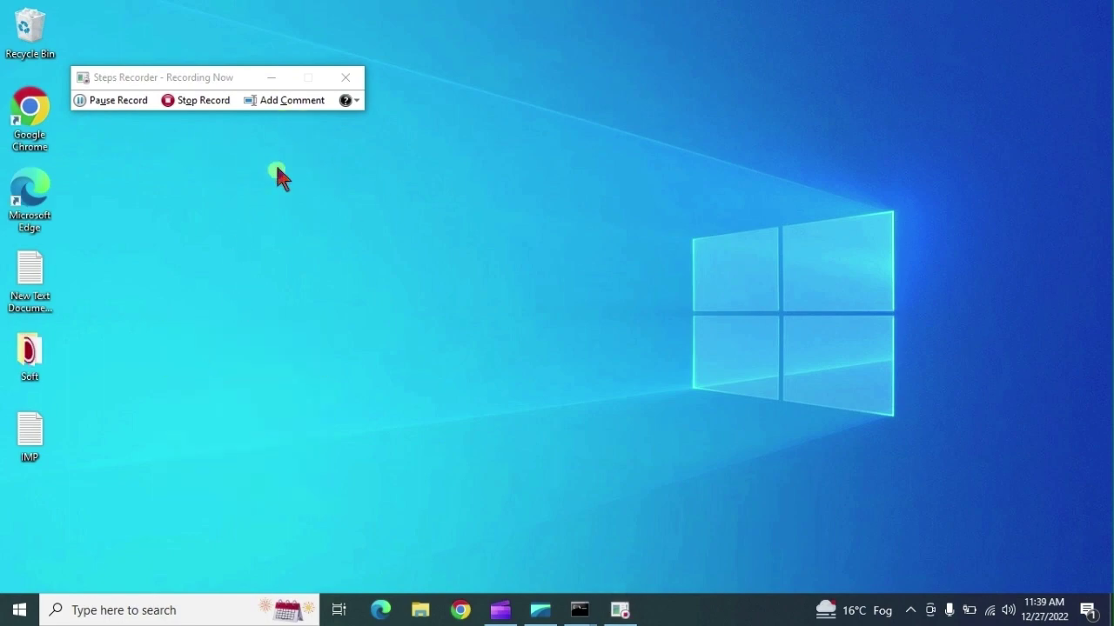
{"action": "left_click", "coordinate": [197, 100]}
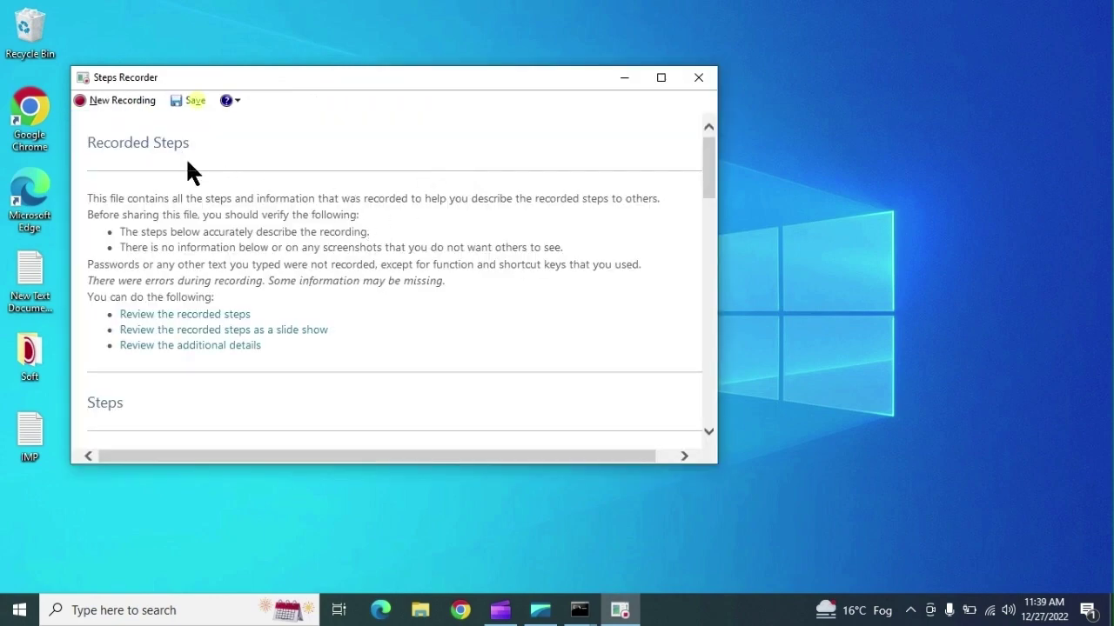
Scroll through the recorded steps report, close it, and discard the recording without saving
{"action": "scroll", "coordinate": [221, 199], "scroll_direction": "down", "scroll_amount": 5}
{"action": "scroll", "coordinate": [238, 230], "scroll_direction": "down", "scroll_amount": 7}
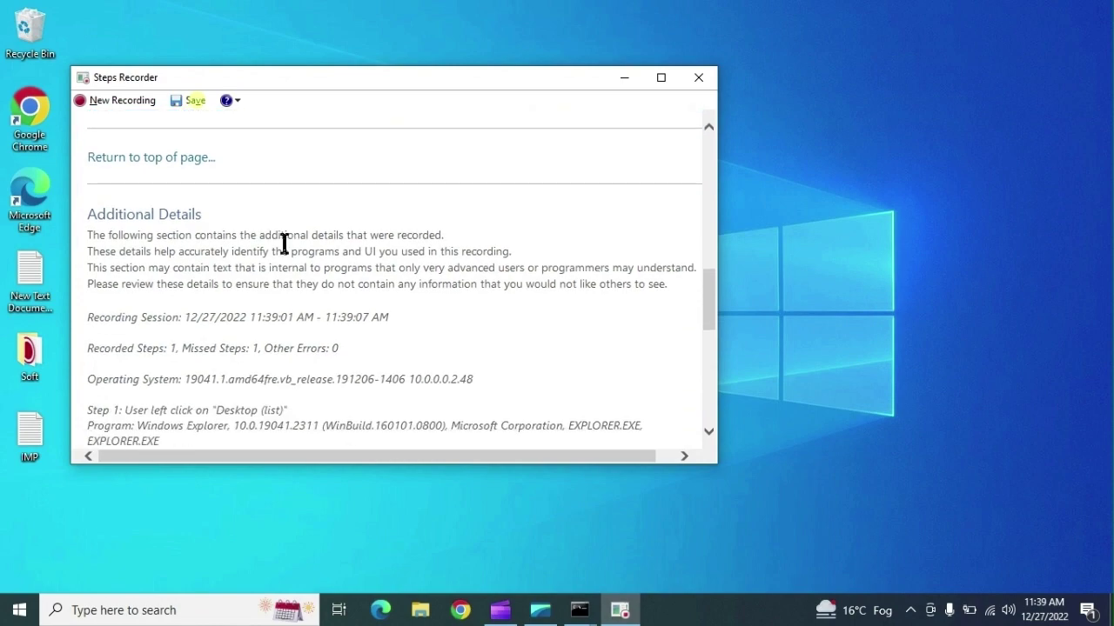
{"action": "scroll", "coordinate": [286, 253], "scroll_direction": "up", "scroll_amount": 4}
{"action": "scroll", "coordinate": [284, 240], "scroll_direction": "up", "scroll_amount": 8}
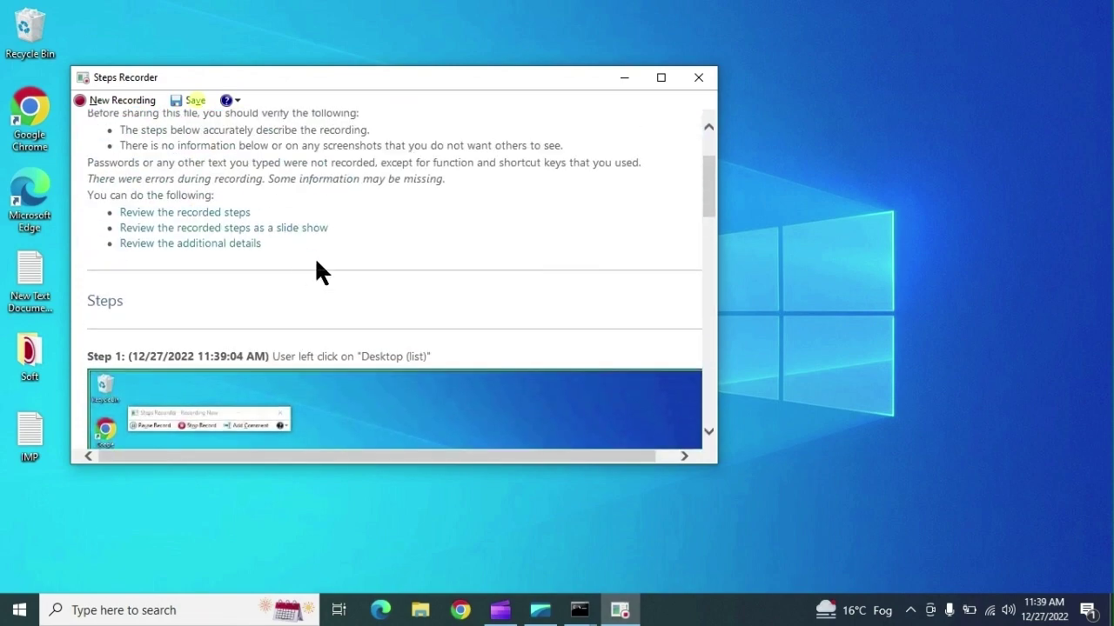
{"action": "left_click", "coordinate": [695, 77]}
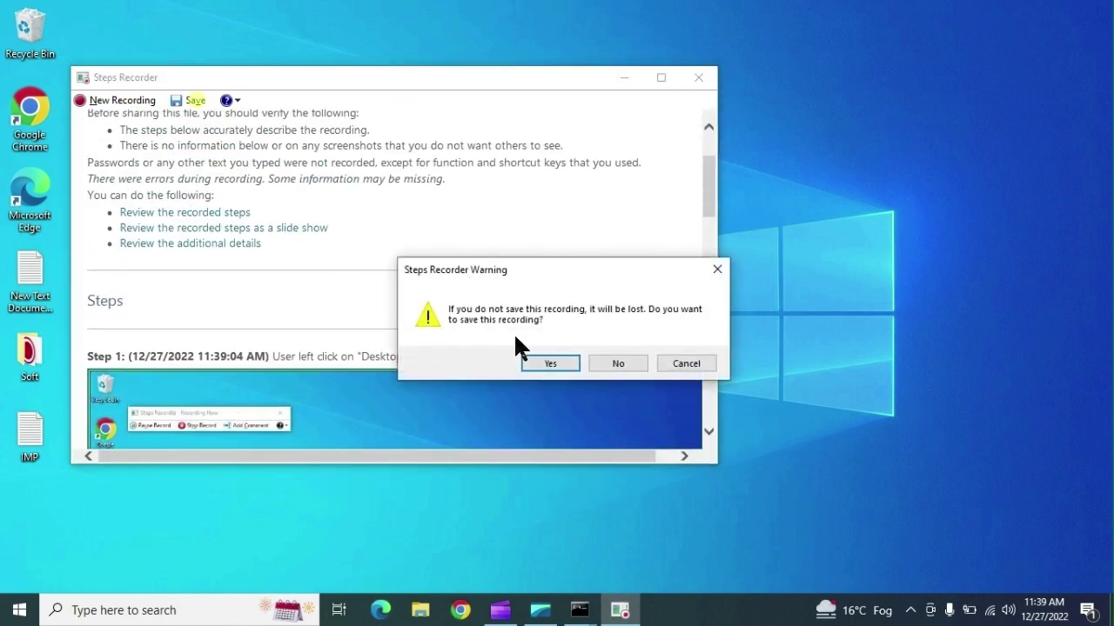
{"action": "left_click", "coordinate": [600, 366]}
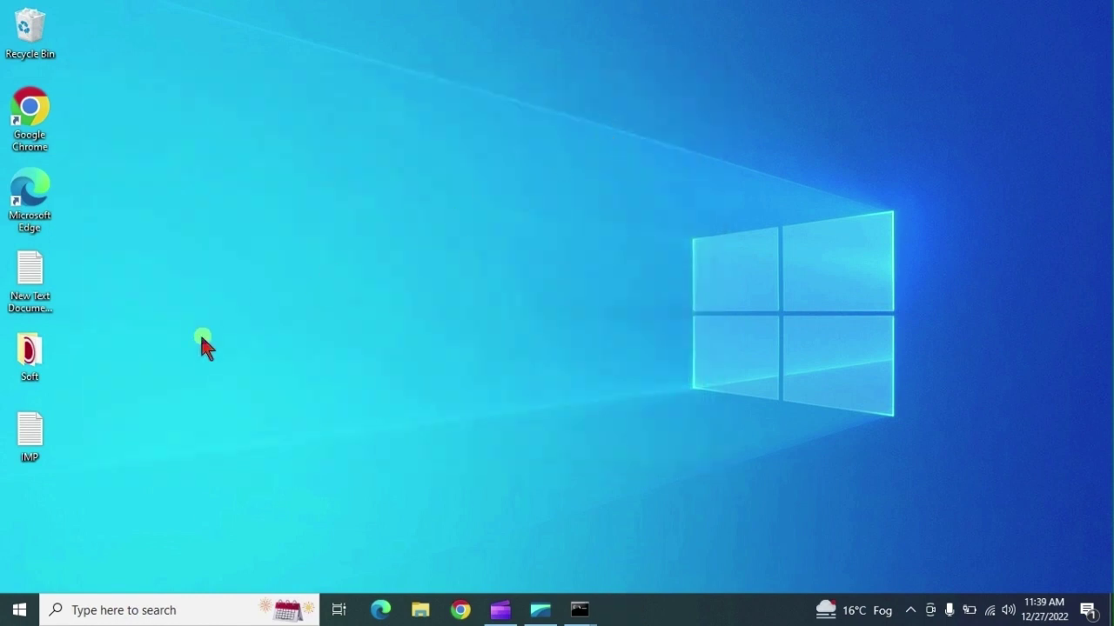
Refresh the desktop and launch the DirectX Diagnostic Tool with dxdiag
{"action": "right_click", "coordinate": [201, 338]}
{"action": "left_click", "coordinate": [244, 385]}
{"action": "key", "text": "super+r"}
{"action": "type", "text": "dx"}
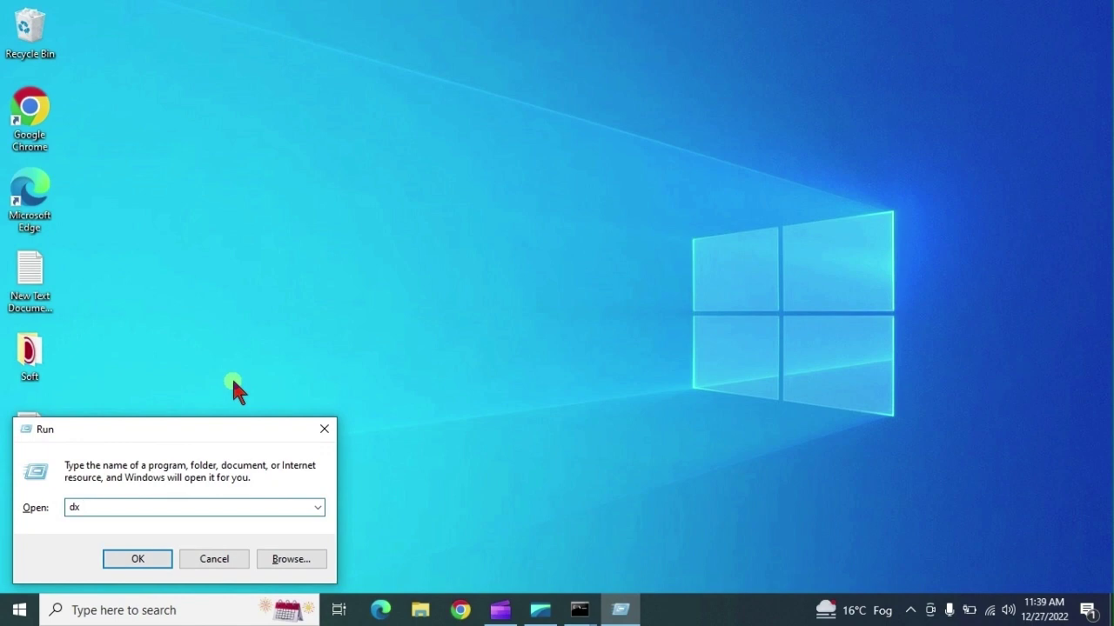
{"action": "type", "text": "diag"}
{"action": "key", "text": "Return"}
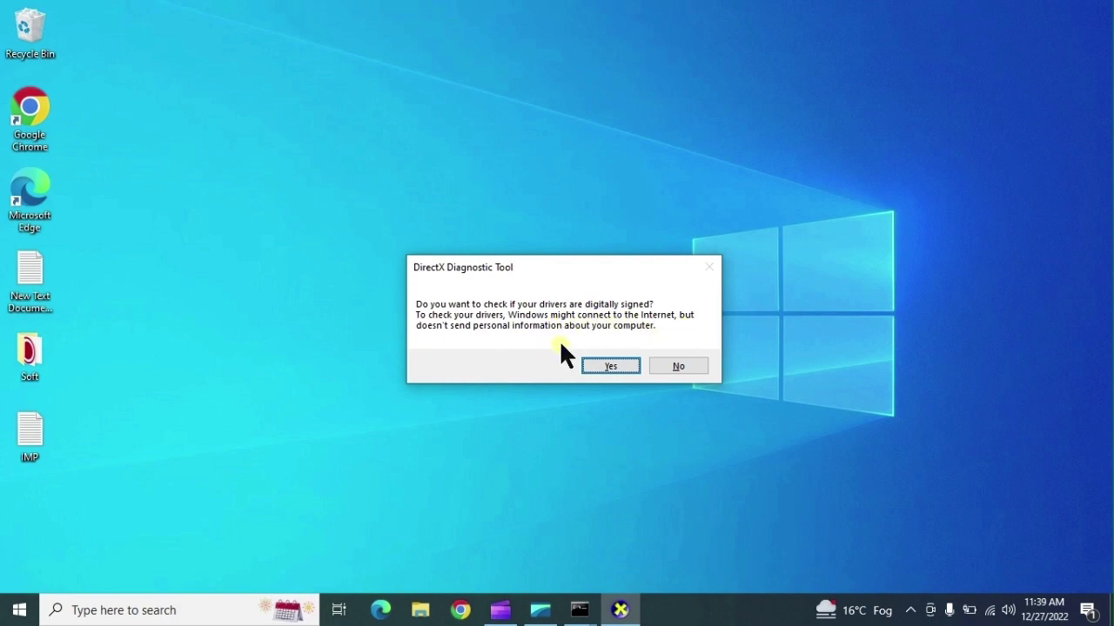
Allow the driver digital-signature check and refresh the desktop while the tool loads
{"action": "left_click", "coordinate": [610, 367]}
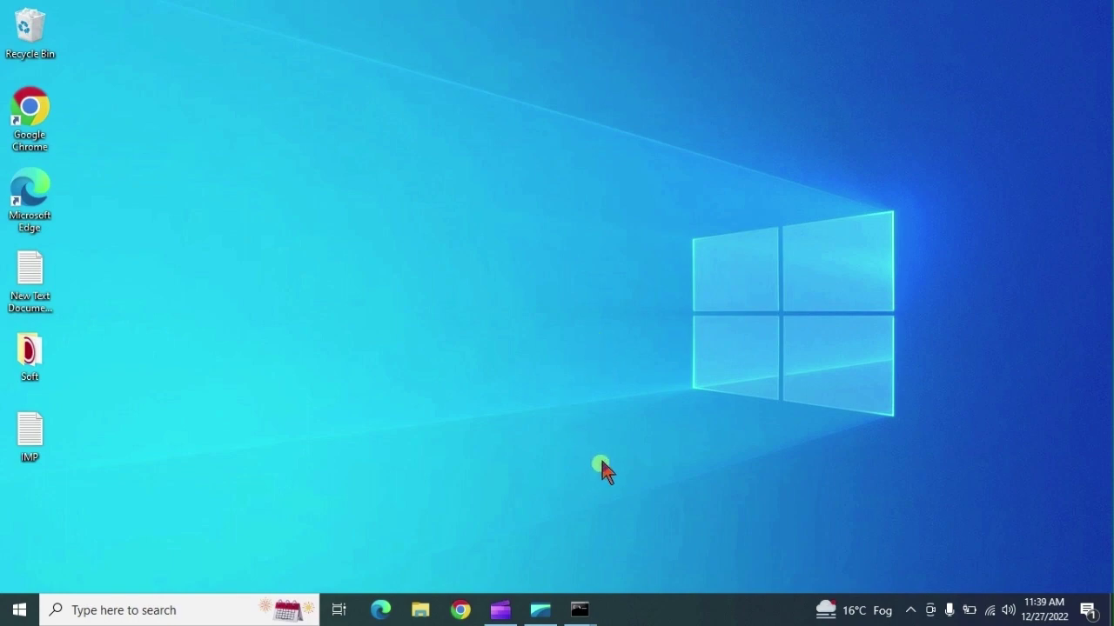
{"action": "right_click", "coordinate": [467, 348]}
{"action": "left_click", "coordinate": [505, 388]}
{"action": "right_click", "coordinate": [575, 378]}
{"action": "left_click", "coordinate": [606, 425]}
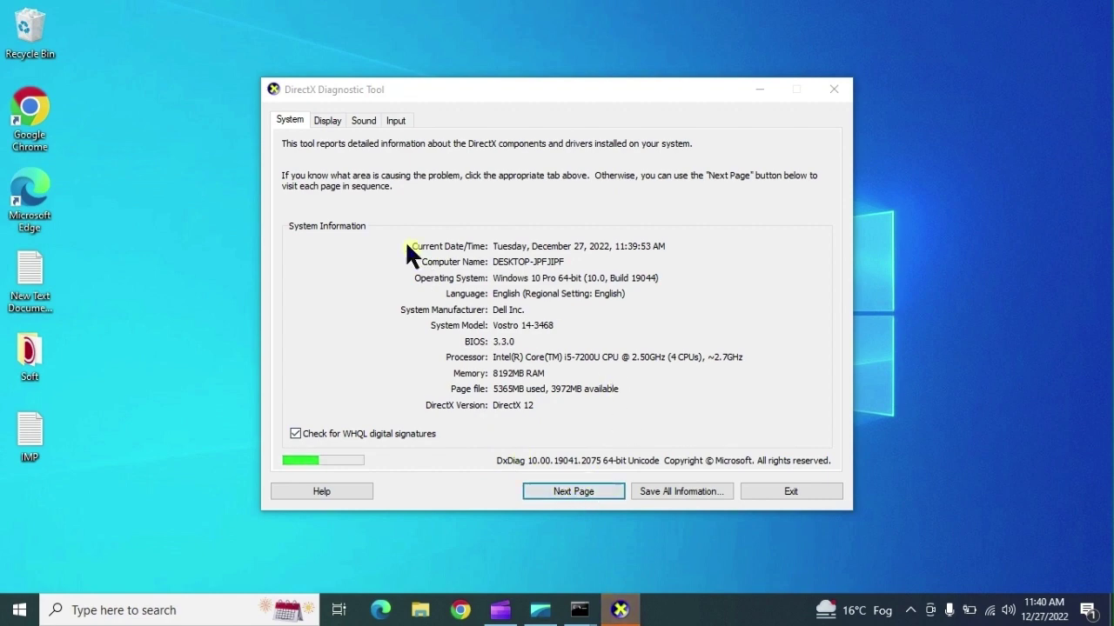
View the Display, Sound and Input tabs, then return to the System tab details
{"action": "left_click", "coordinate": [328, 122]}
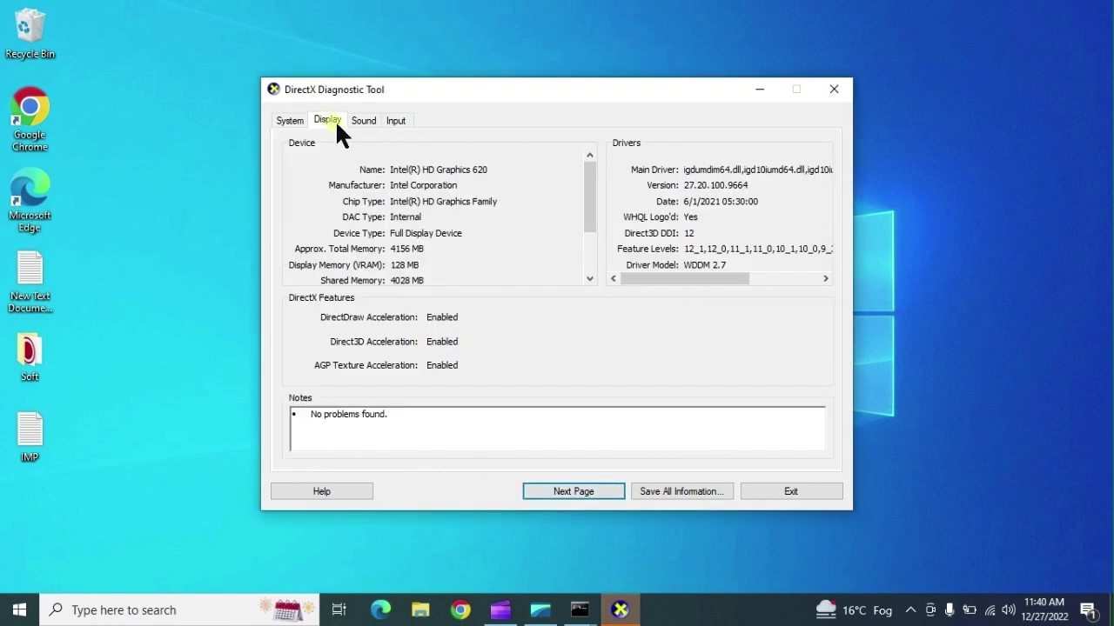
{"action": "left_click", "coordinate": [381, 122]}
{"action": "left_click", "coordinate": [396, 121]}
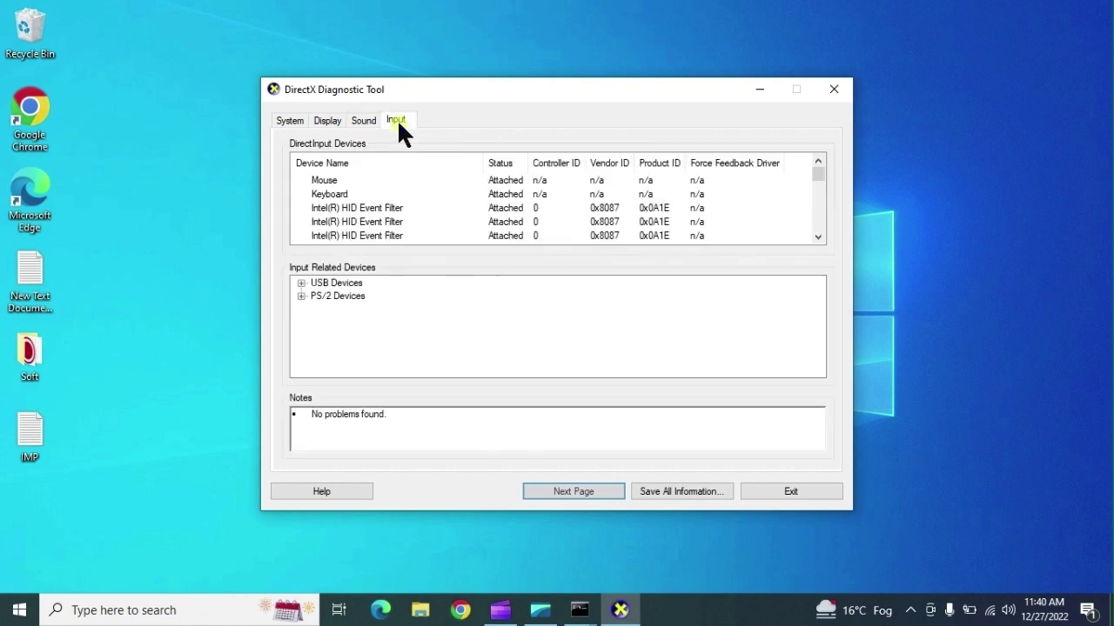
{"action": "left_click", "coordinate": [290, 119]}
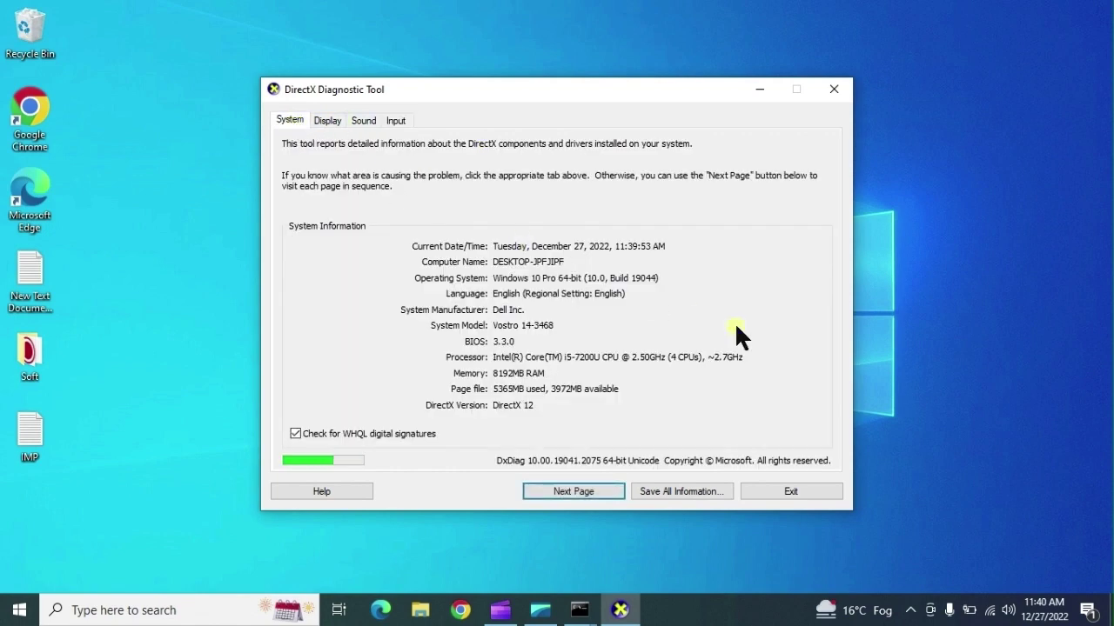
Exit the DirectX Diagnostic Tool and refresh the desktop
{"action": "left_click", "coordinate": [788, 494]}
{"action": "right_click", "coordinate": [286, 289]}
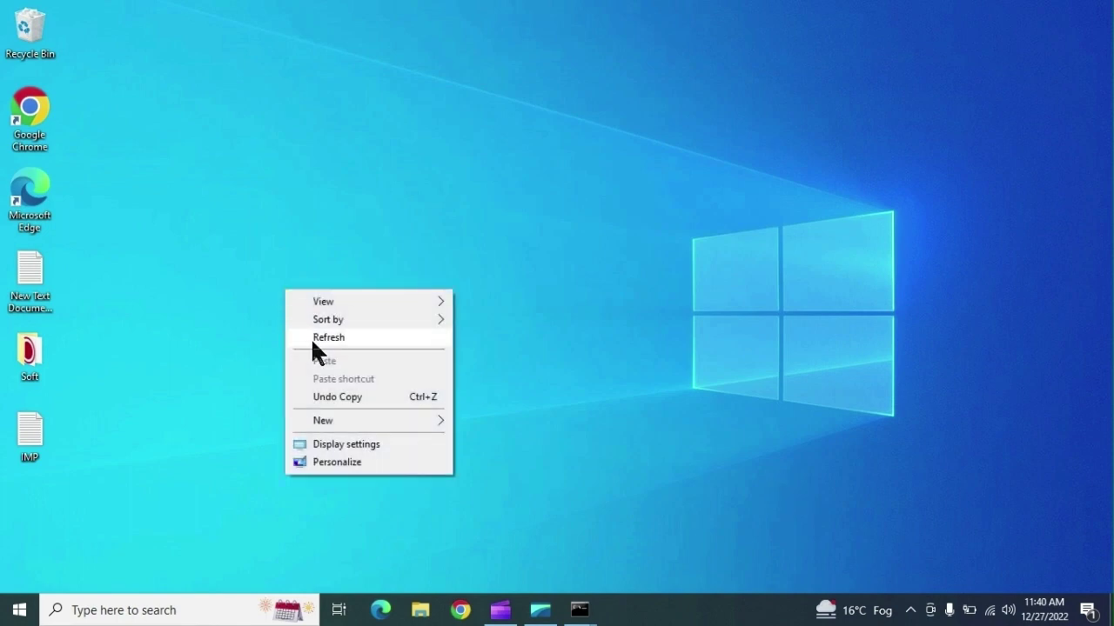
{"action": "left_click", "coordinate": [320, 337]}
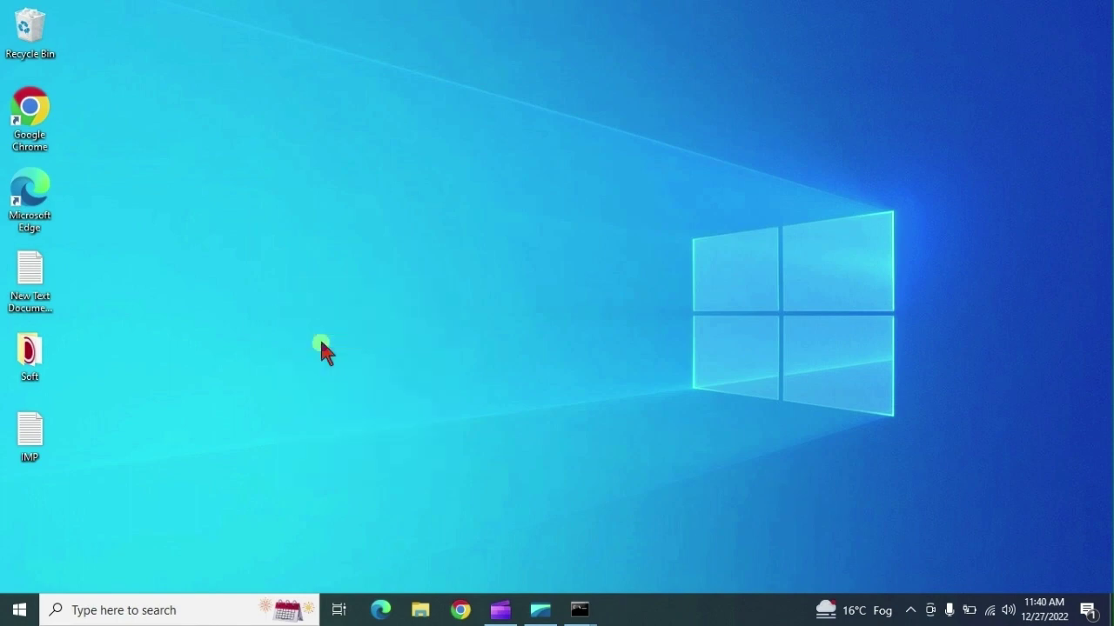
Open the Startup folder with shell:startup from Run and refresh its listing
{"action": "key", "text": "super+r"}
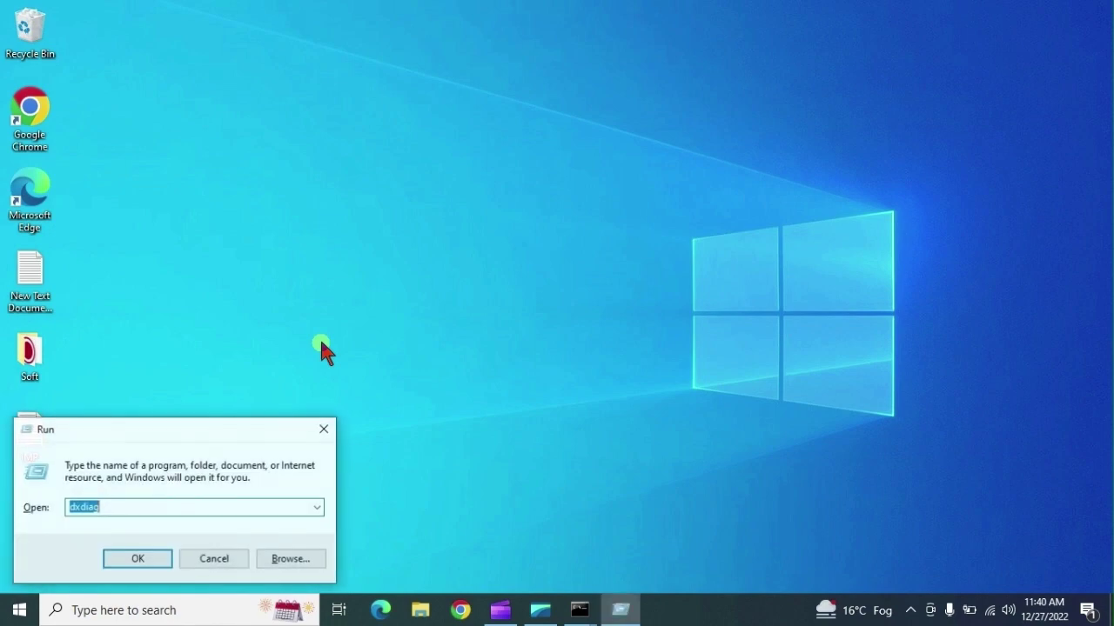
{"action": "type", "text": "shel"}
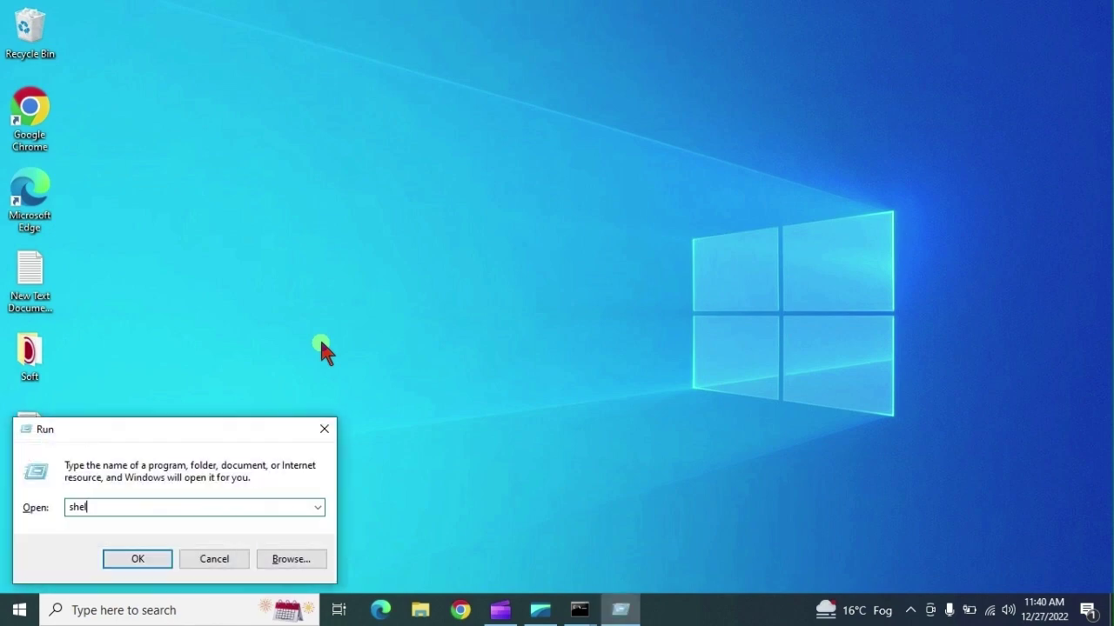
{"action": "type", "text": "l:startup"}
{"action": "key", "text": "Return"}
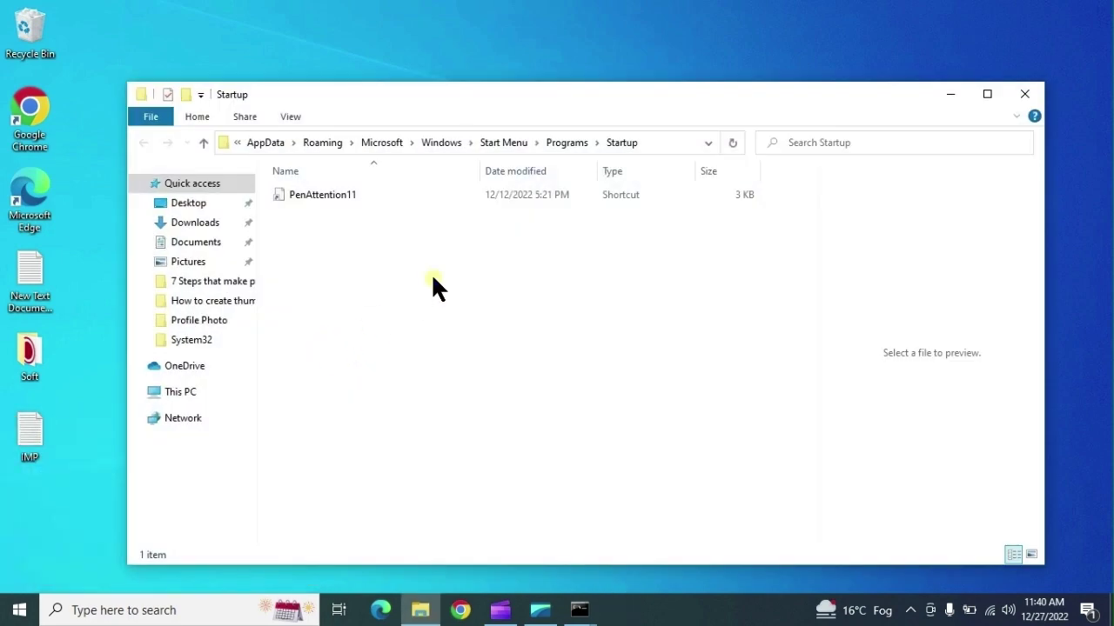
{"action": "right_click", "coordinate": [435, 263]}
{"action": "left_click", "coordinate": [478, 332]}
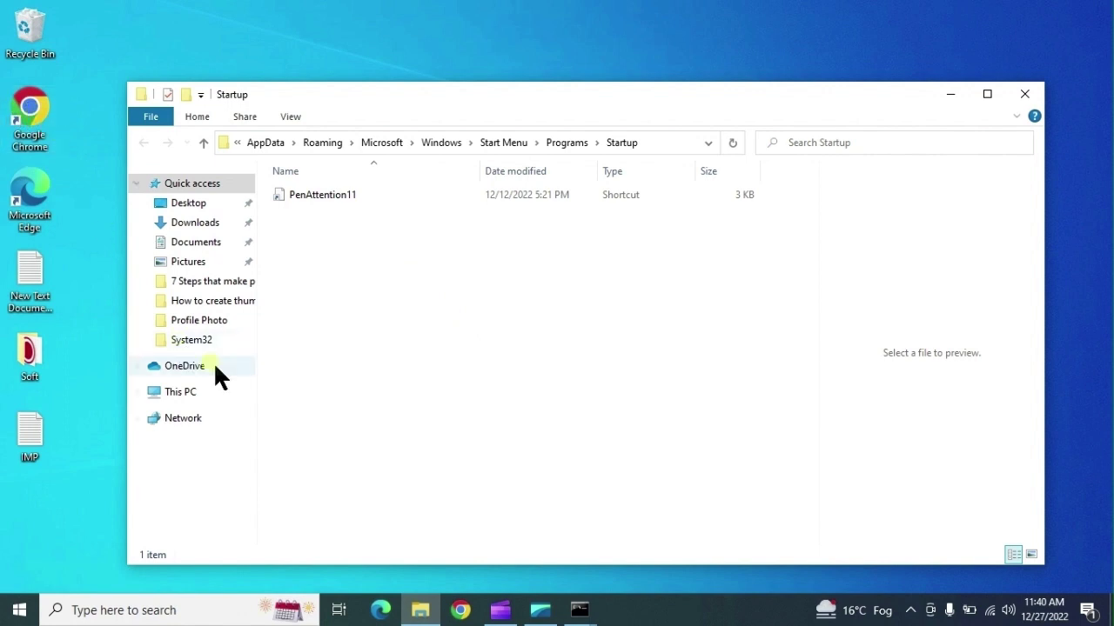
Drag the Google Chrome desktop shortcut into the Startup folder, close it, and refresh the desktop
{"action": "left_click", "coordinate": [44, 135]}
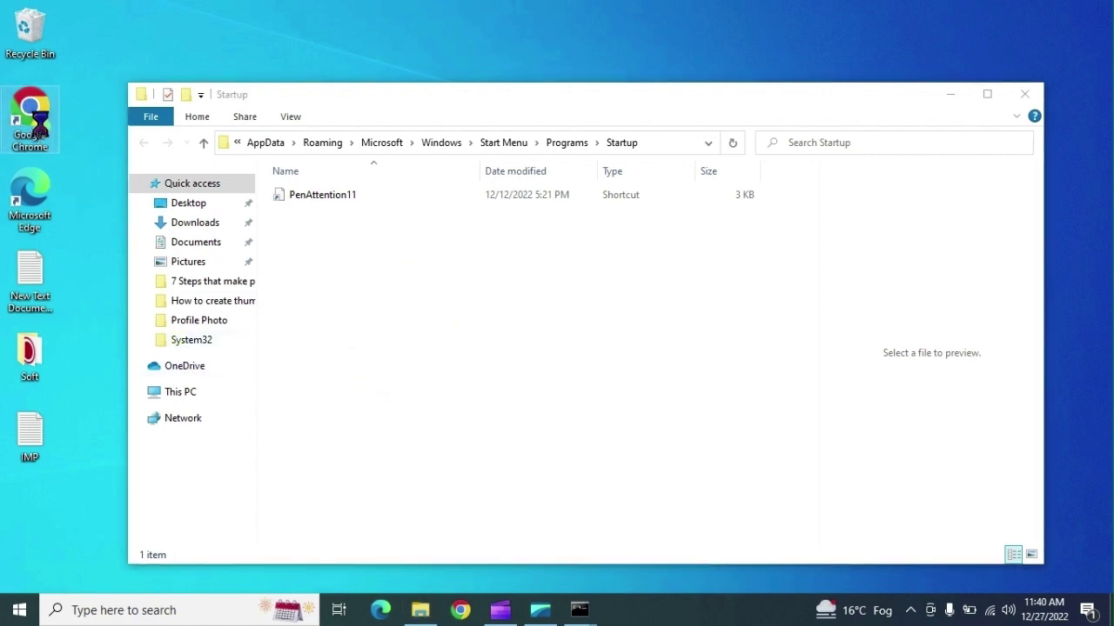
{"action": "right_click", "coordinate": [44, 132]}
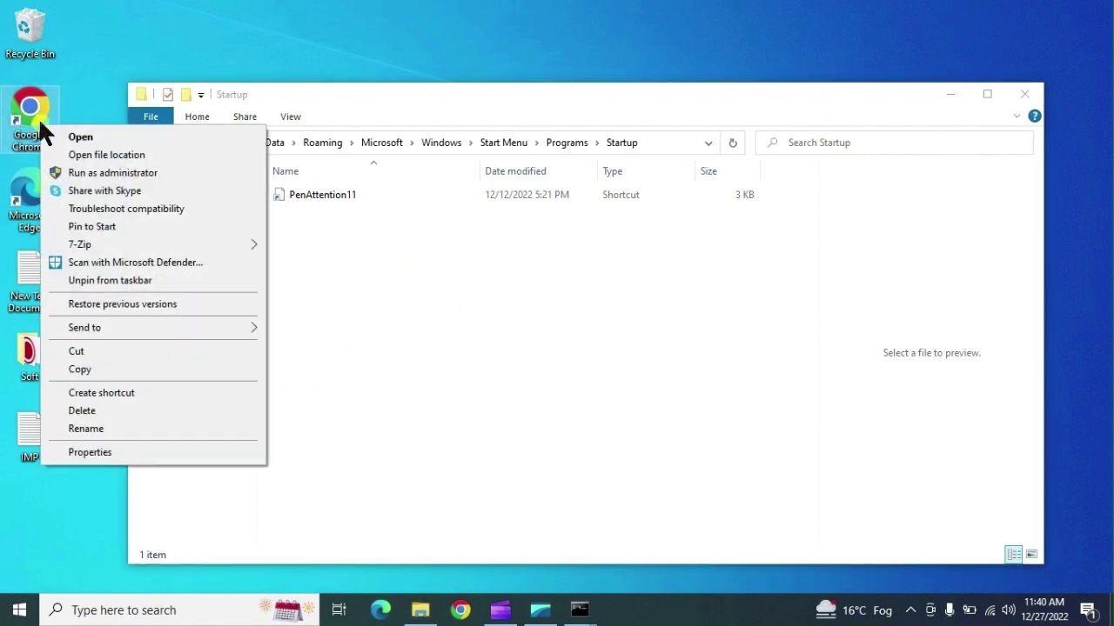
{"action": "left_click", "coordinate": [79, 59]}
{"action": "left_click_drag", "start_coordinate": [49, 113], "coordinate": [363, 248]}
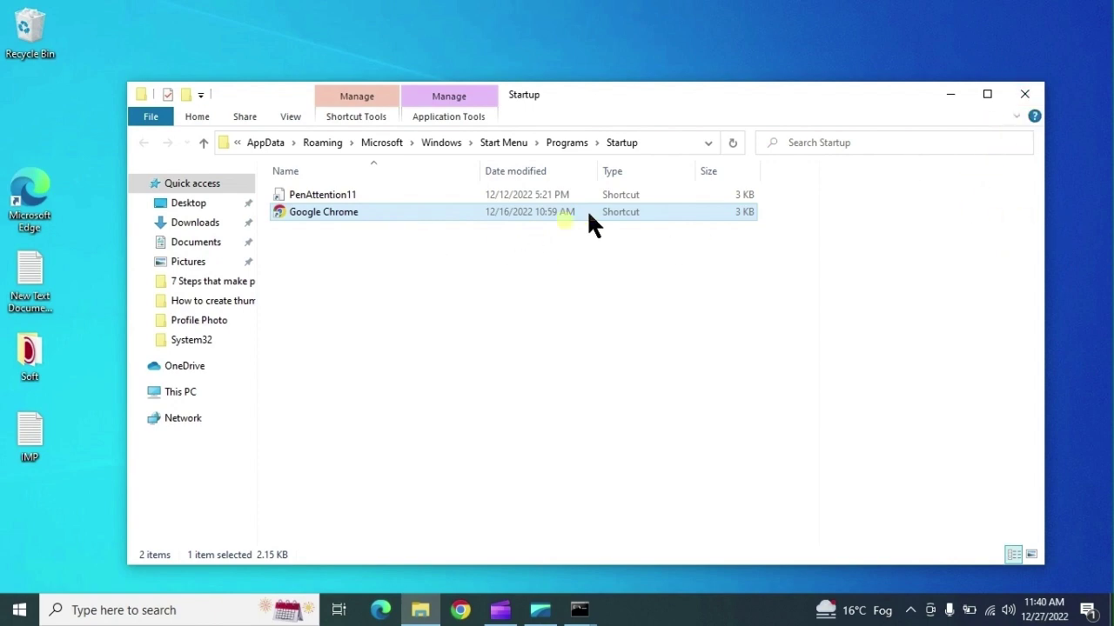
{"action": "left_click", "coordinate": [1023, 95]}
{"action": "right_click", "coordinate": [460, 419]}
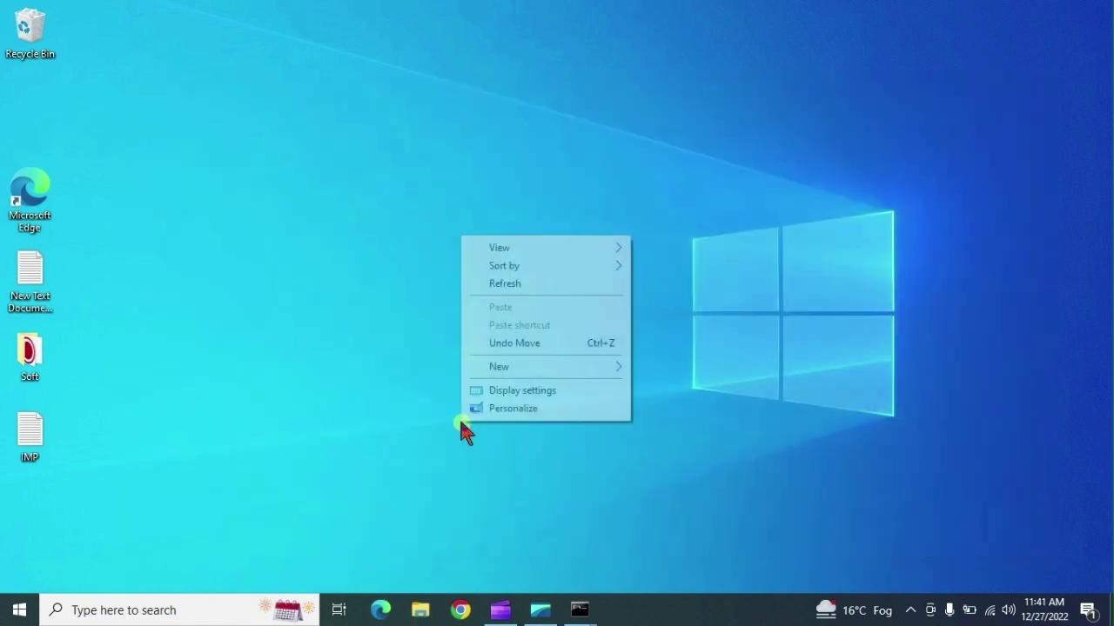
{"action": "left_click", "coordinate": [508, 284]}
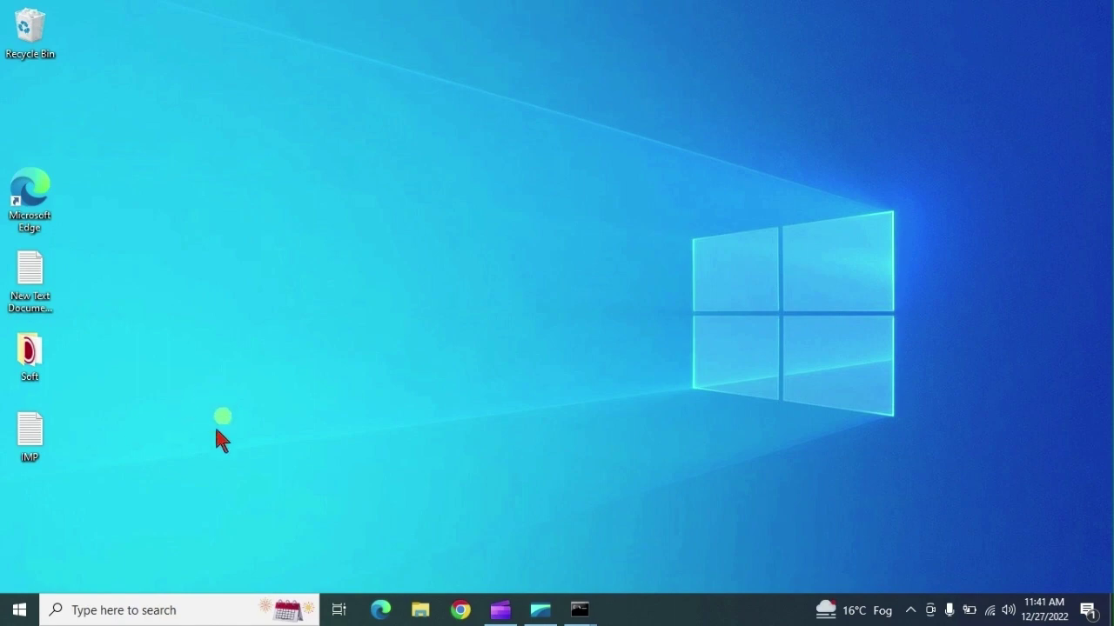
Launch gpedit.msc from the Run box opened via the Win+X menu
{"action": "right_click", "coordinate": [18, 609]}
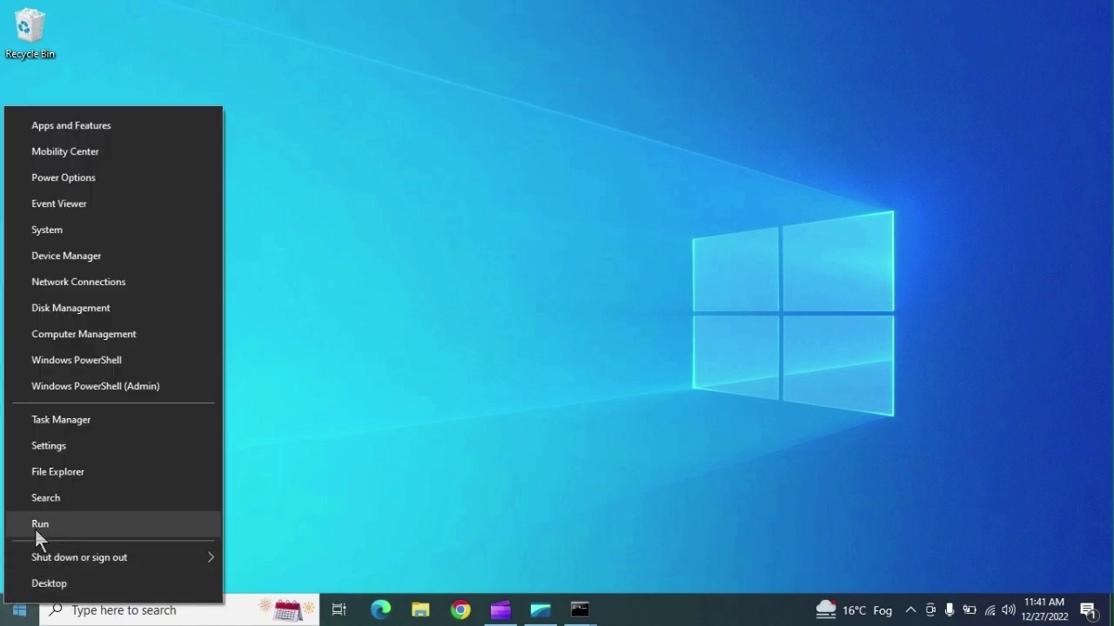
{"action": "left_click", "coordinate": [36, 525]}
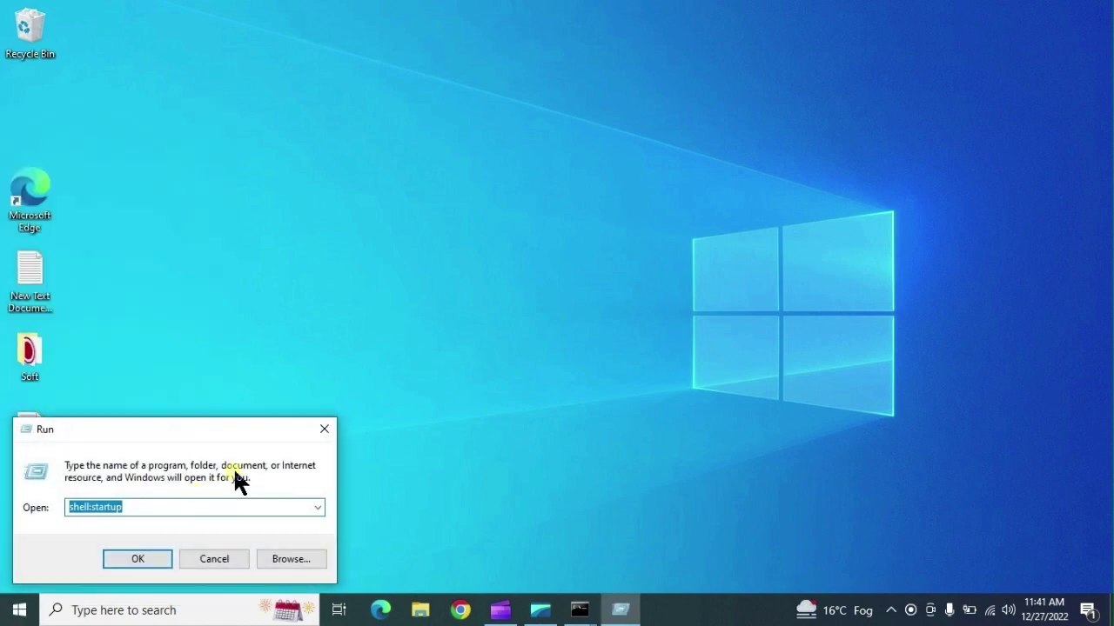
{"action": "type", "text": "gped"}
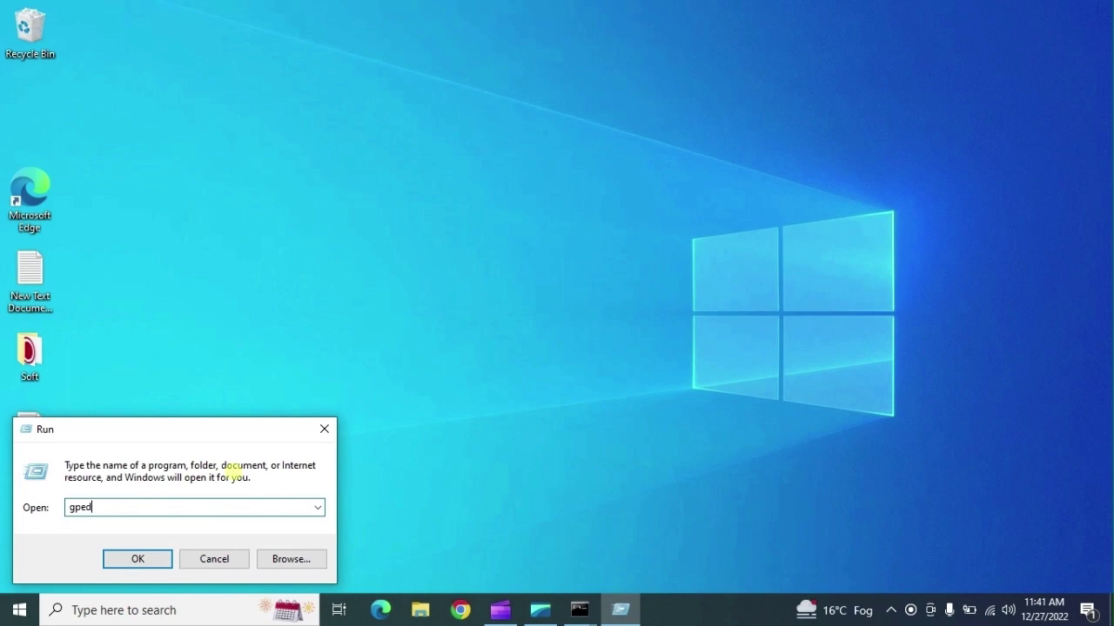
{"action": "type", "text": "it"}
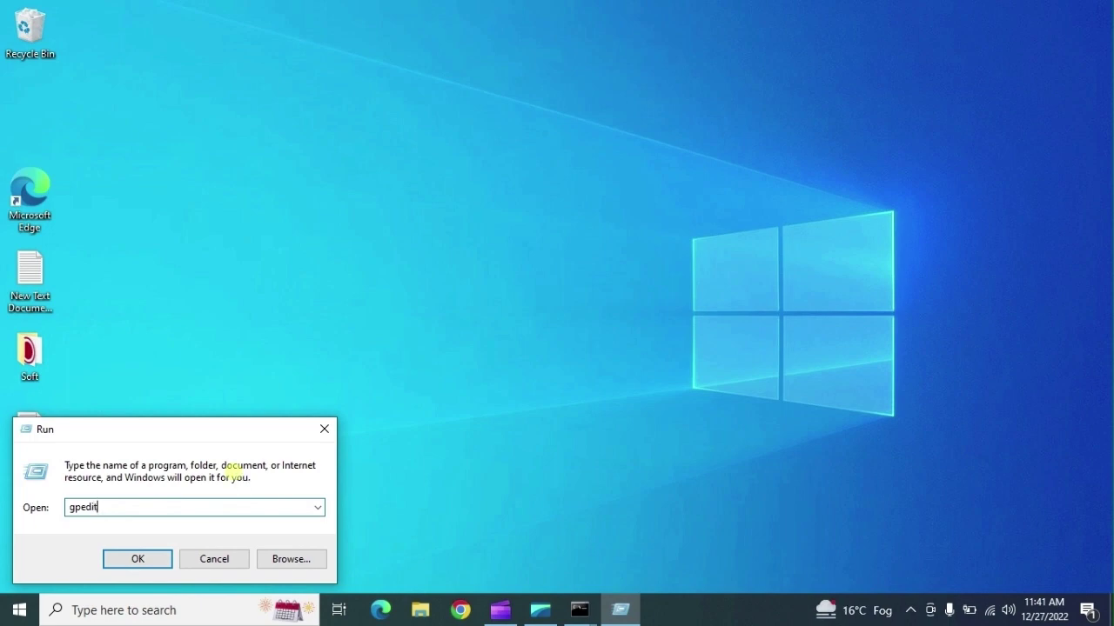
{"action": "type", "text": ".msc"}
{"action": "key", "text": "Return"}
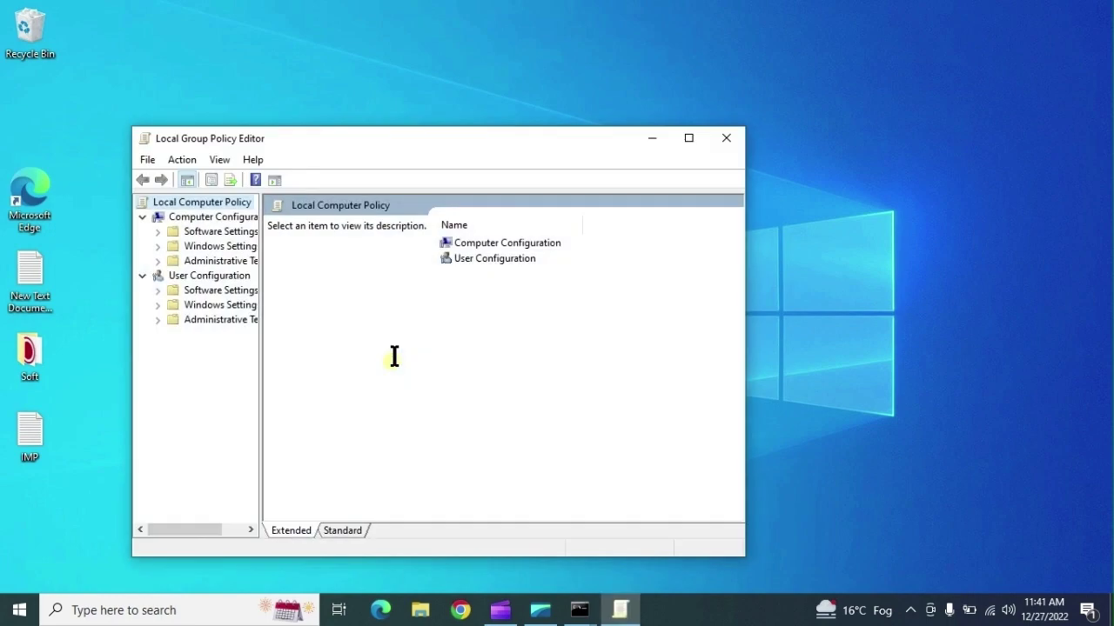
Maximize the policy editor, widen its tree pane, and expand Computer Configuration's Administrative Templates
{"action": "left_click", "coordinate": [392, 359]}
{"action": "left_click", "coordinate": [689, 138]}
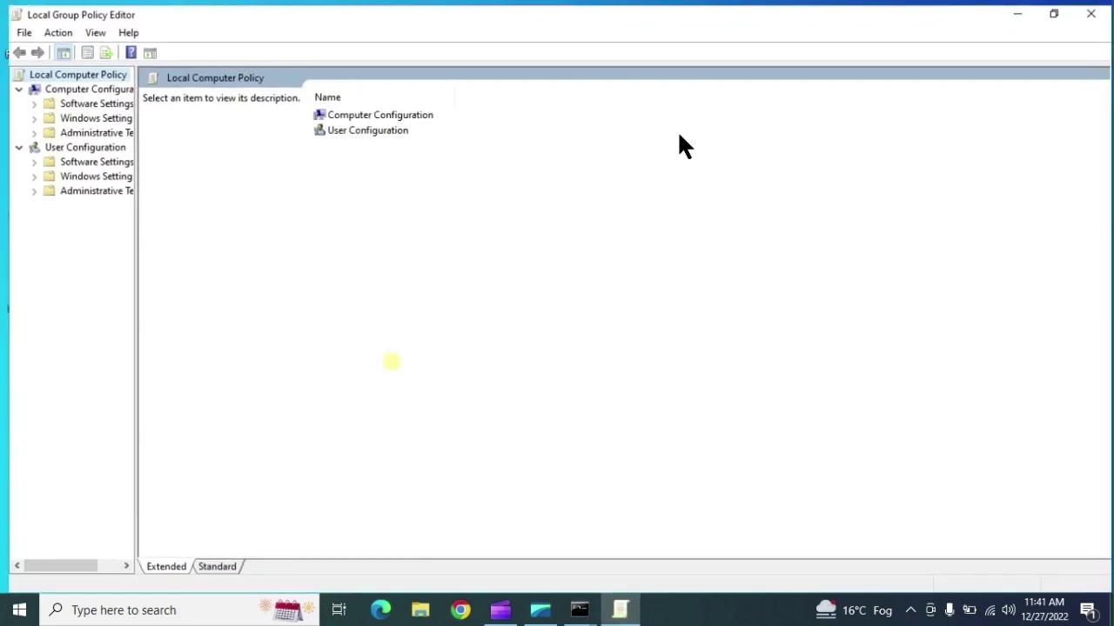
{"action": "left_click_drag", "start_coordinate": [128, 238], "coordinate": [228, 242]}
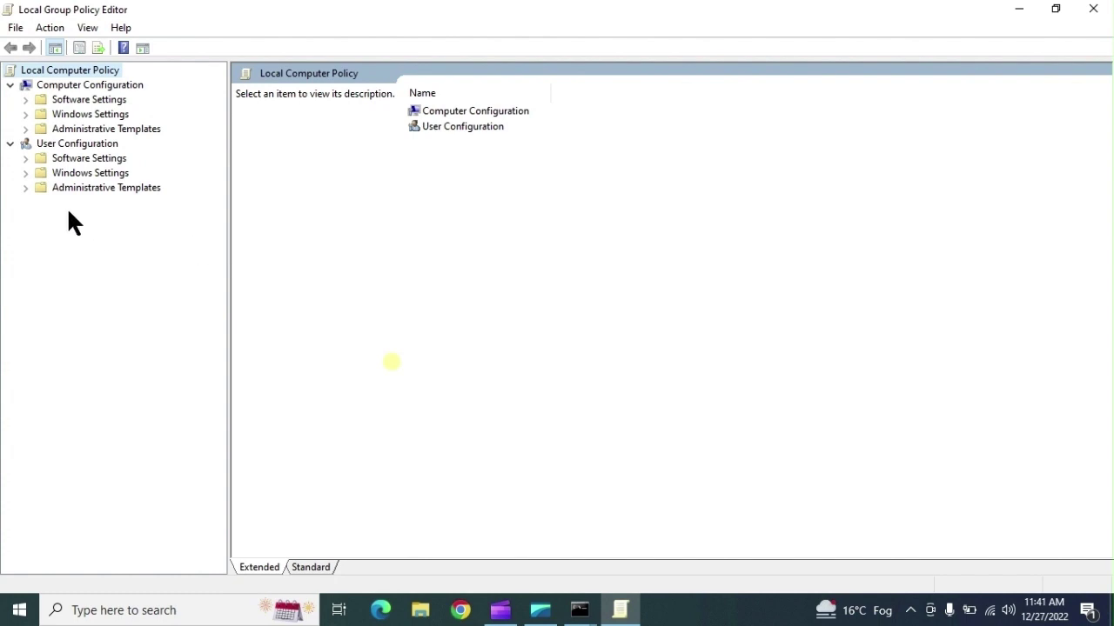
{"action": "left_click", "coordinate": [25, 128]}
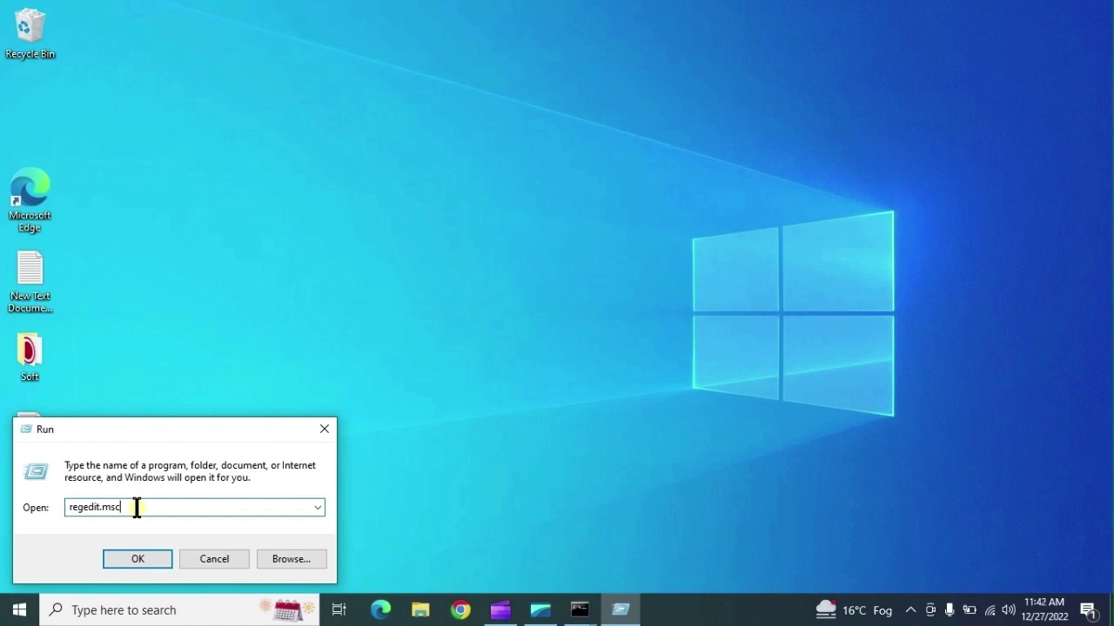
Correct the Run entry to regedit and launch Registry Editor
{"action": "key", "text": "BackSpace"}
{"action": "key", "text": "BackSpace"}
{"action": "key", "text": "BackSpace"}
{"action": "key", "text": "BackSpace"}
{"action": "double_click", "coordinate": [136, 508]}
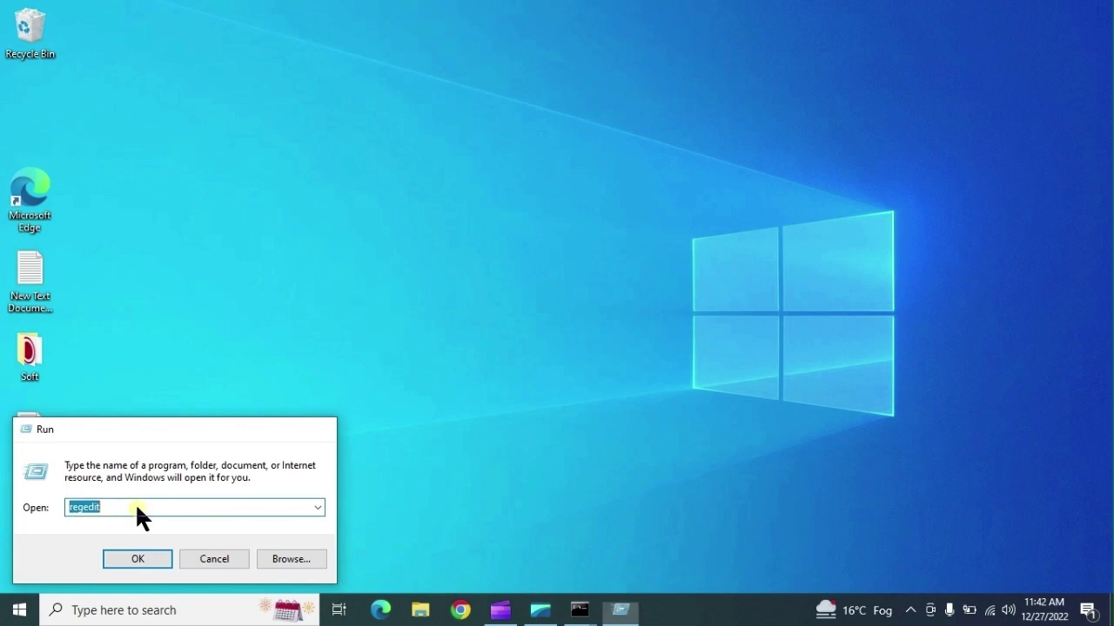
{"action": "key", "text": "Return"}
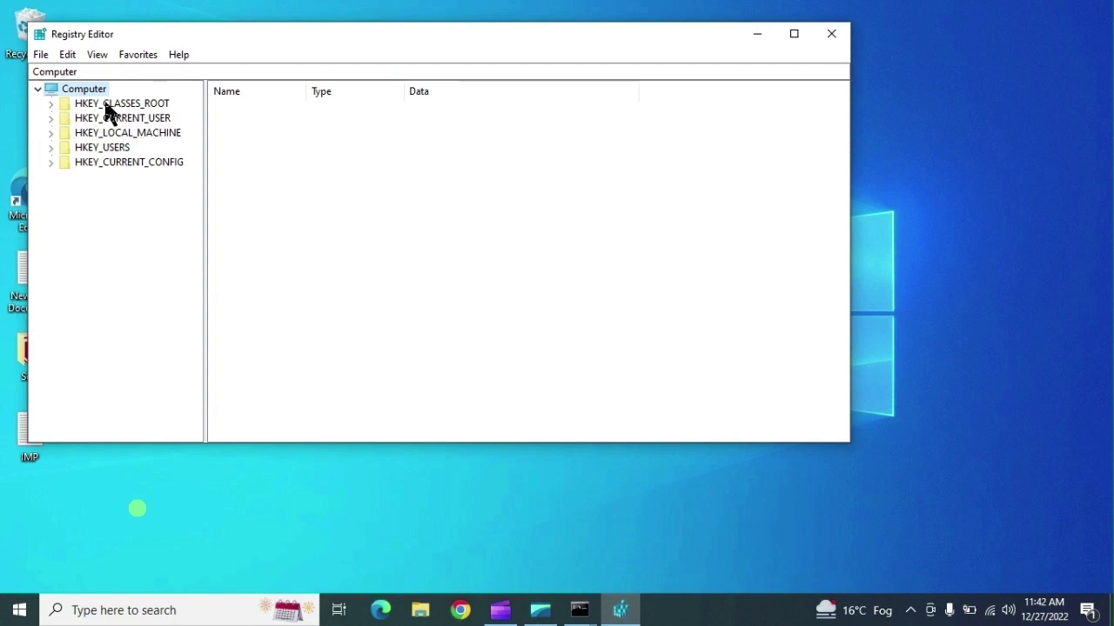
Expand HKEY_LOCAL_MACHINE, HKEY_CURRENT_CONFIG, HKEY_USERS, HKEY_CURRENT_USER and HKEY_CLASSES_ROOT
{"action": "left_click", "coordinate": [52, 133]}
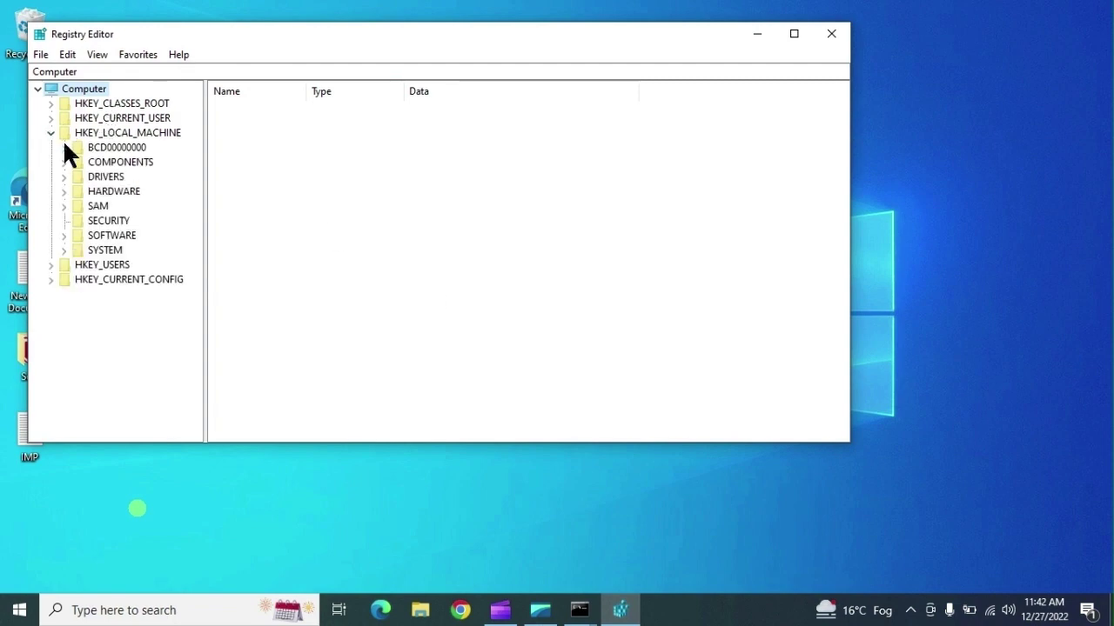
{"action": "left_click", "coordinate": [51, 280]}
{"action": "left_click", "coordinate": [51, 264]}
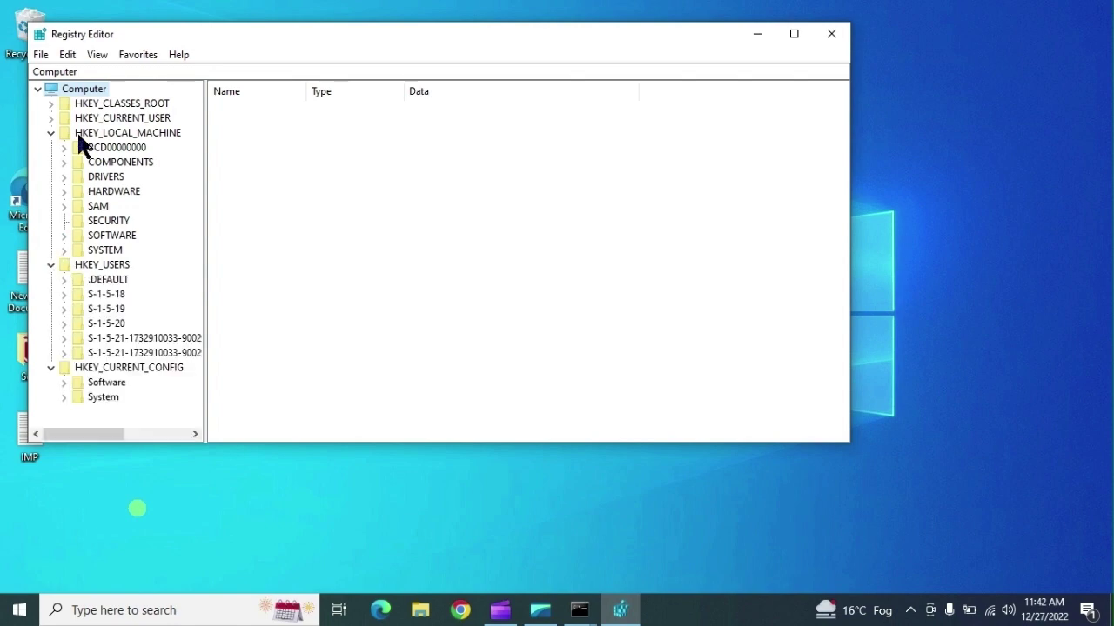
{"action": "left_click", "coordinate": [51, 118]}
{"action": "left_click", "coordinate": [51, 101]}
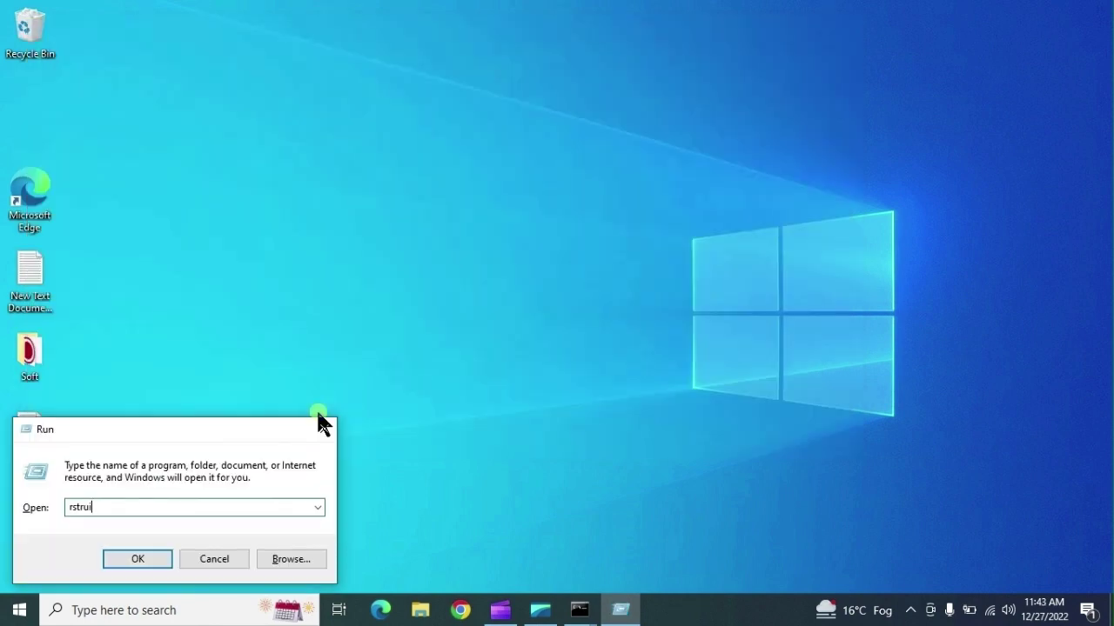
Complete the Run entry as rstrui.exe and launch System Restore
{"action": "type", "text": ".exe"}
{"action": "key", "text": "Return"}
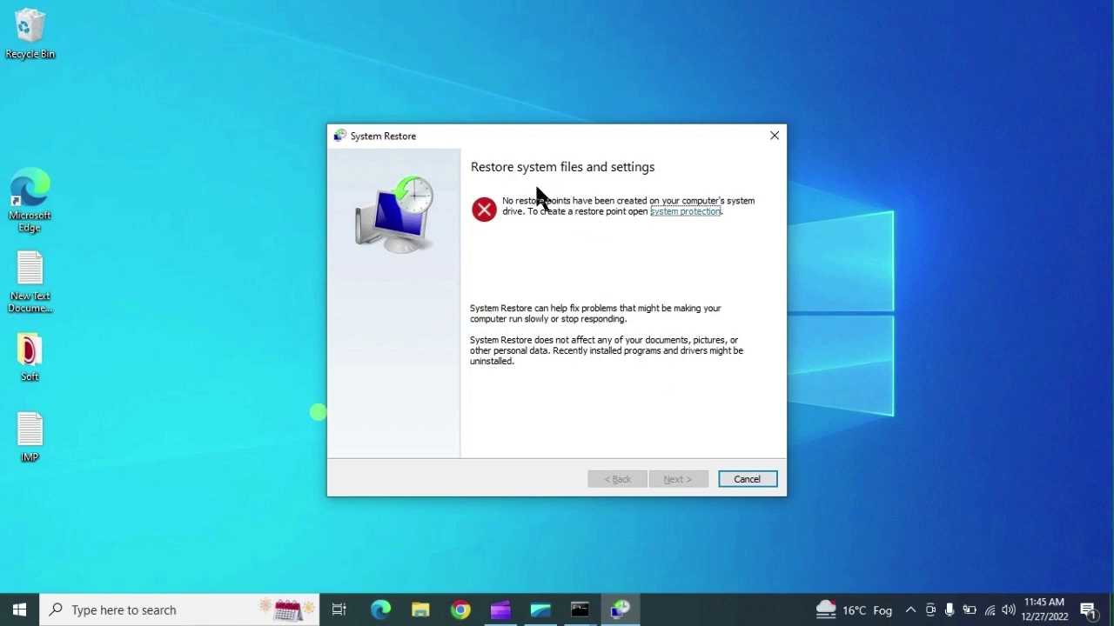
Cancel System Restore and refresh the desktop
{"action": "left_click", "coordinate": [746, 475]}
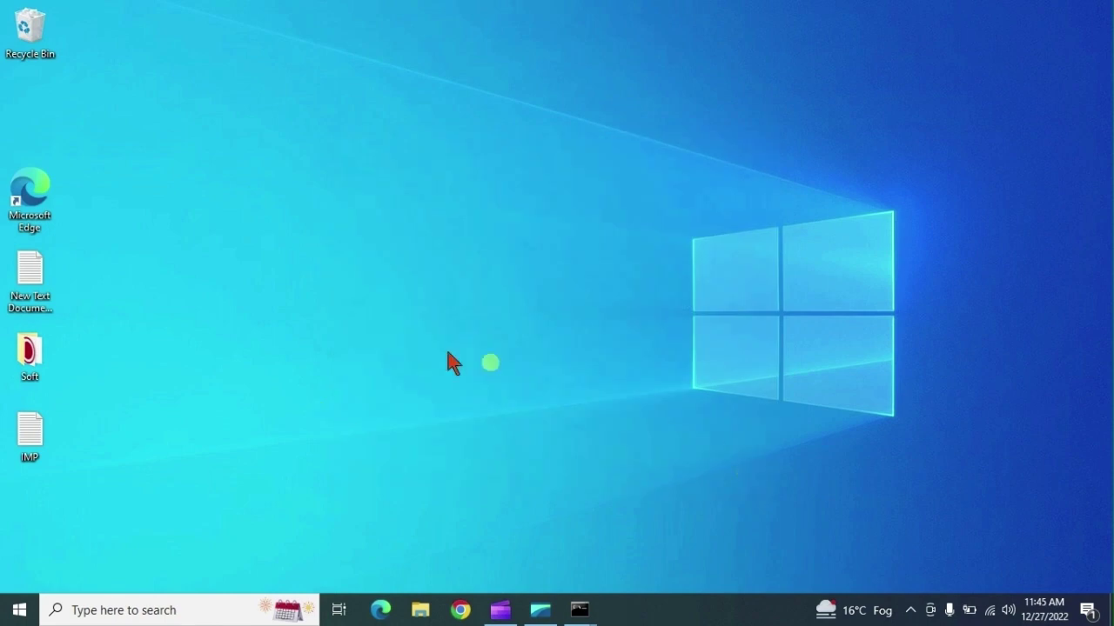
{"action": "right_click", "coordinate": [228, 291]}
{"action": "left_click", "coordinate": [270, 340]}
Run 'shutdown /s', add a typed computer name to the list, and keep Restart as the action
{"action": "key", "text": "super+r"}
{"action": "type", "text": "shutdown"}
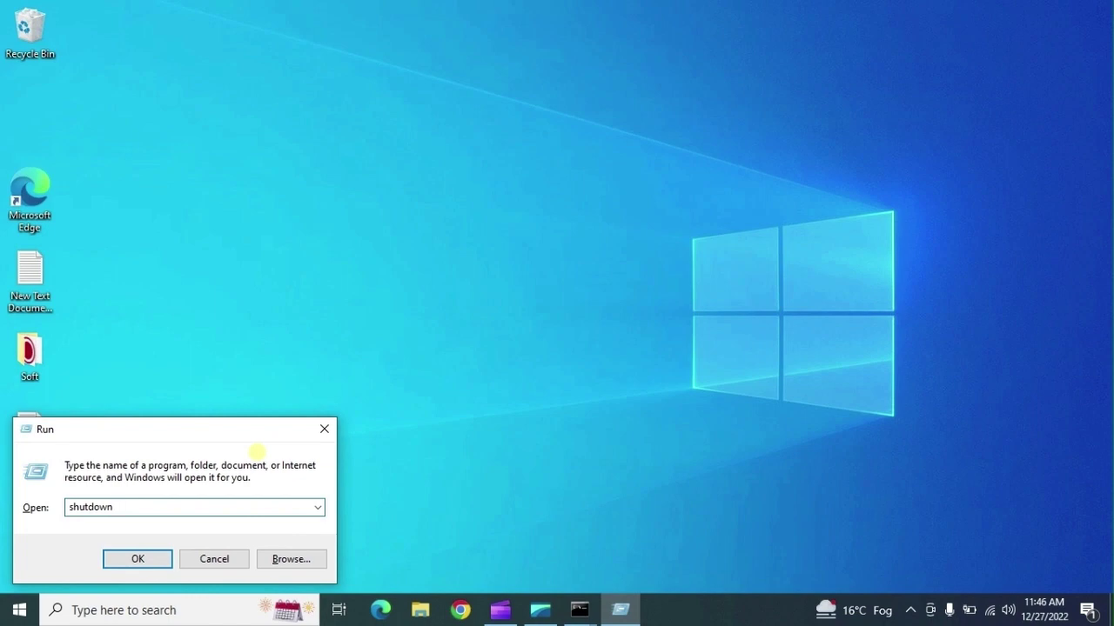
{"action": "type", "text": " /s"}
{"action": "key", "text": "Return"}
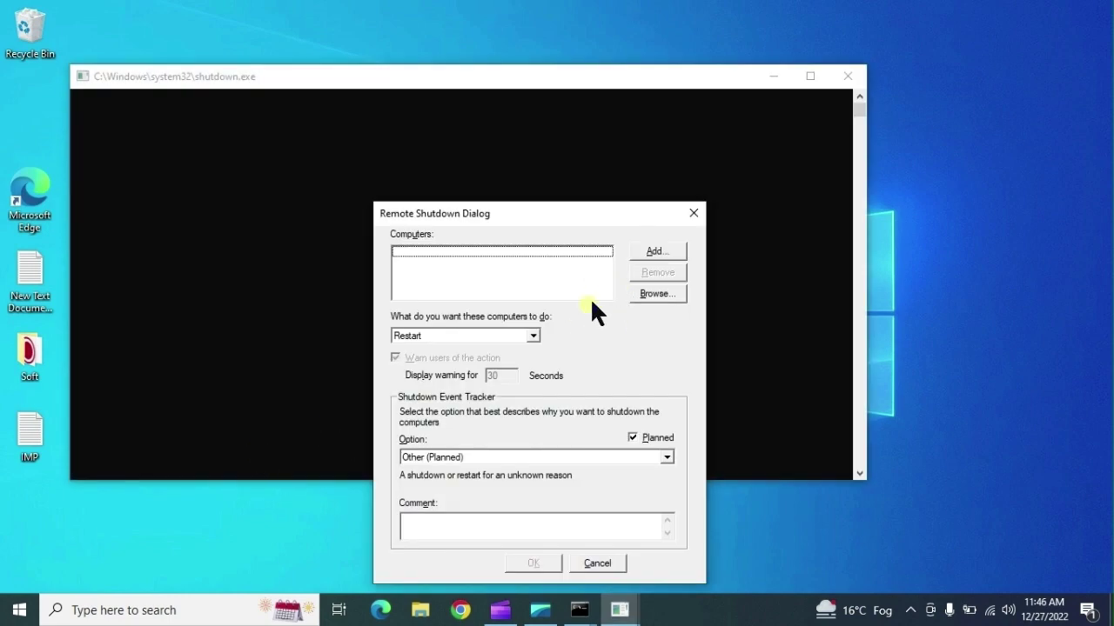
{"action": "left_click", "coordinate": [646, 251]}
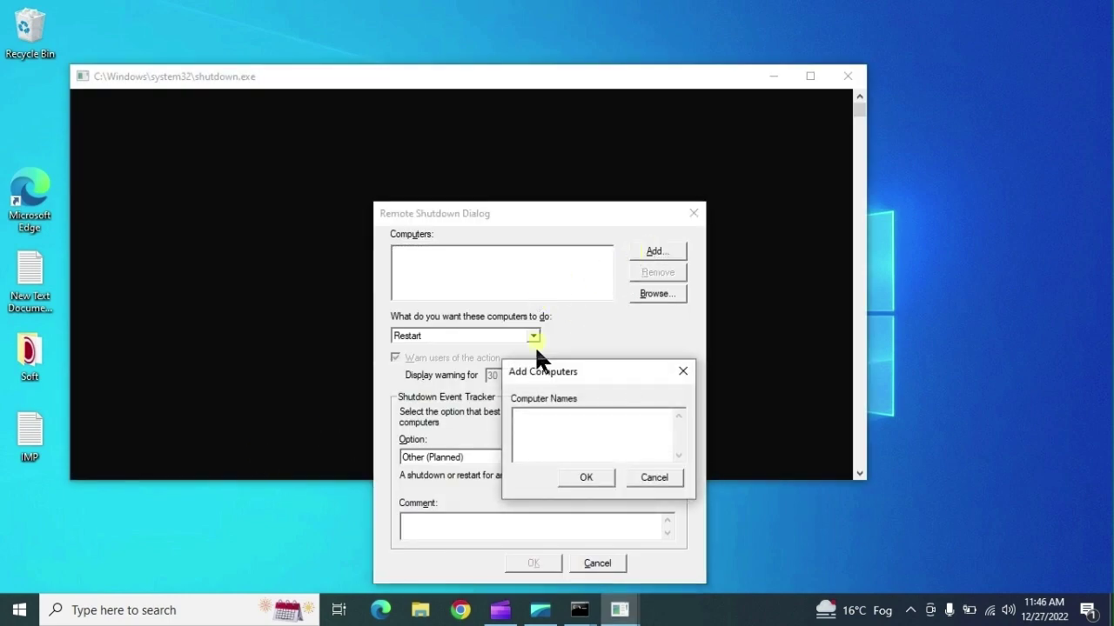
{"action": "type", "text": "hsdjhjhjk"}
{"action": "left_click", "coordinate": [598, 478]}
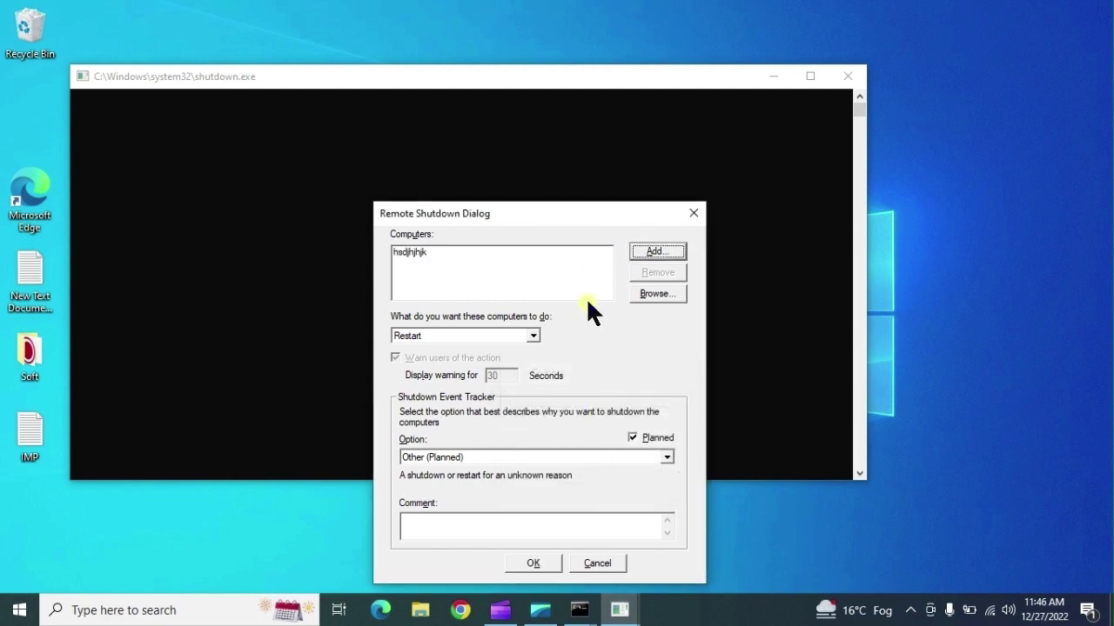
{"action": "left_click", "coordinate": [534, 335]}
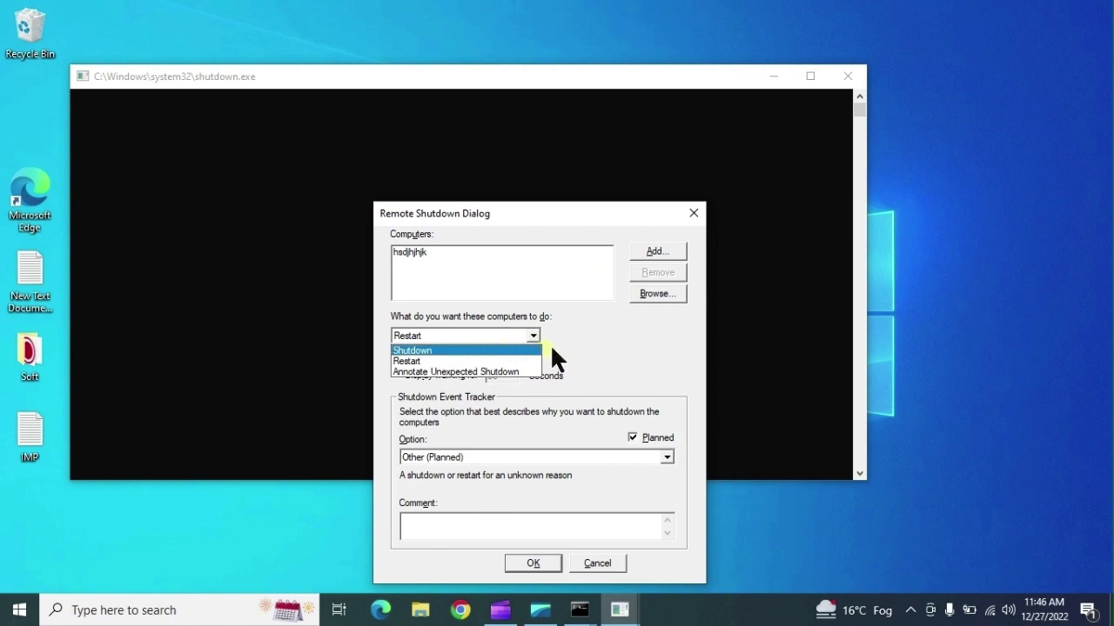
{"action": "left_click", "coordinate": [595, 339]}
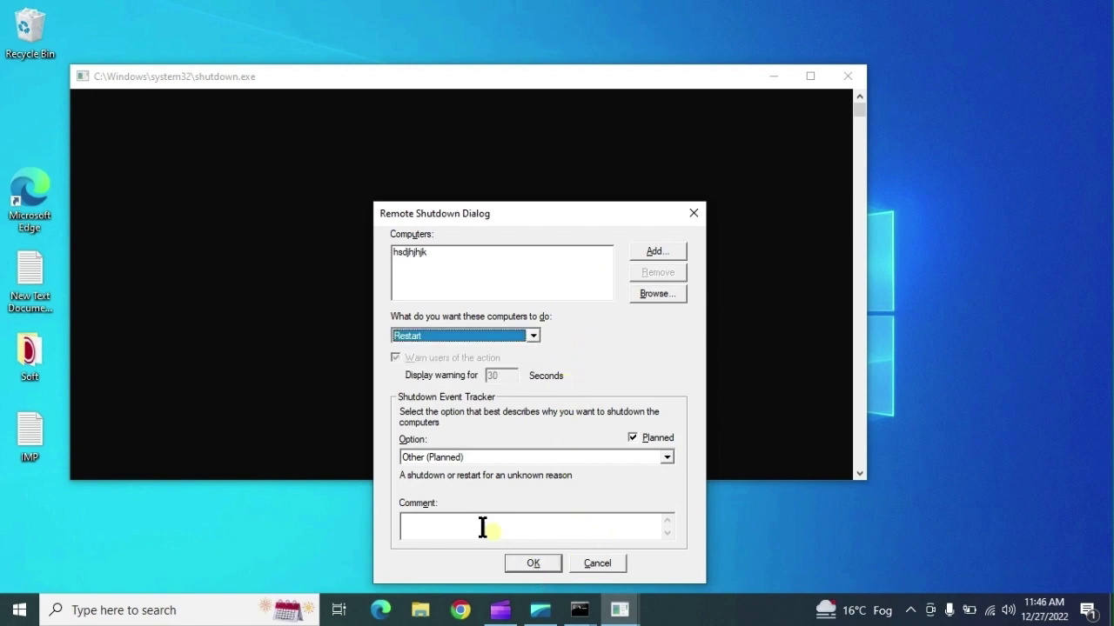
Cancel the Remote Shutdown Dialog and refresh the desktop
{"action": "left_click", "coordinate": [597, 564]}
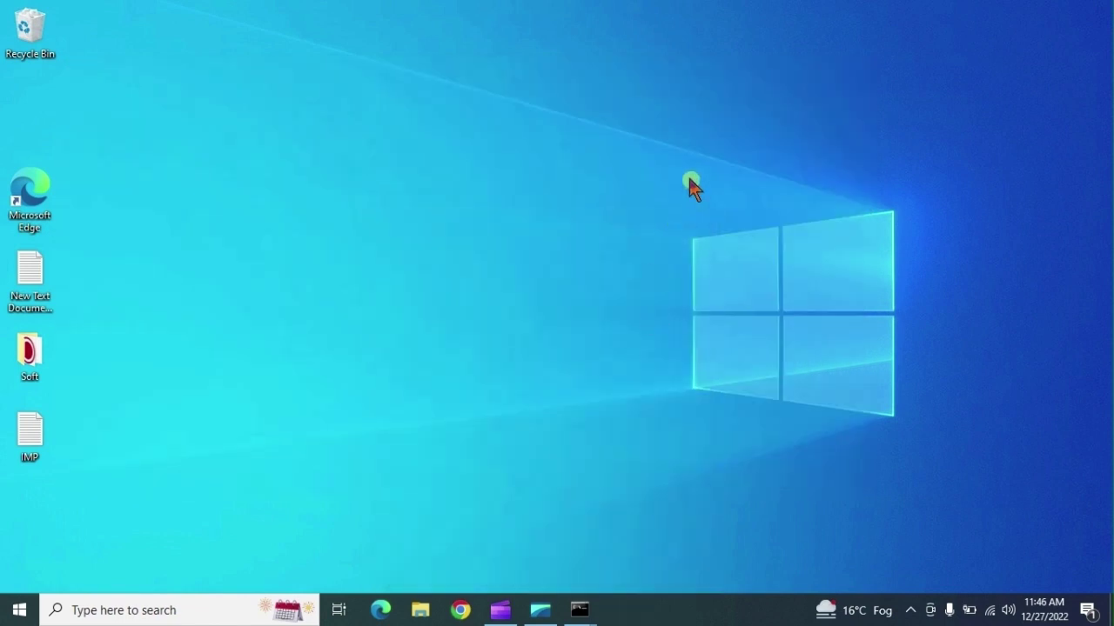
{"action": "right_click", "coordinate": [407, 120]}
{"action": "left_click", "coordinate": [442, 168]}
Search Start for cmd and launch Command Prompt as administrator
{"action": "key", "text": "super"}
{"action": "type", "text": "ms"}
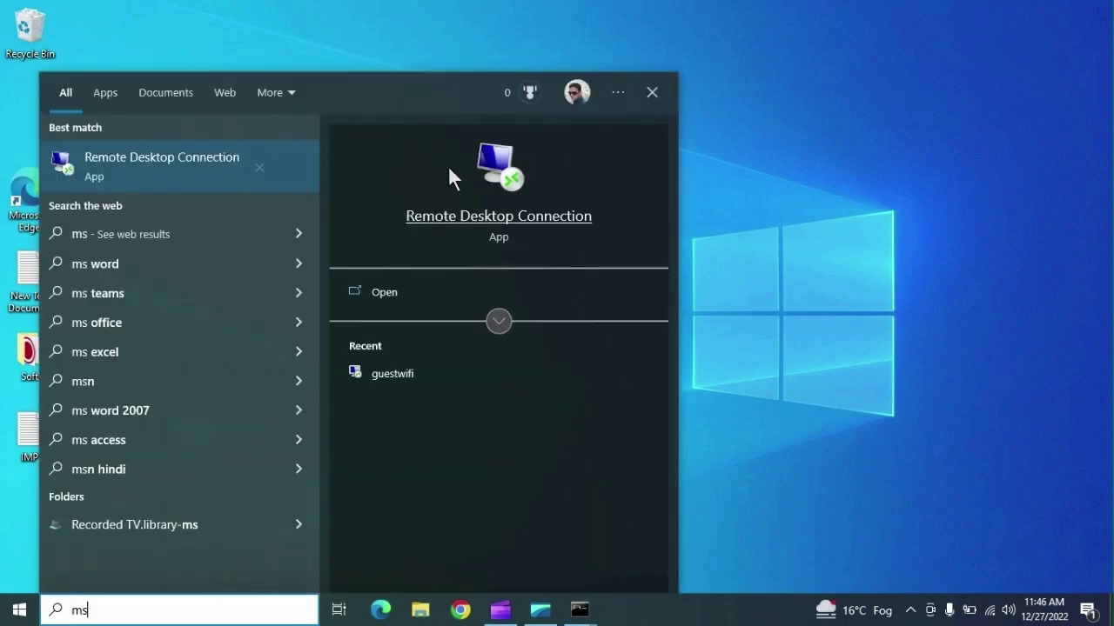
{"action": "key", "text": "BackSpace"}
{"action": "key", "text": "BackSpace"}
{"action": "key", "text": "Escape"}
{"action": "key", "text": "super"}
{"action": "type", "text": "ms"}
{"action": "key", "text": "BackSpace"}
{"action": "key", "text": "BackSpace"}
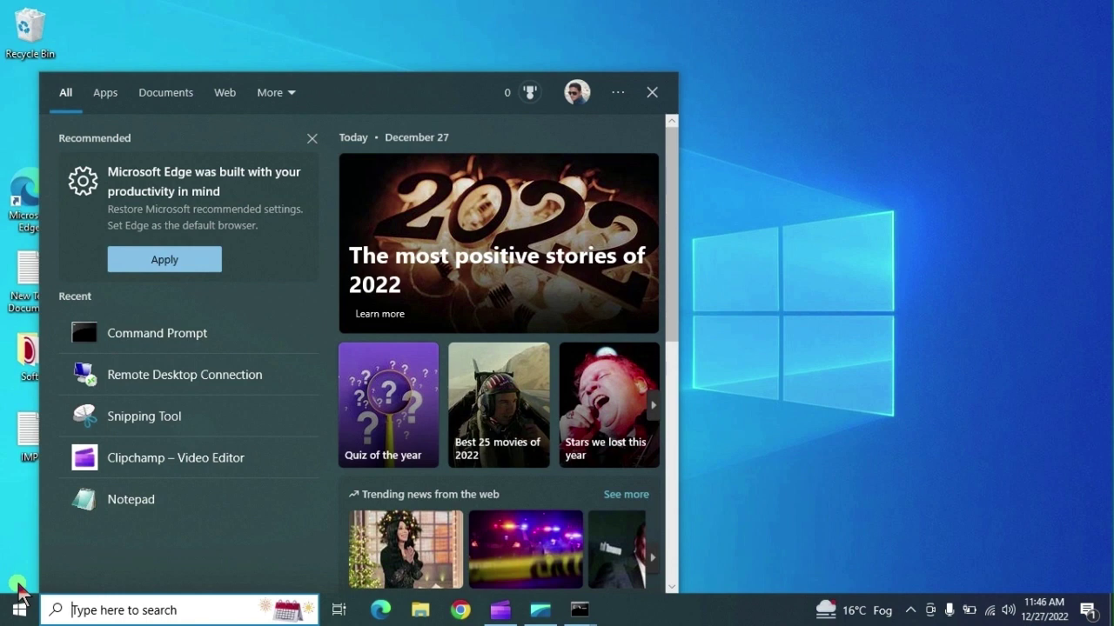
{"action": "type", "text": "cmd"}
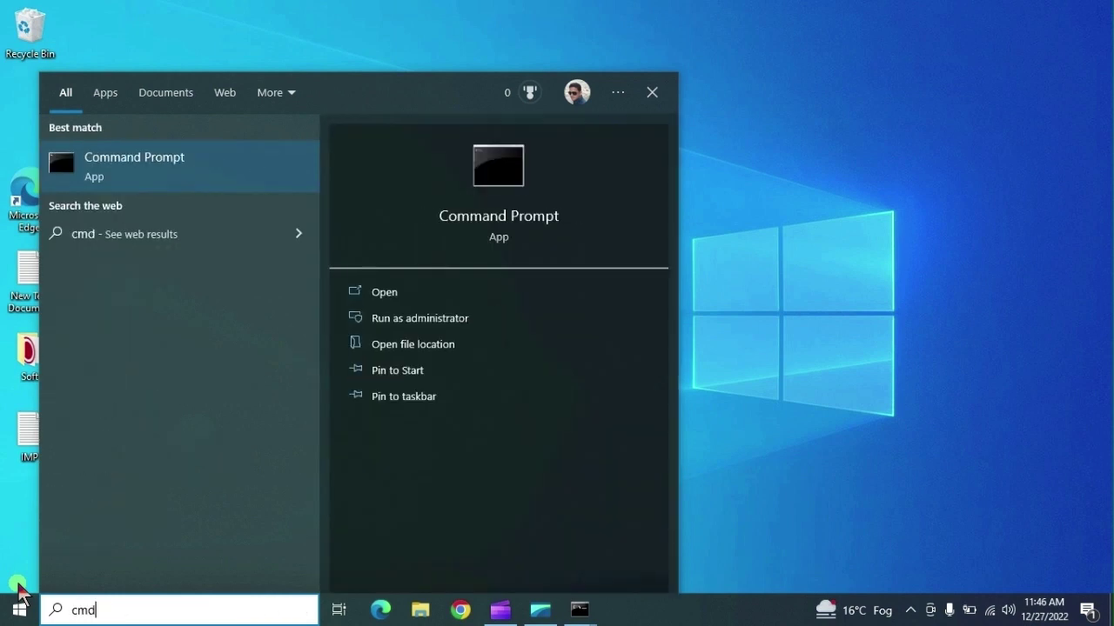
{"action": "left_click", "coordinate": [421, 318]}
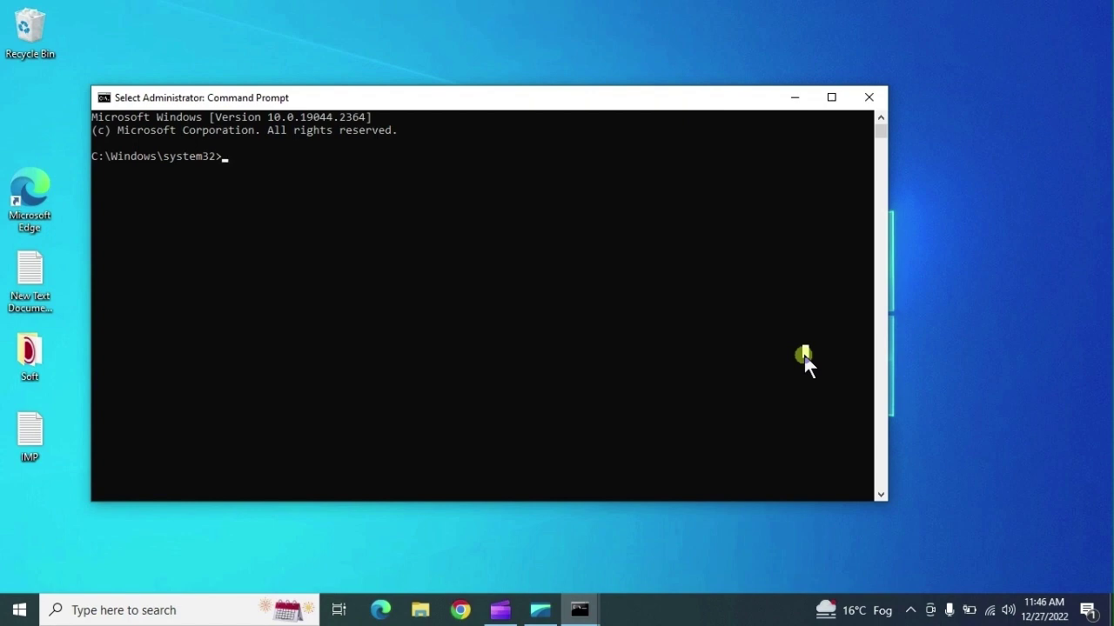
Run 'wmic bios get serialnumber' and select the returned serial number
{"action": "type", "text": "wmic "}
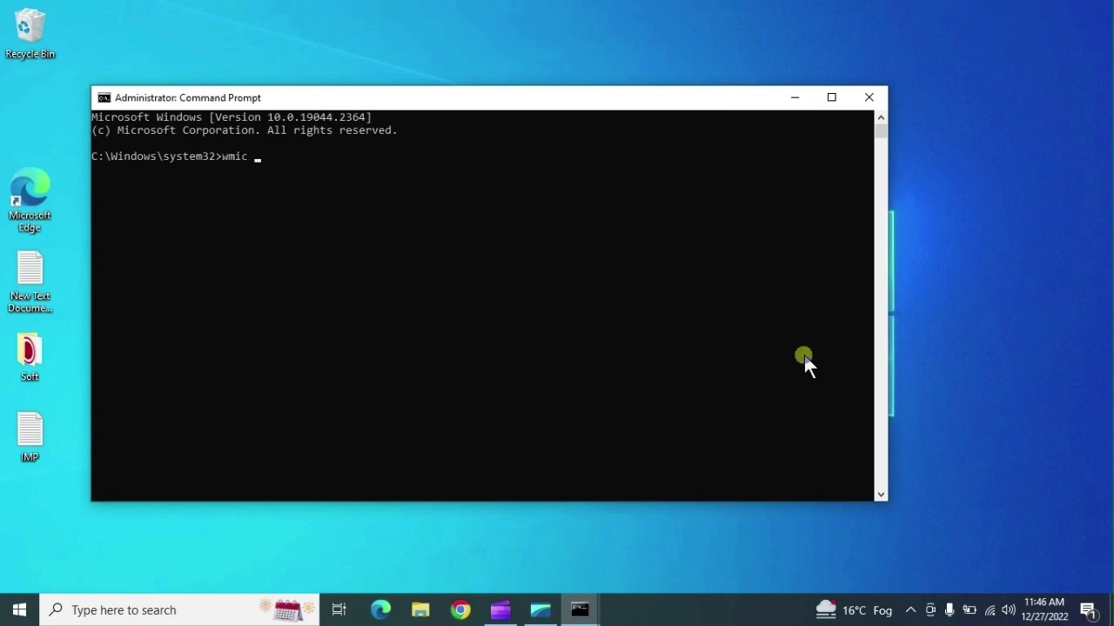
{"action": "type", "text": "bios get serialnumb"}
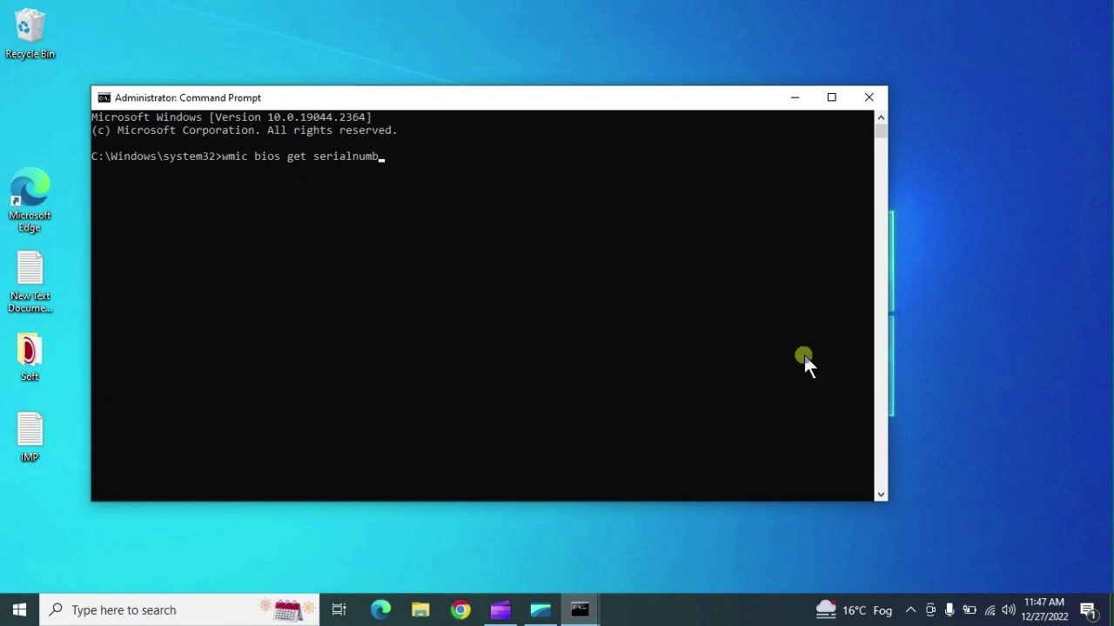
{"action": "type", "text": "er"}
{"action": "key", "text": "Return"}
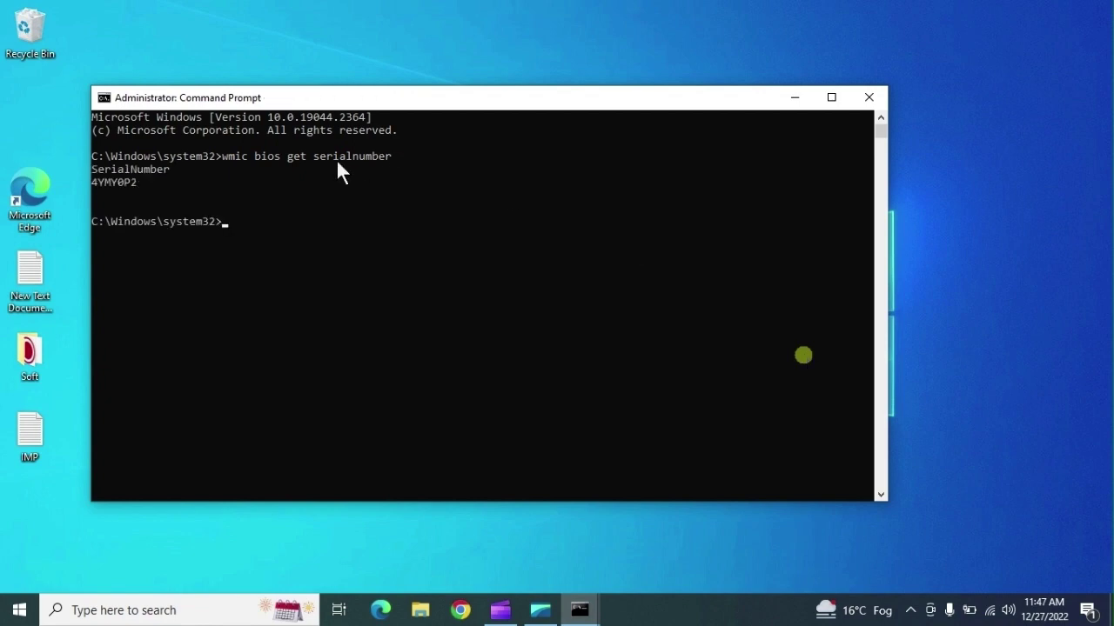
{"action": "left_click_drag", "start_coordinate": [140, 185], "coordinate": [92, 186]}
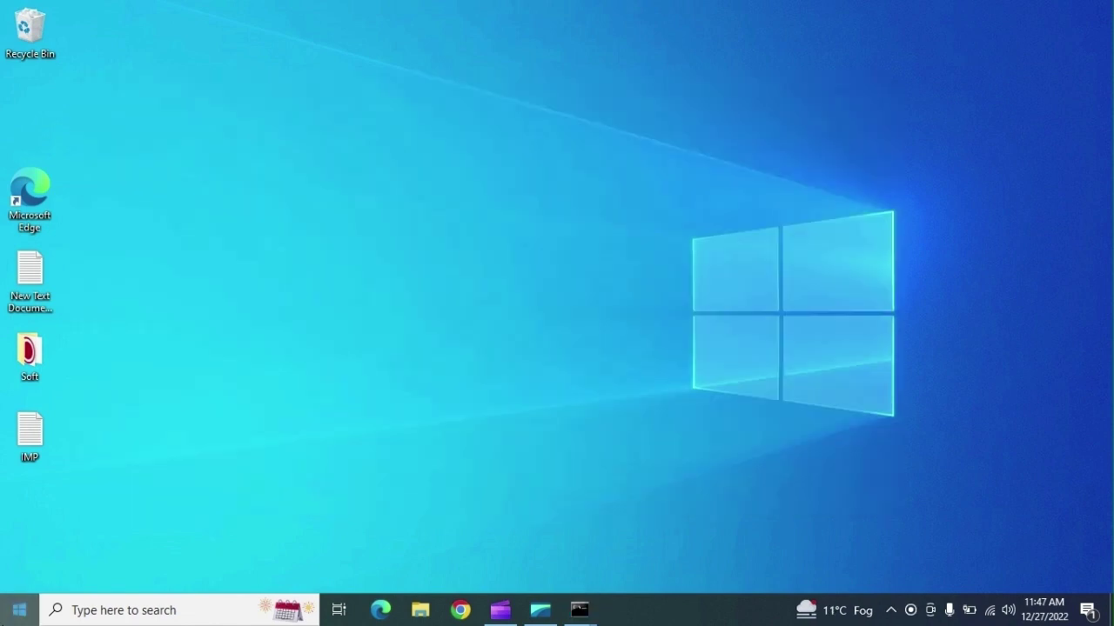
Open a new administrator Command Prompt from search
{"action": "key", "text": "super+s"}
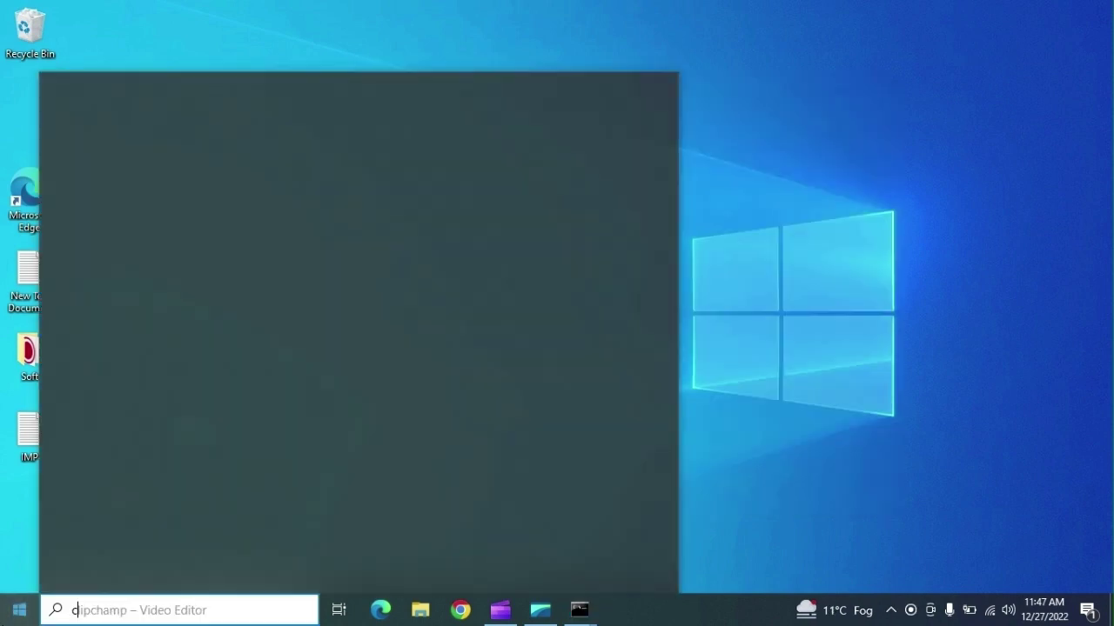
{"action": "type", "text": "cmd"}
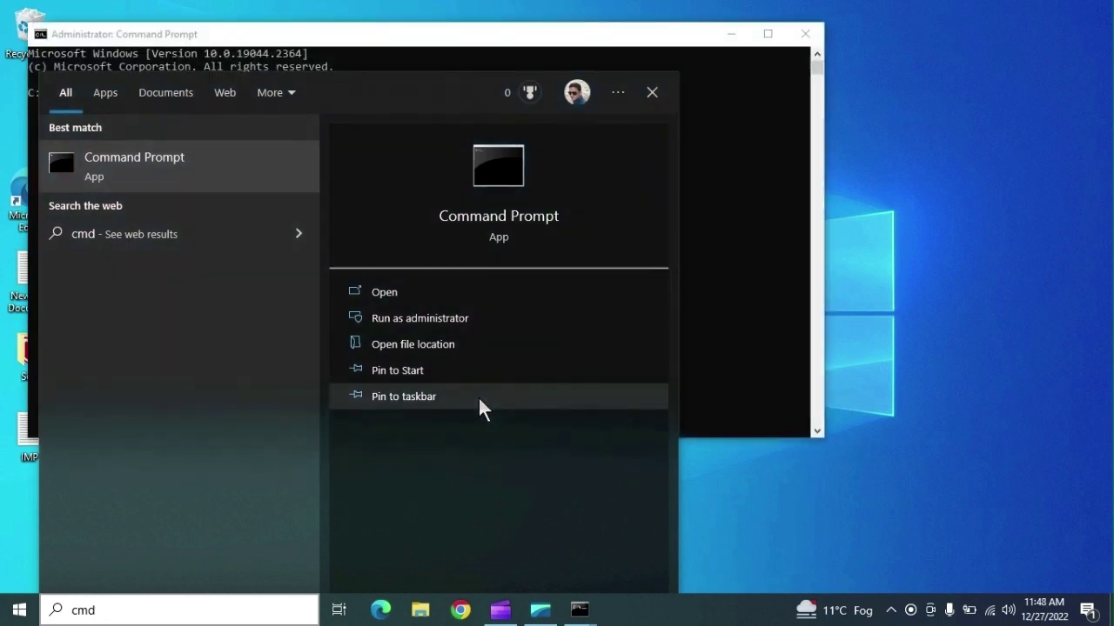
{"action": "left_click", "coordinate": [733, 280]}
Run 'nslookup 192.168.3.237', checking the address in Run's history midway
{"action": "type", "text": "nslookup"}
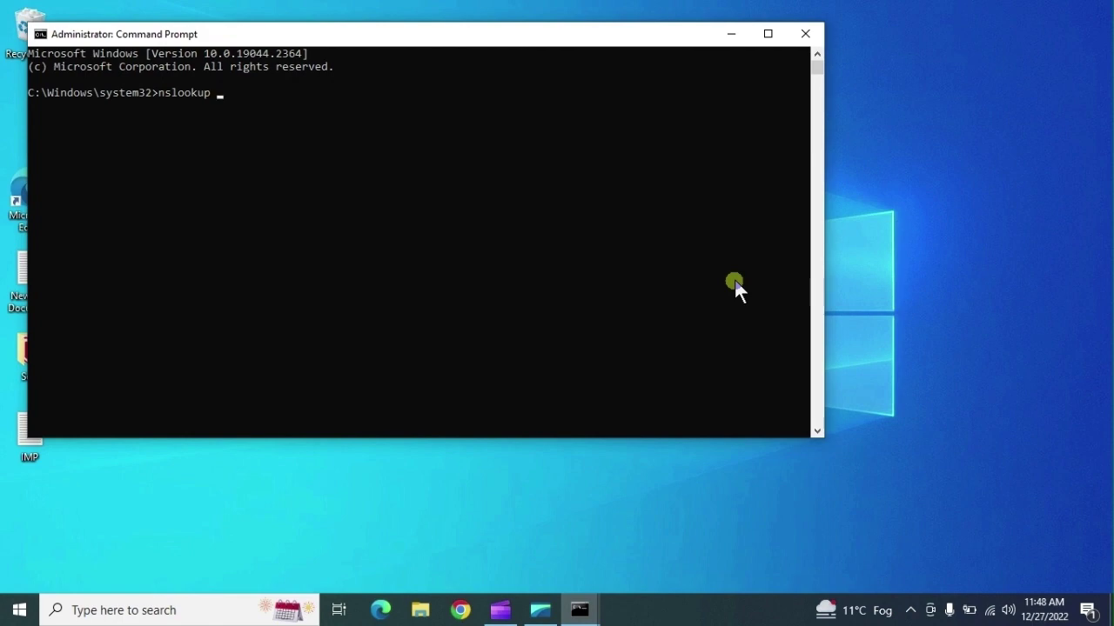
{"action": "type", "text": " 192.1"}
{"action": "type", "text": "68."}
{"action": "right_click", "coordinate": [19, 610]}
{"action": "left_click", "coordinate": [48, 547]}
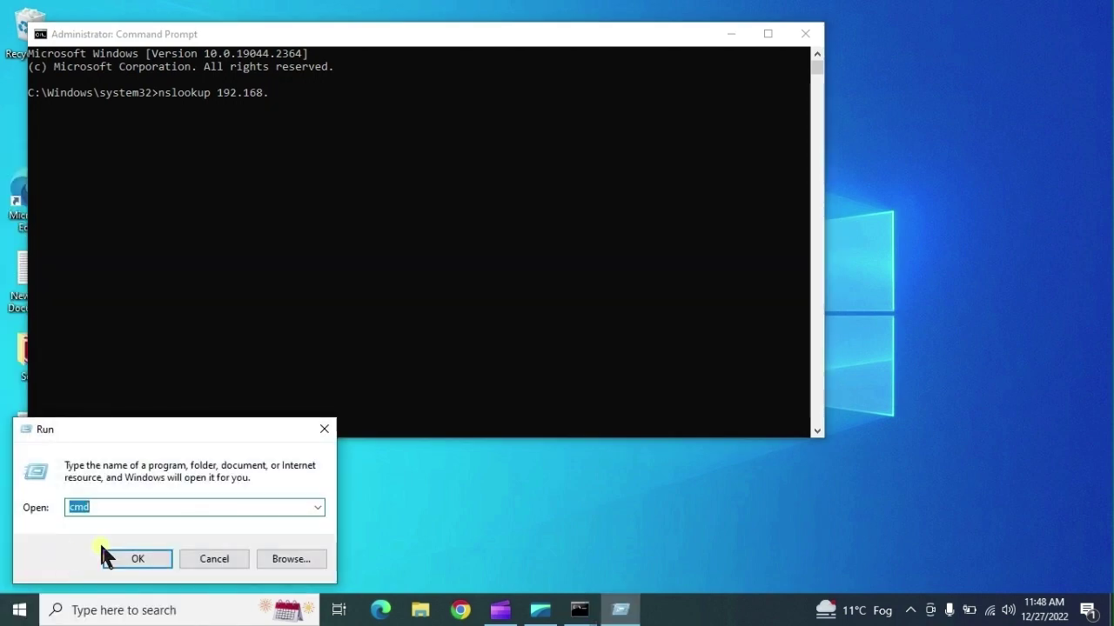
{"action": "type", "text": "\\1"}
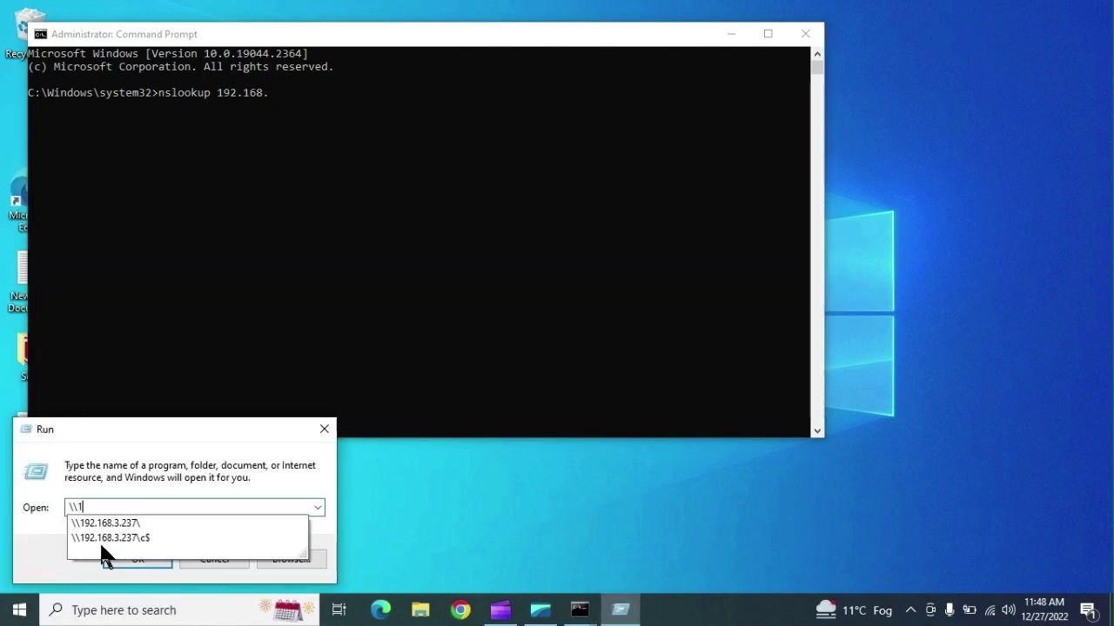
{"action": "left_click", "coordinate": [284, 213]}
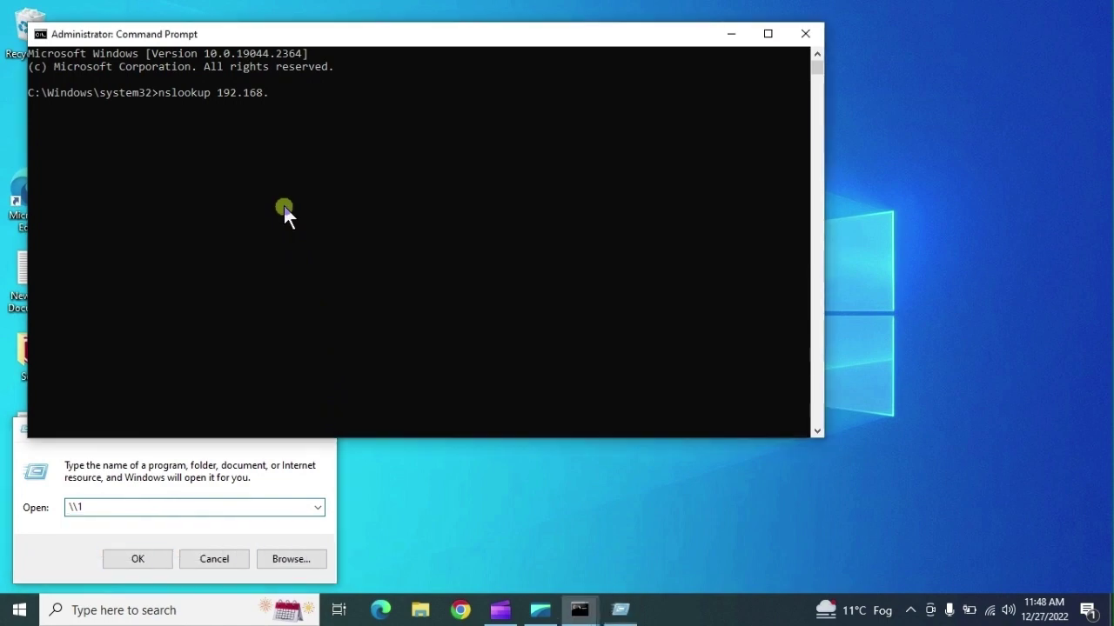
{"action": "left_click", "coordinate": [299, 99]}
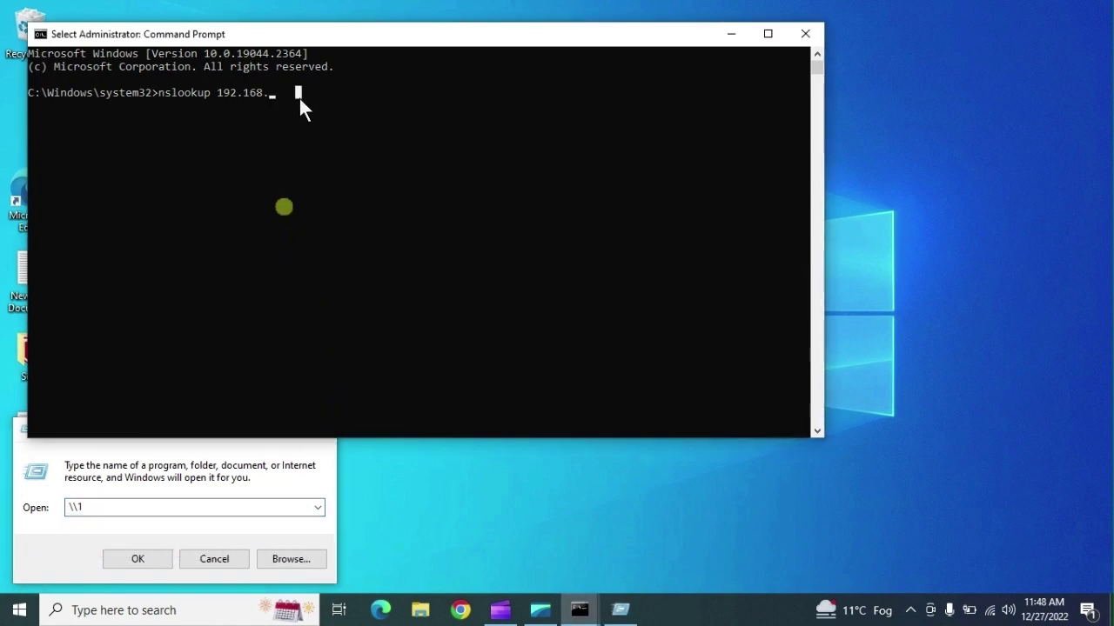
{"action": "type", "text": "3."}
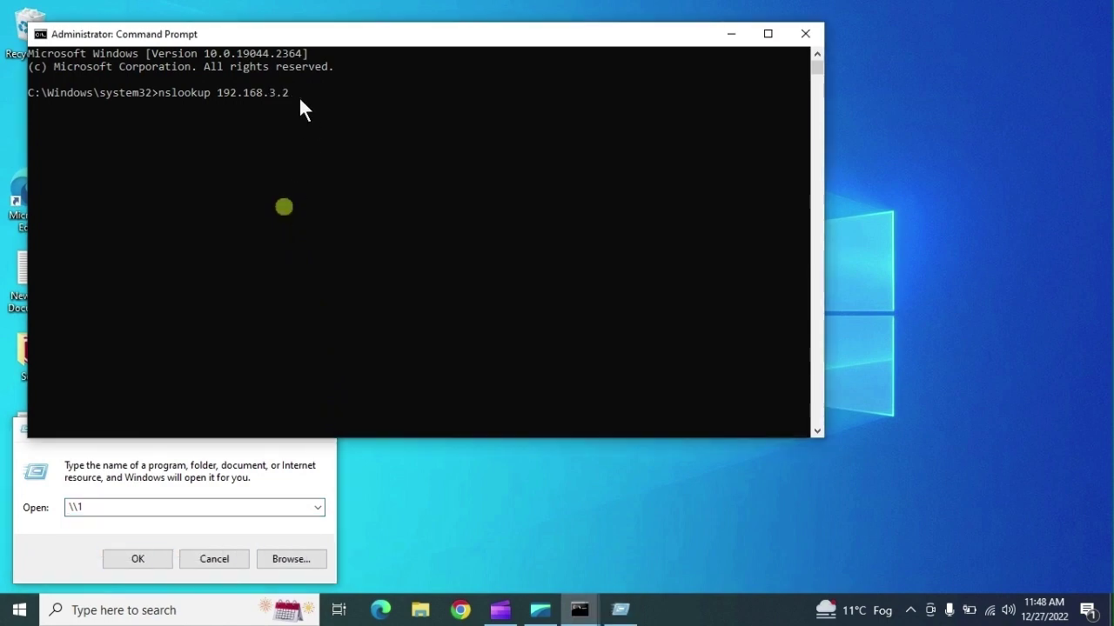
{"action": "type", "text": "237"}
{"action": "key", "text": "Return"}
Close the Run dialog without running anything, then close the nslookup console
{"action": "left_click", "coordinate": [69, 460]}
{"action": "key", "text": "Escape"}
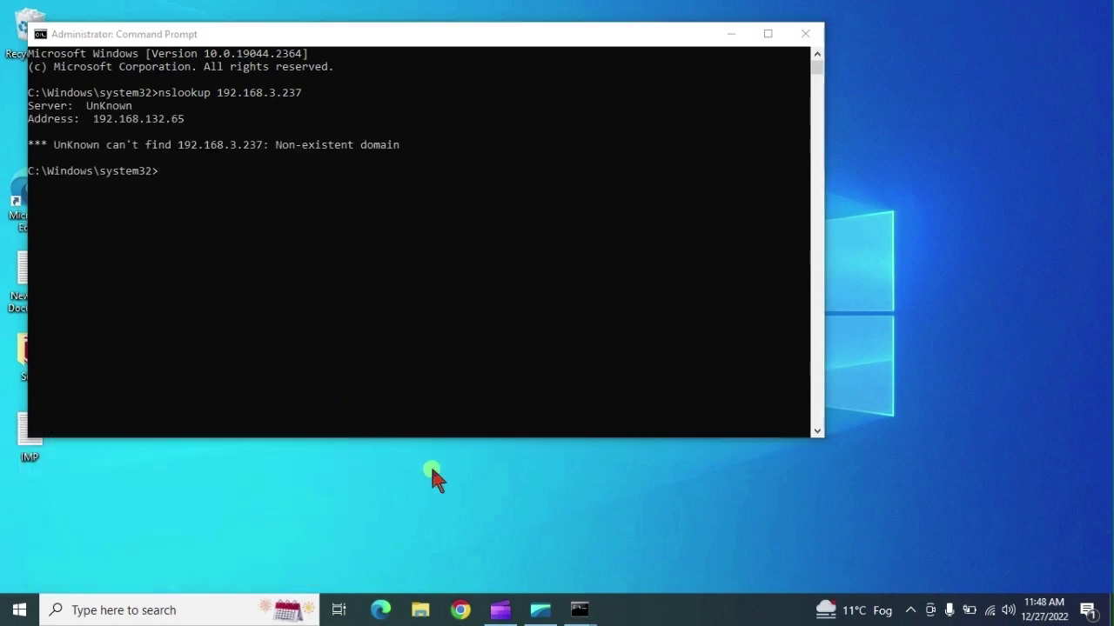
{"action": "left_click", "coordinate": [400, 147]}
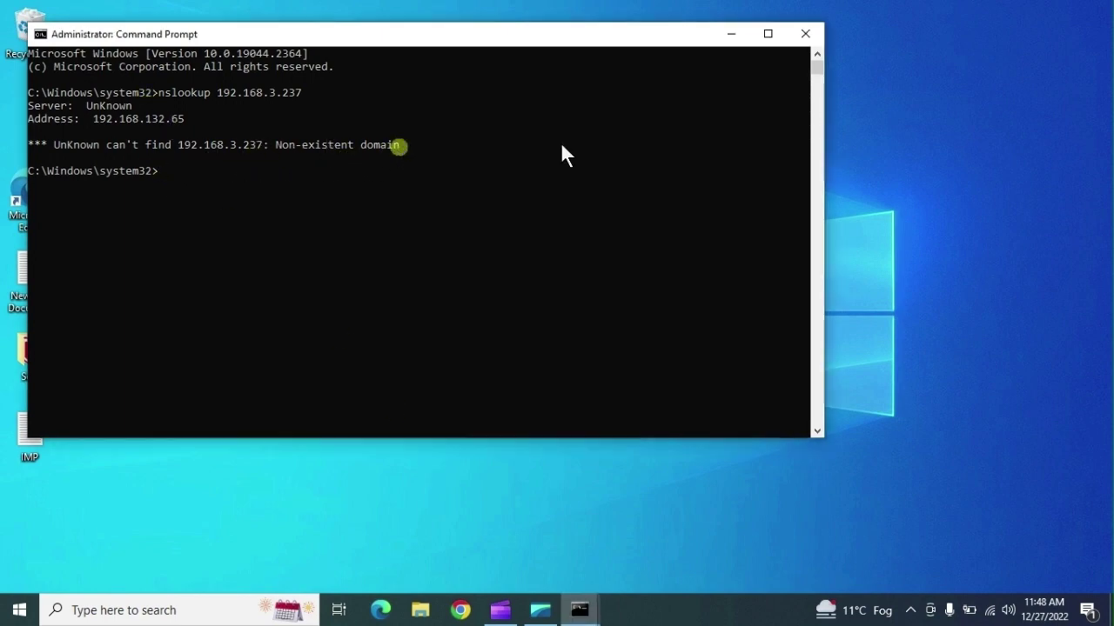
{"action": "left_click", "coordinate": [805, 37]}
Refresh the desktop, bring up the CHKDSK console, scroll through its output, and close it
{"action": "right_click", "coordinate": [198, 344]}
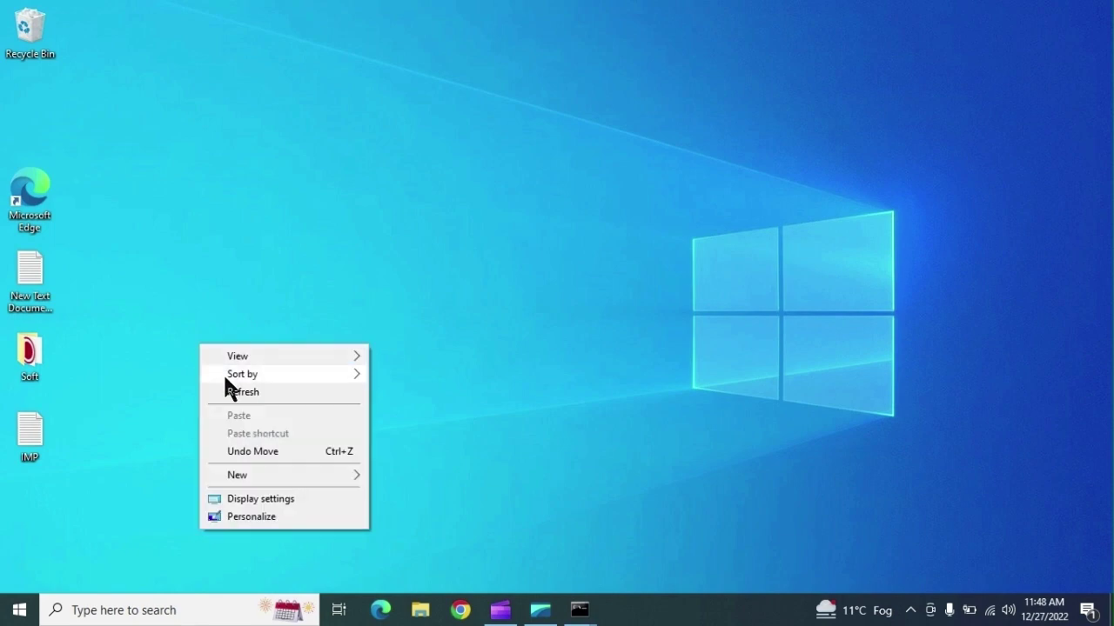
{"action": "left_click", "coordinate": [237, 387]}
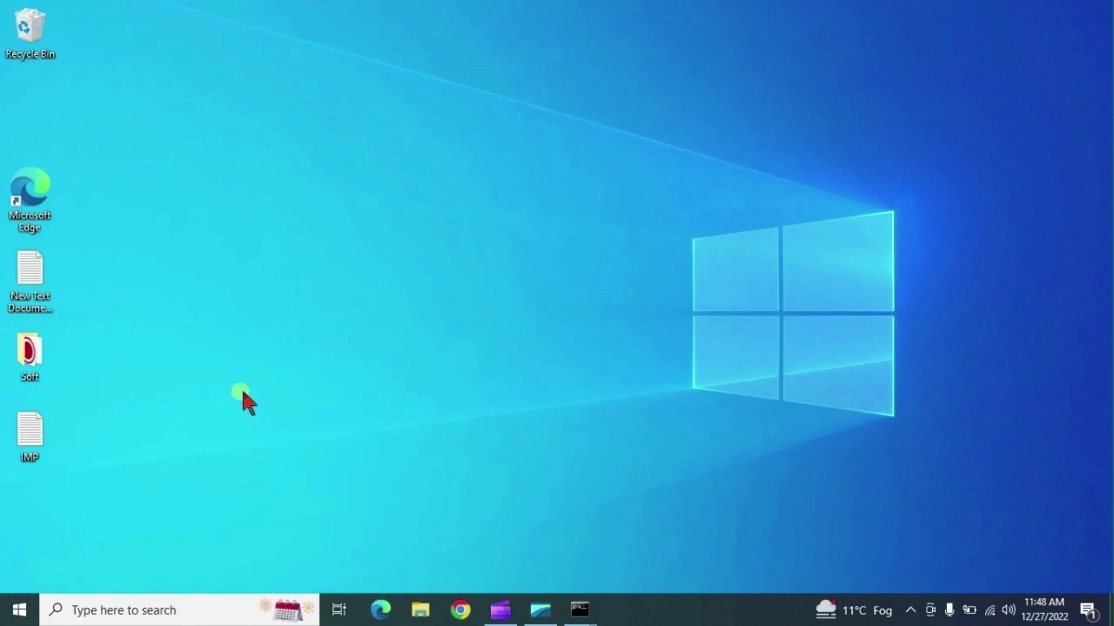
{"action": "mouse_move", "coordinate": [580, 610]}
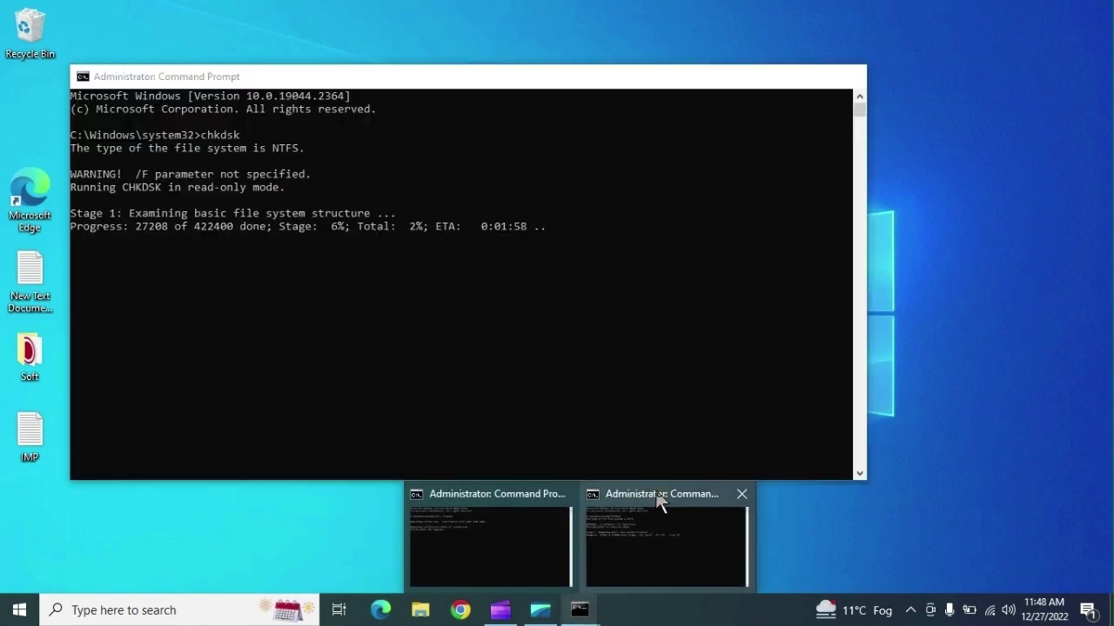
{"action": "left_click", "coordinate": [657, 493]}
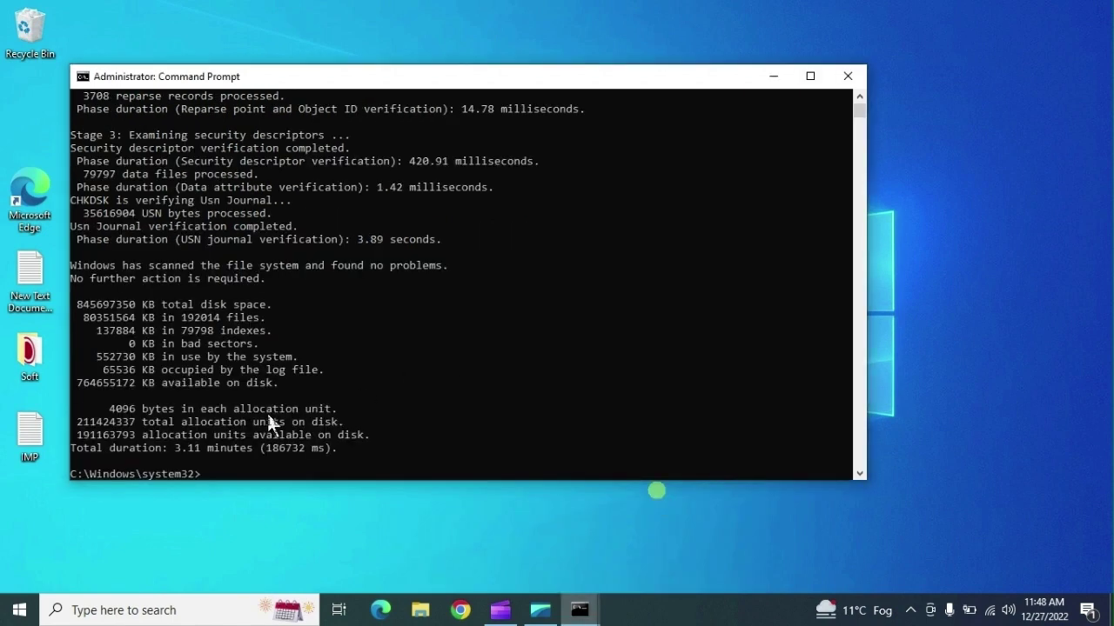
{"action": "scroll", "coordinate": [234, 395], "scroll_direction": "up", "scroll_amount": 9}
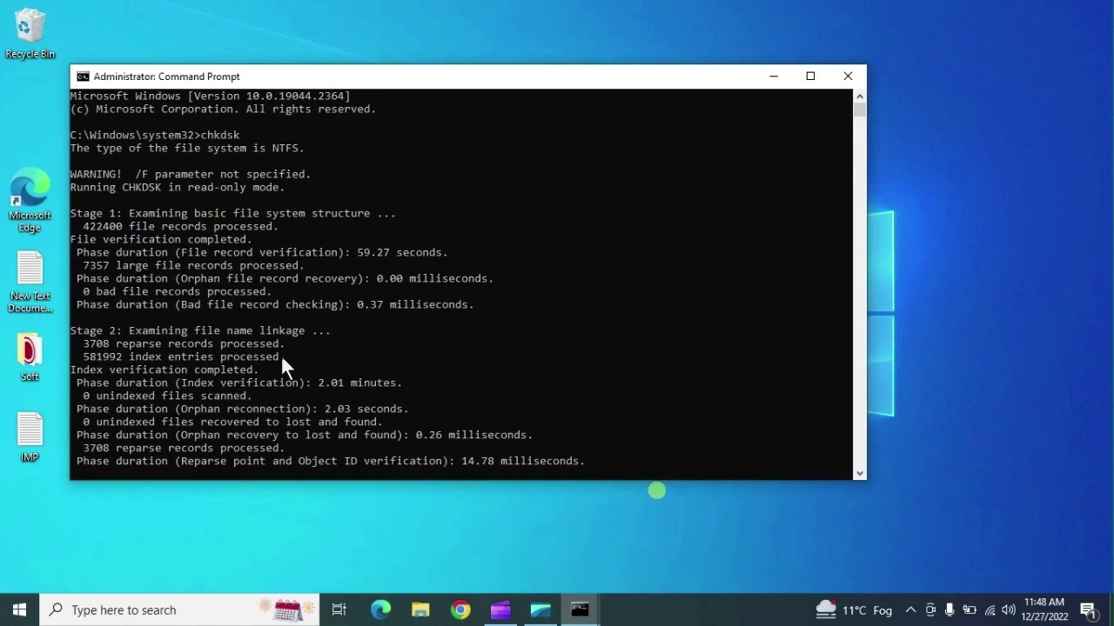
{"action": "scroll", "coordinate": [430, 213], "scroll_direction": "down", "scroll_amount": 6}
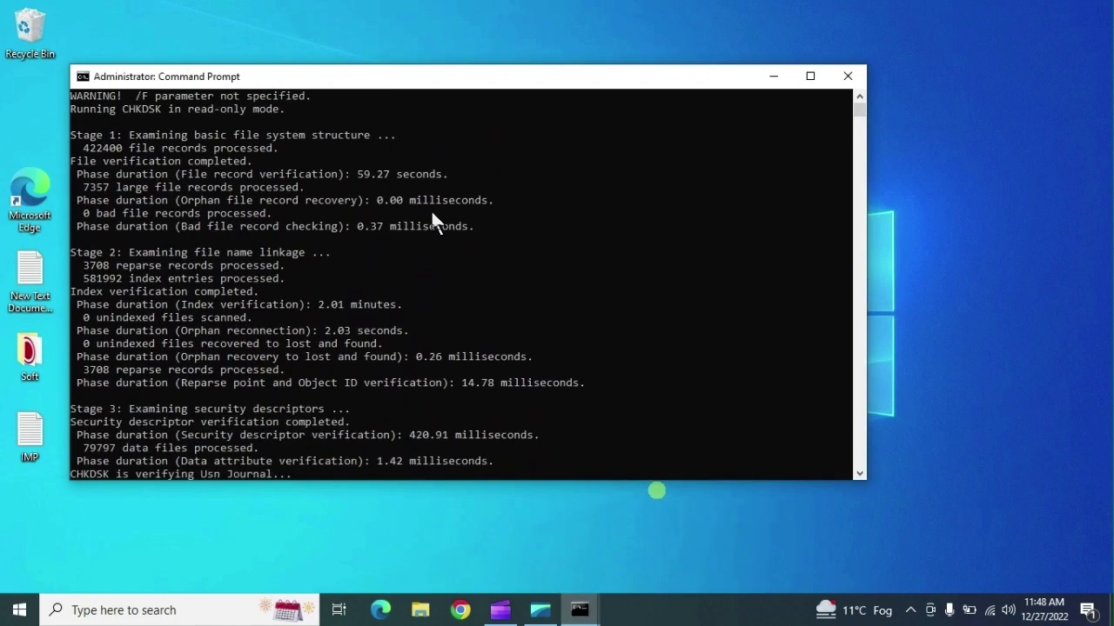
{"action": "left_click", "coordinate": [847, 75]}
Restore the sfc /scannow console, erase the stray prompt text, and close it
{"action": "left_click", "coordinate": [564, 616]}
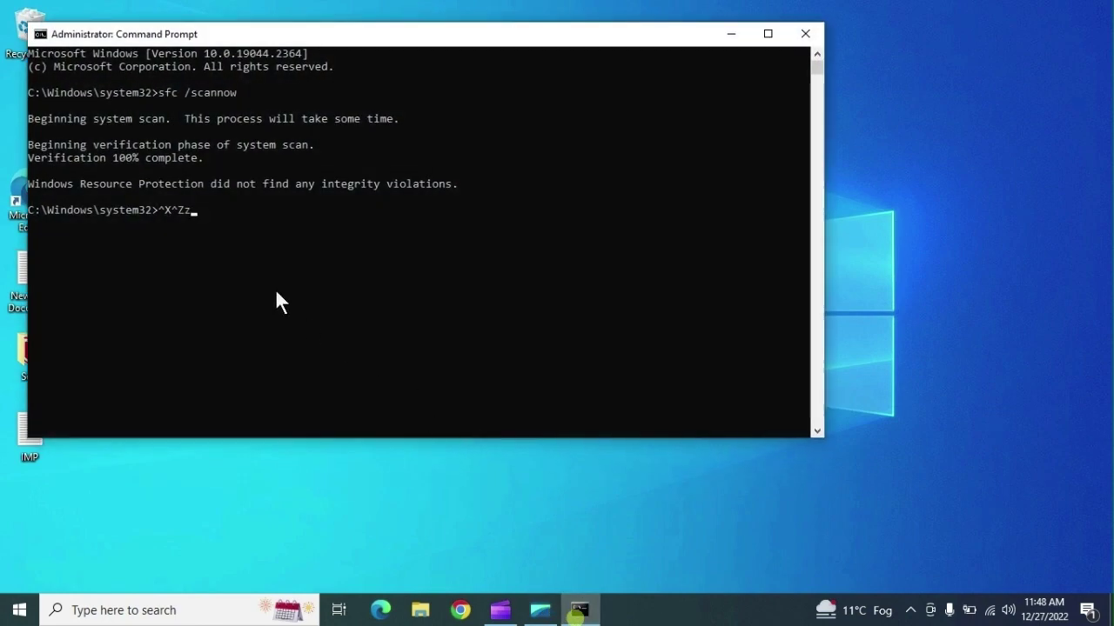
{"action": "key", "text": "BackSpace"}
{"action": "key", "text": "BackSpace"}
{"action": "key", "text": "BackSpace"}
{"action": "left_click", "coordinate": [804, 34]}
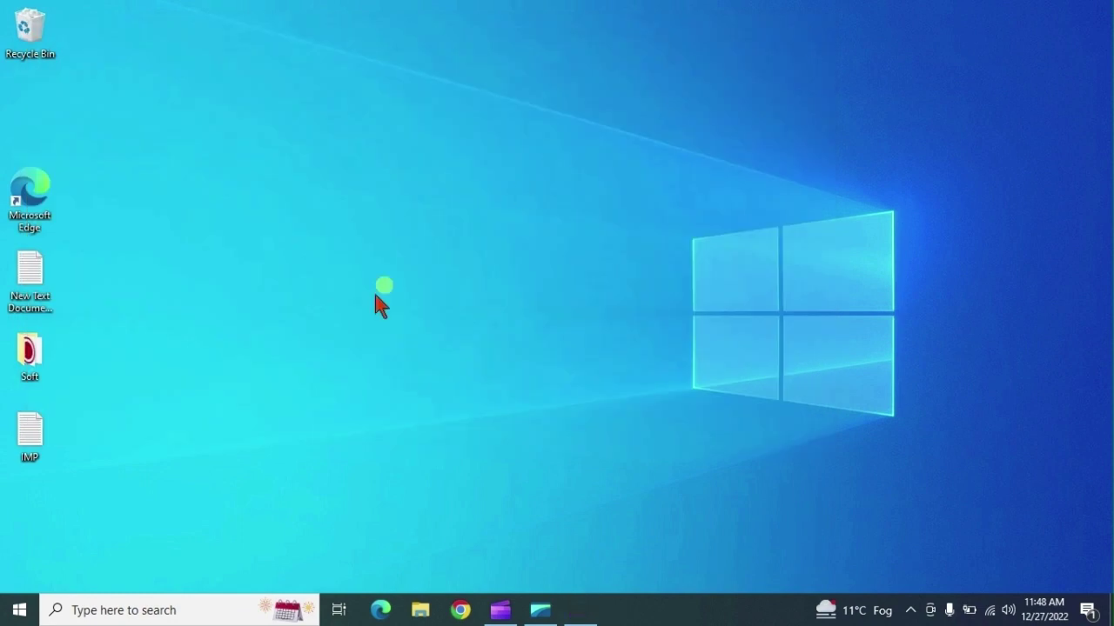